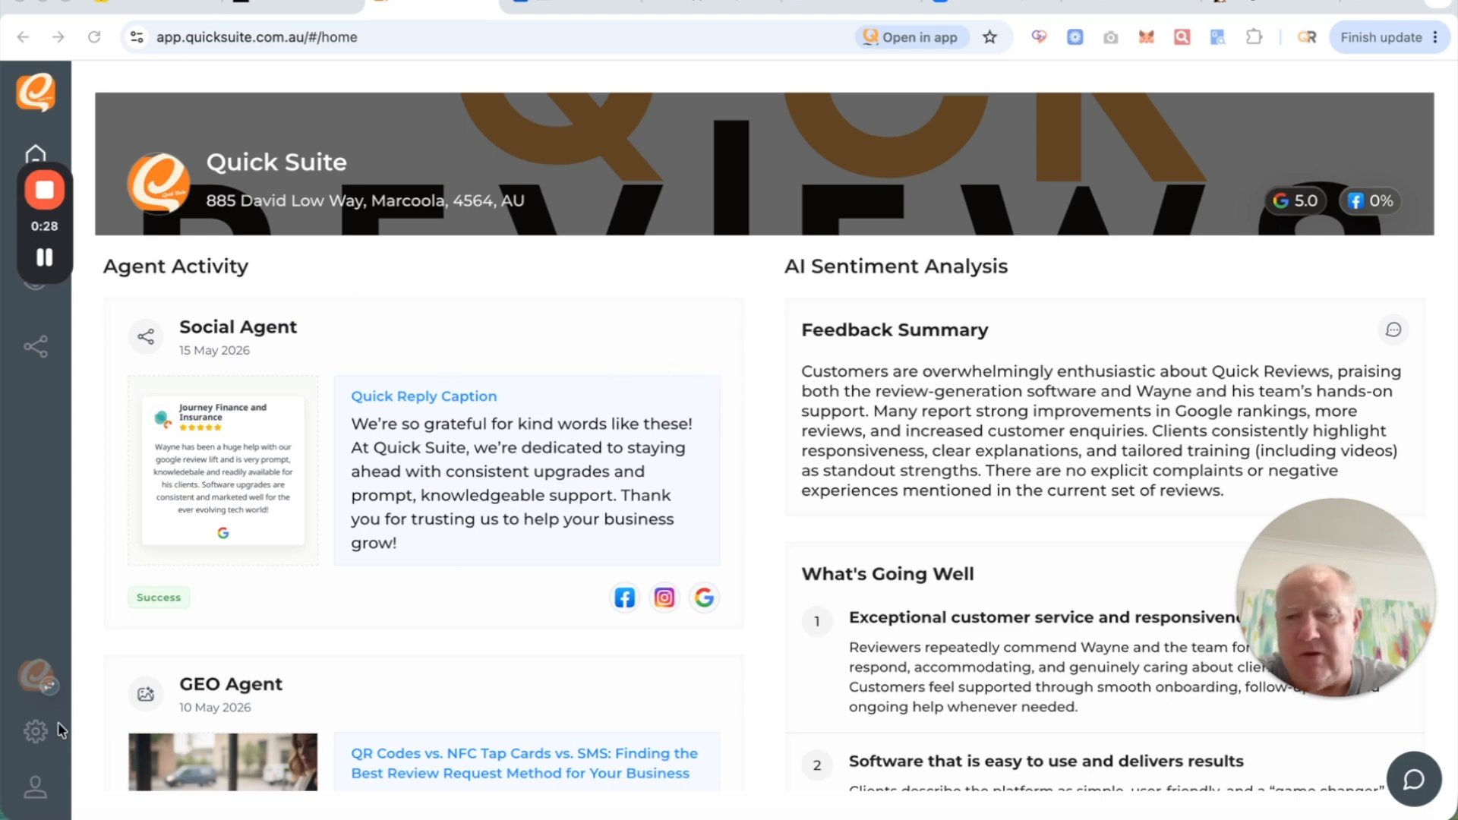
- From Quick Suite's Automate settings, open the Google Sheets Integration link to the AI Connector listing
click(39, 731)
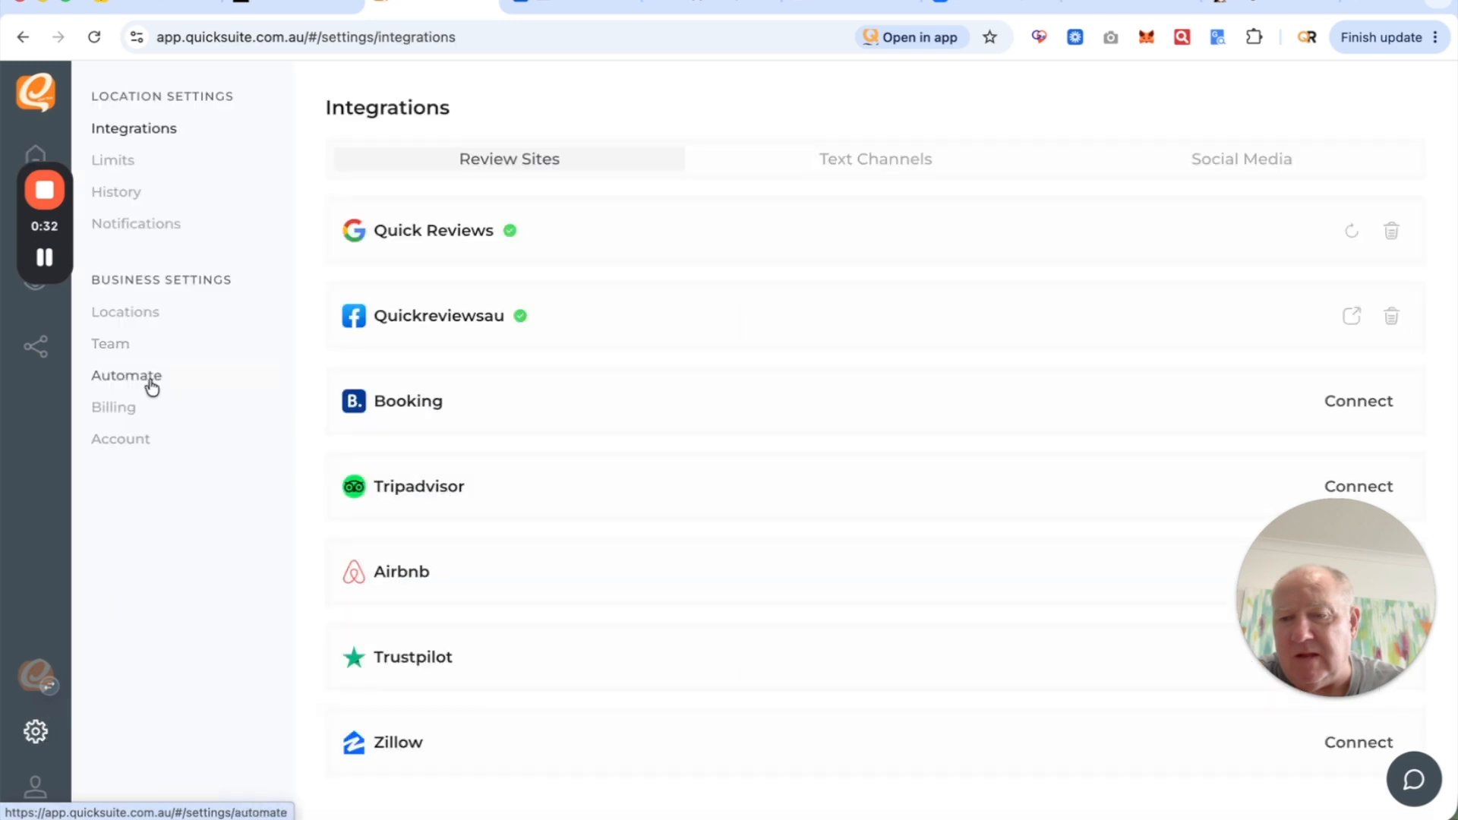
click(131, 380)
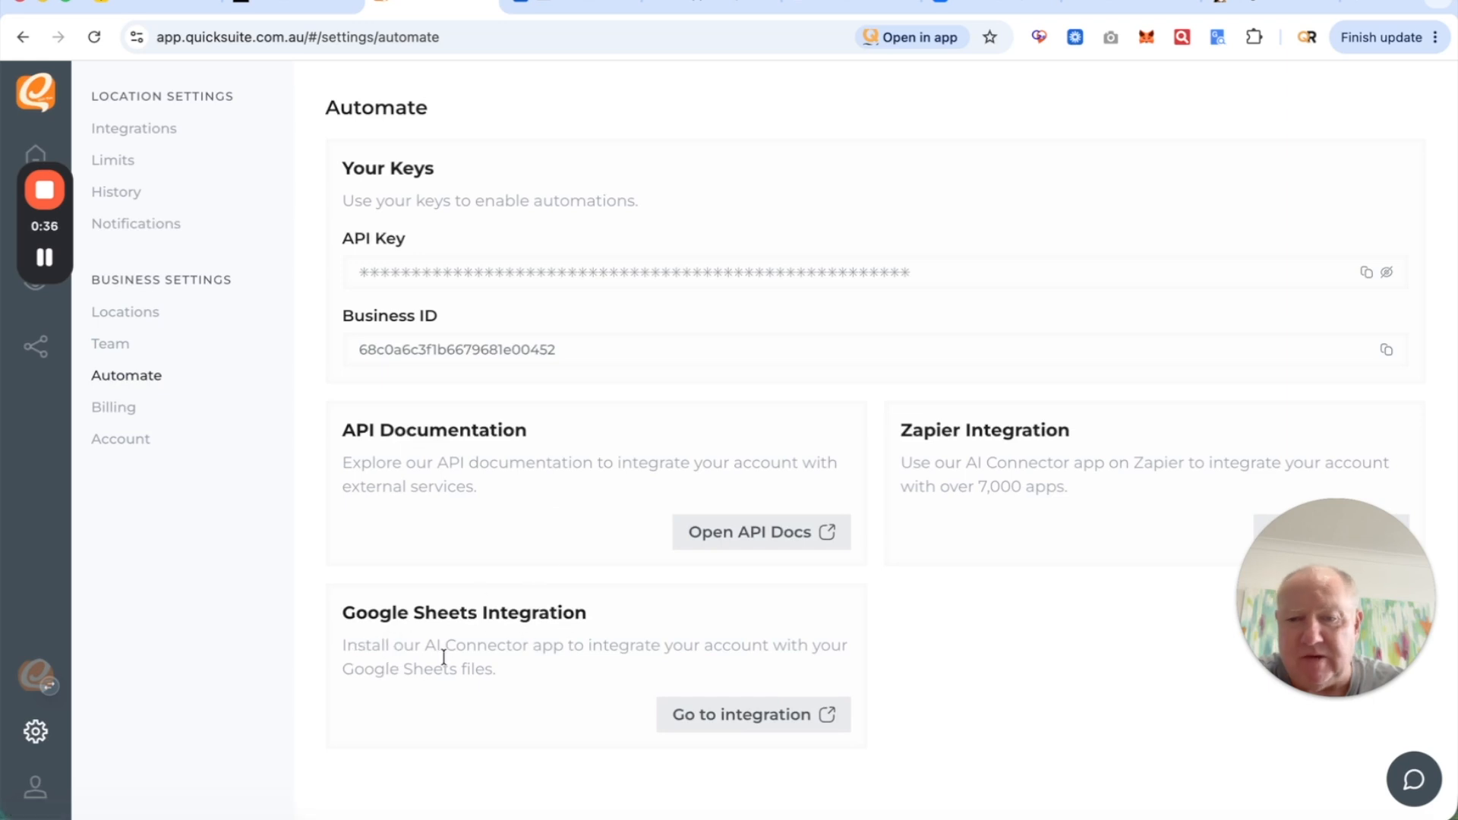
click(786, 713)
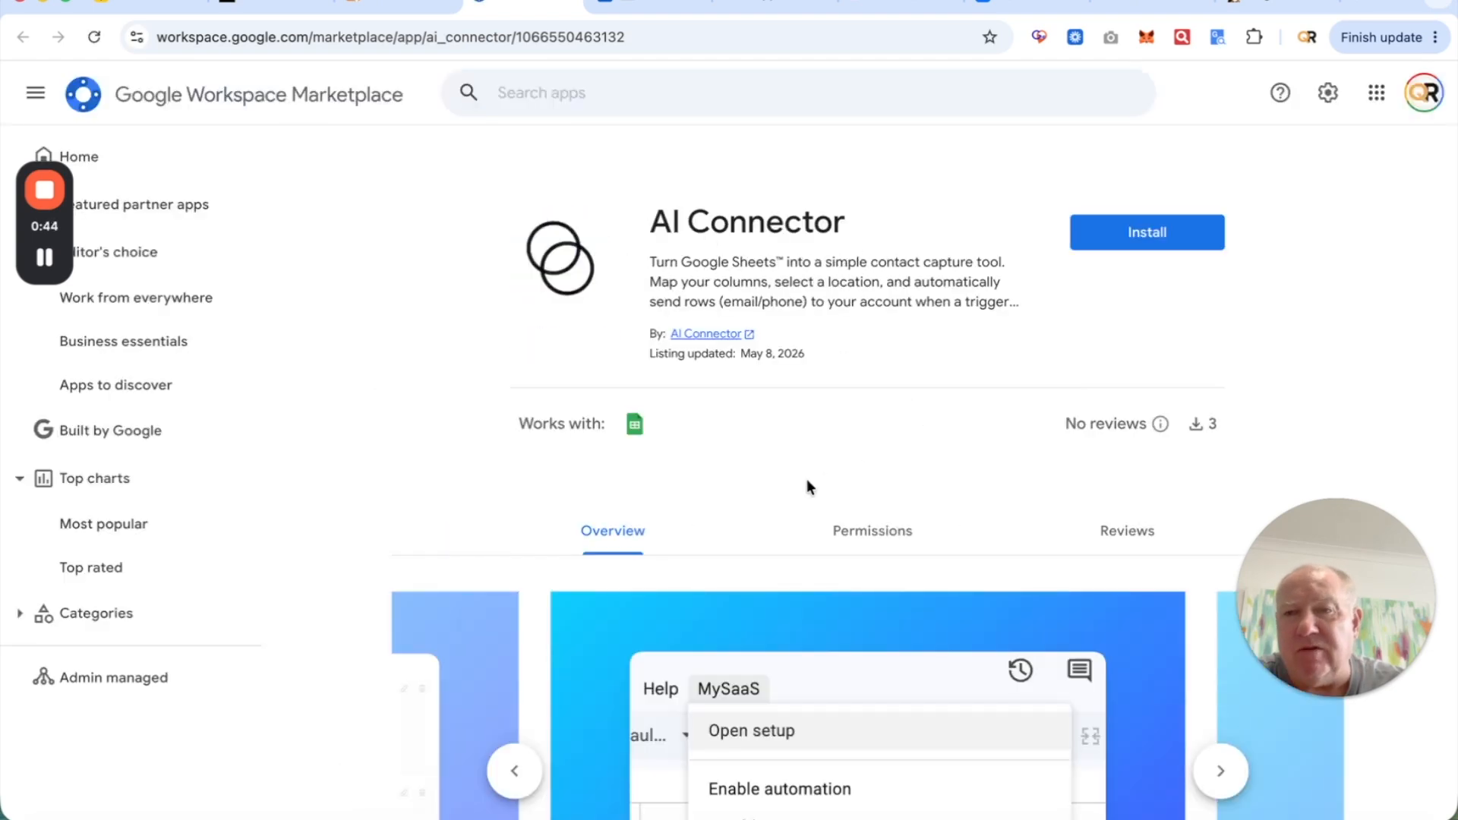
- Browse the AI Connector screenshots through to Contacts and expand the full description
scroll(806, 479, down, 4)
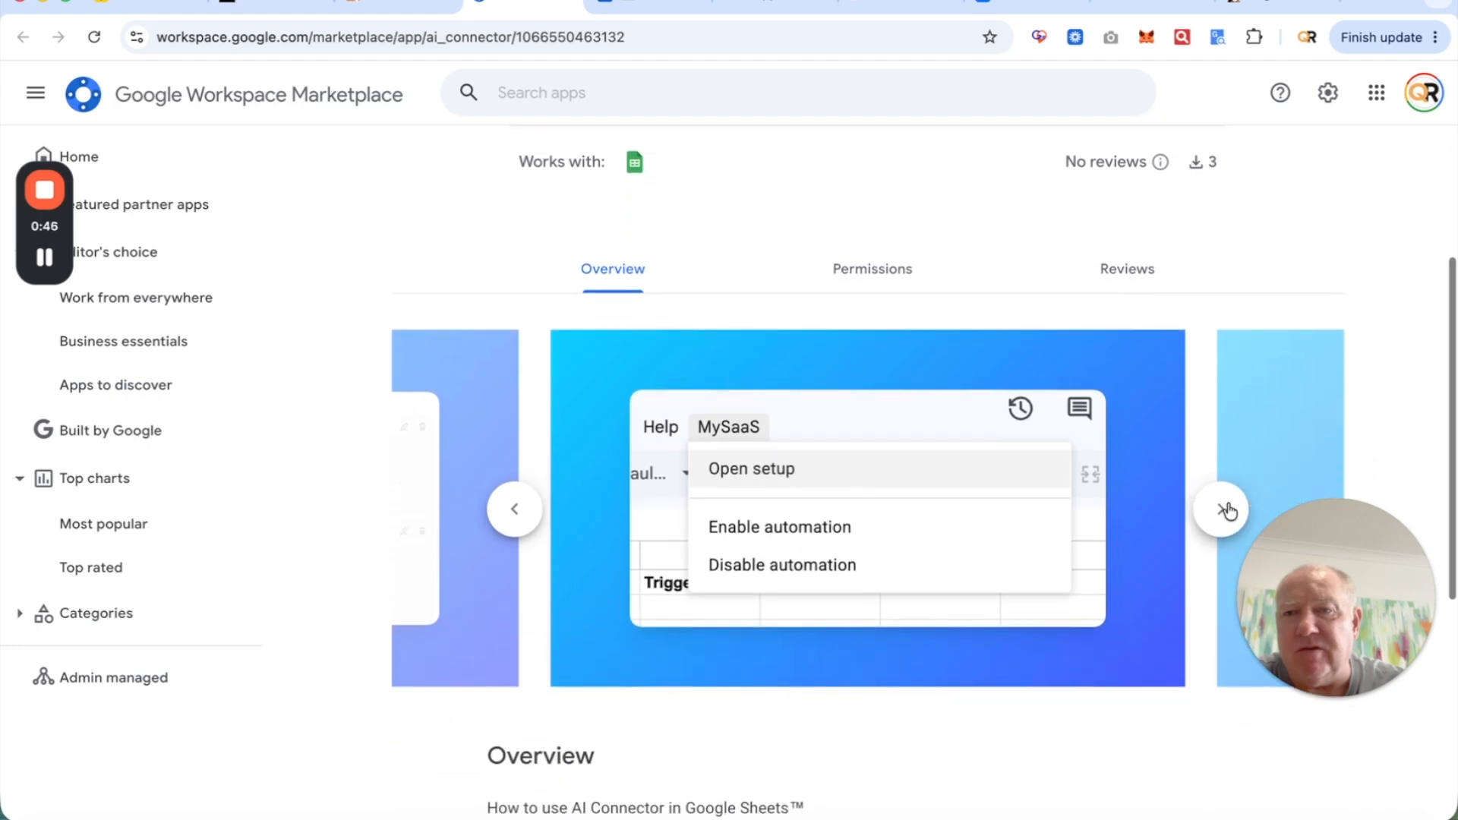
click(1224, 510)
click(1224, 512)
click(1223, 514)
click(1223, 514)
click(1223, 514)
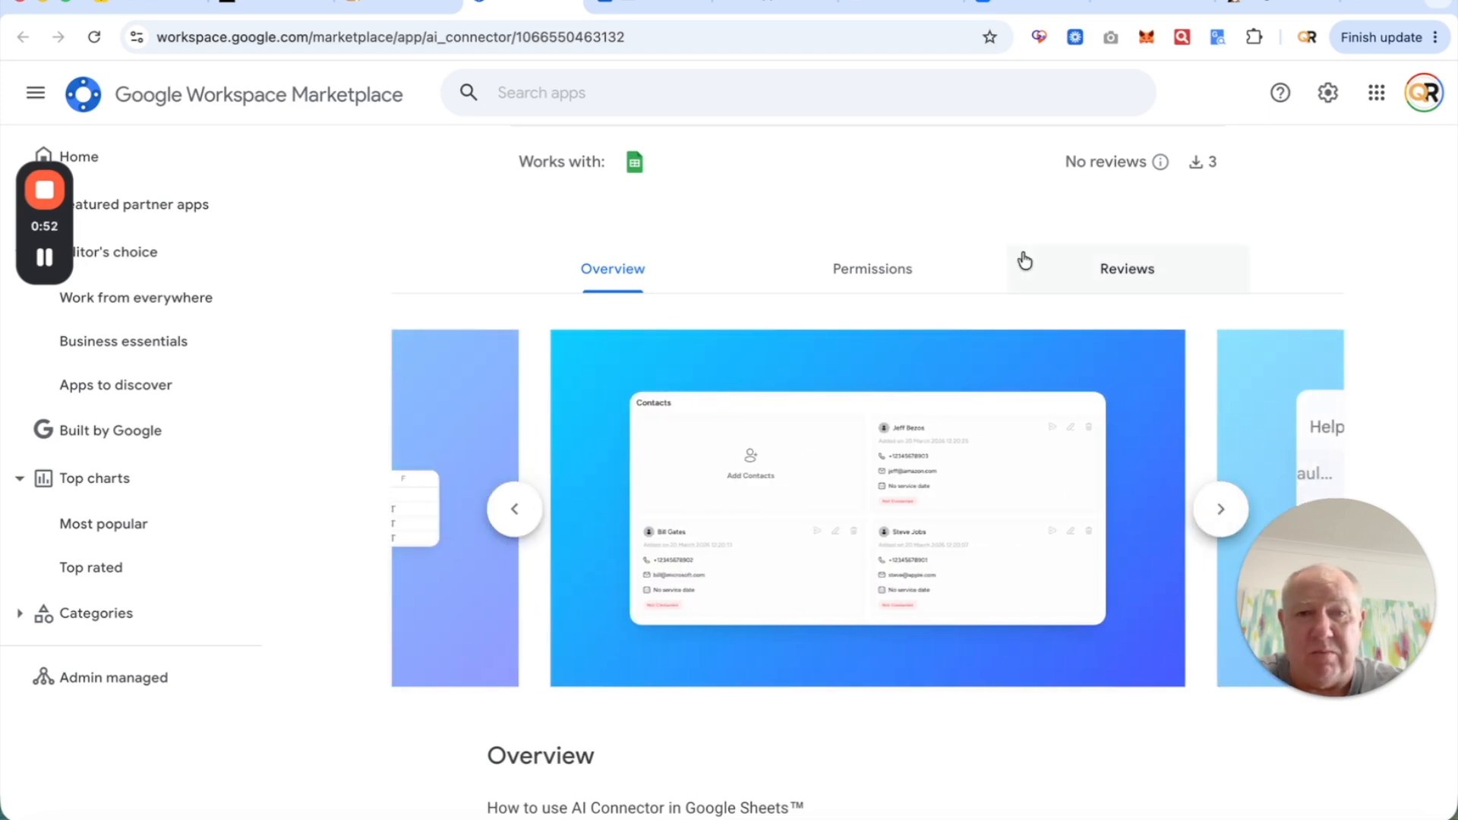
scroll(1024, 260, down, 5)
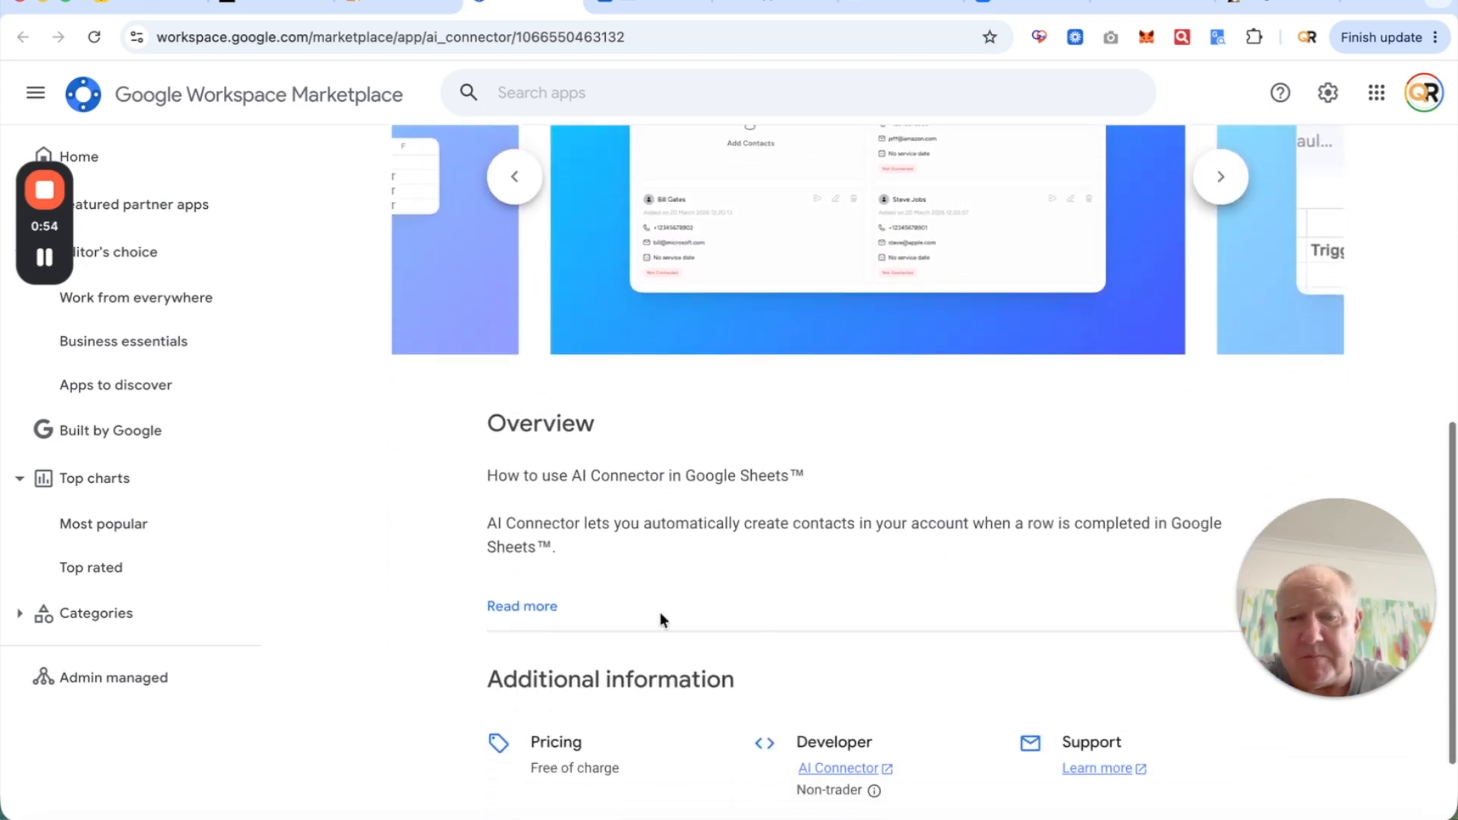
click(512, 607)
- Read through the listing and start installing the AI Connector add-on
scroll(790, 660, down, 1)
scroll(791, 660, down, 7)
scroll(791, 661, down, 9)
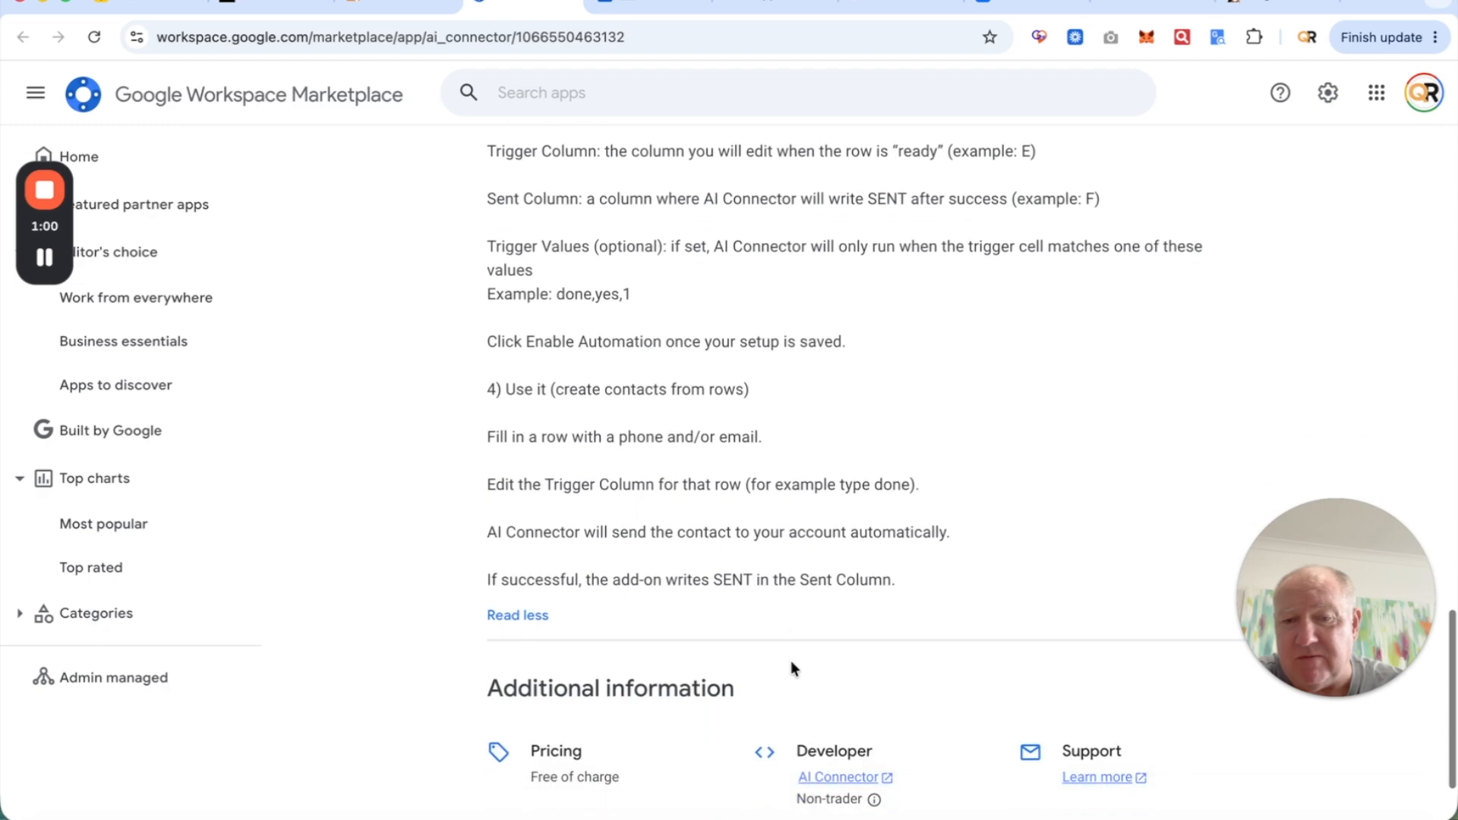
scroll(790, 661, down, 2)
scroll(794, 544, up, 20)
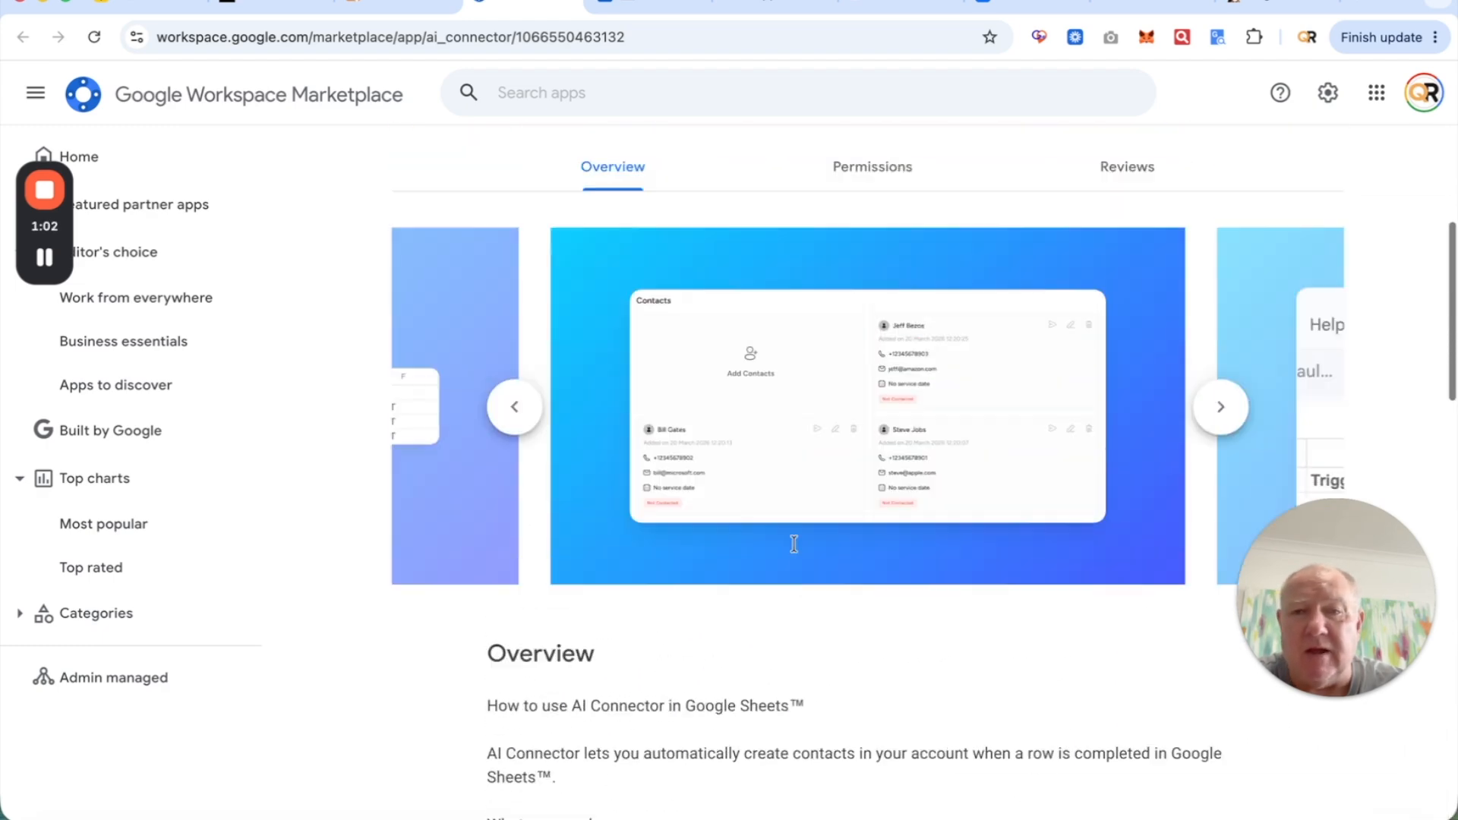
scroll(794, 544, up, 5)
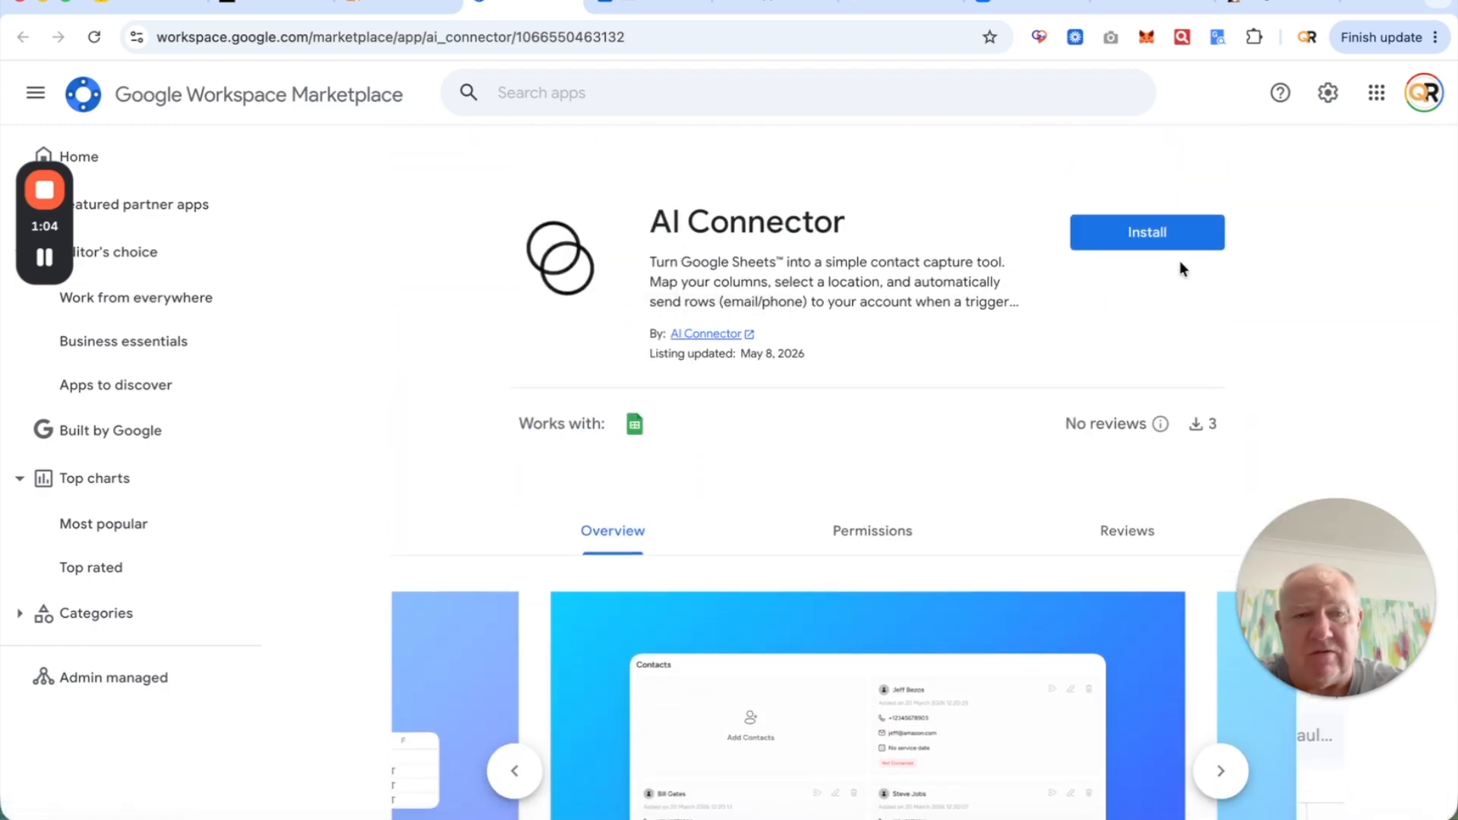
click(1135, 237)
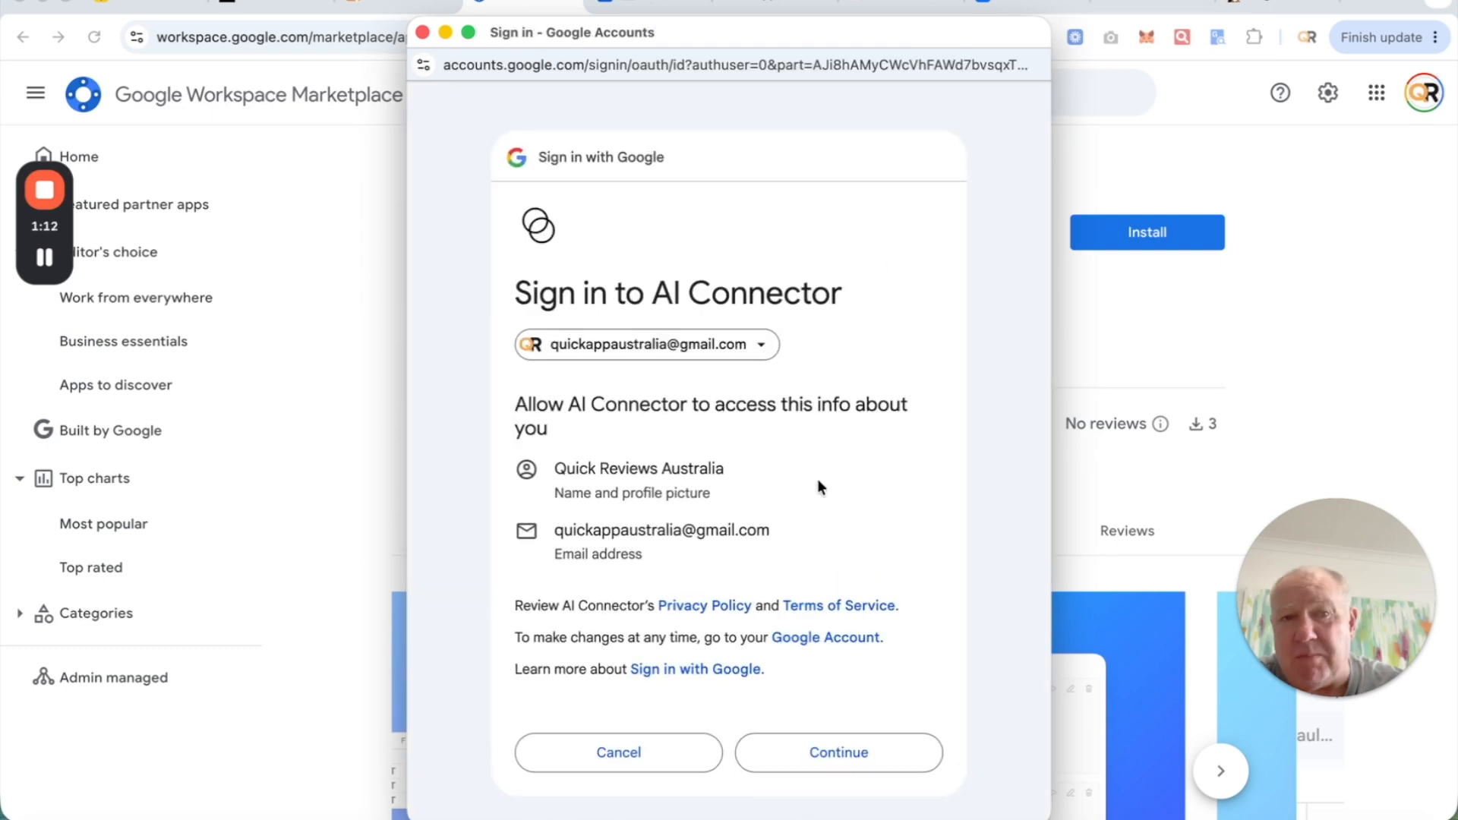
- Continue signing in to AI Connector with the Google account
scroll(737, 416, down, 1)
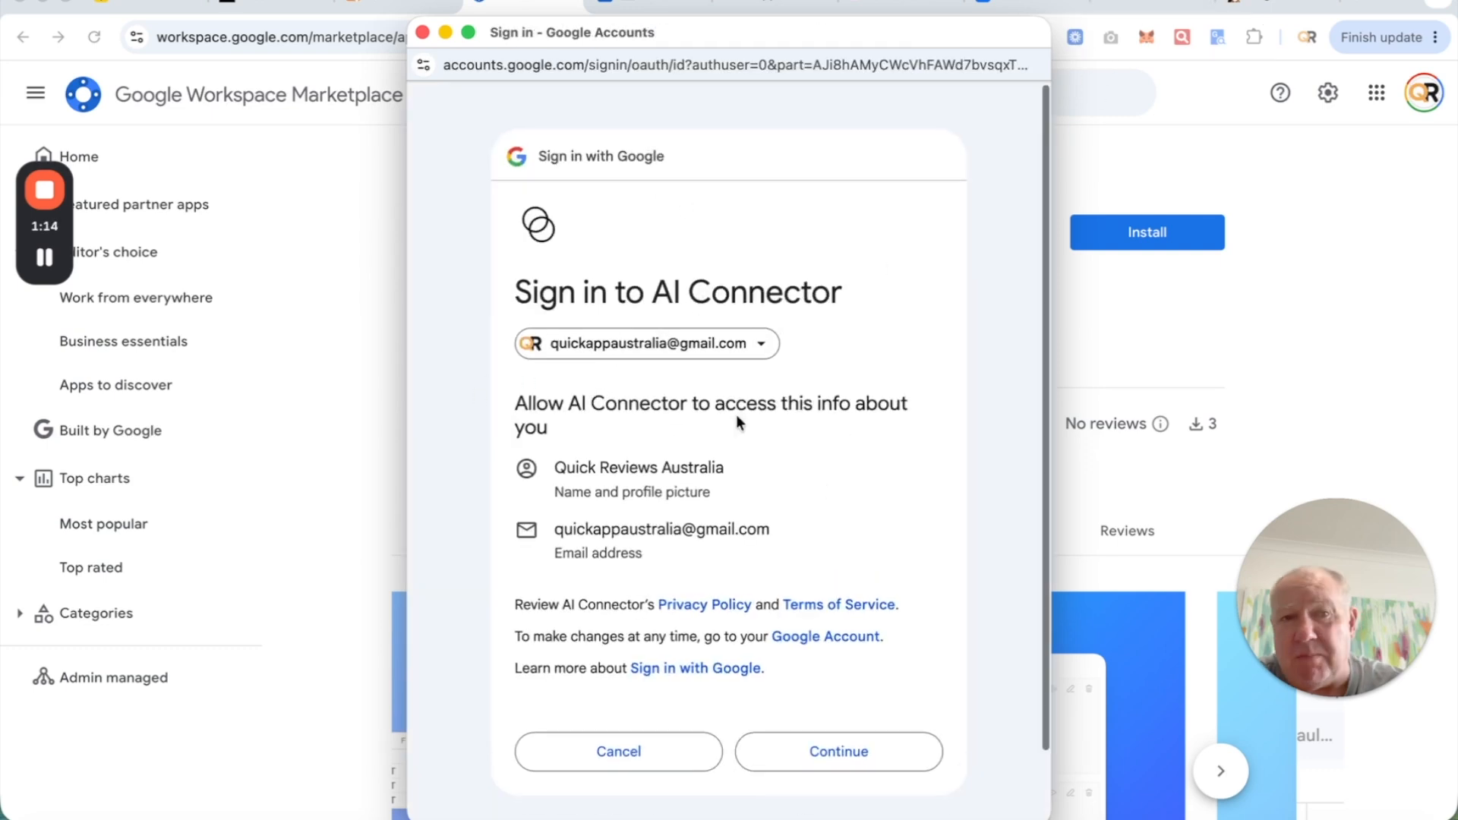
scroll(736, 413, down, 2)
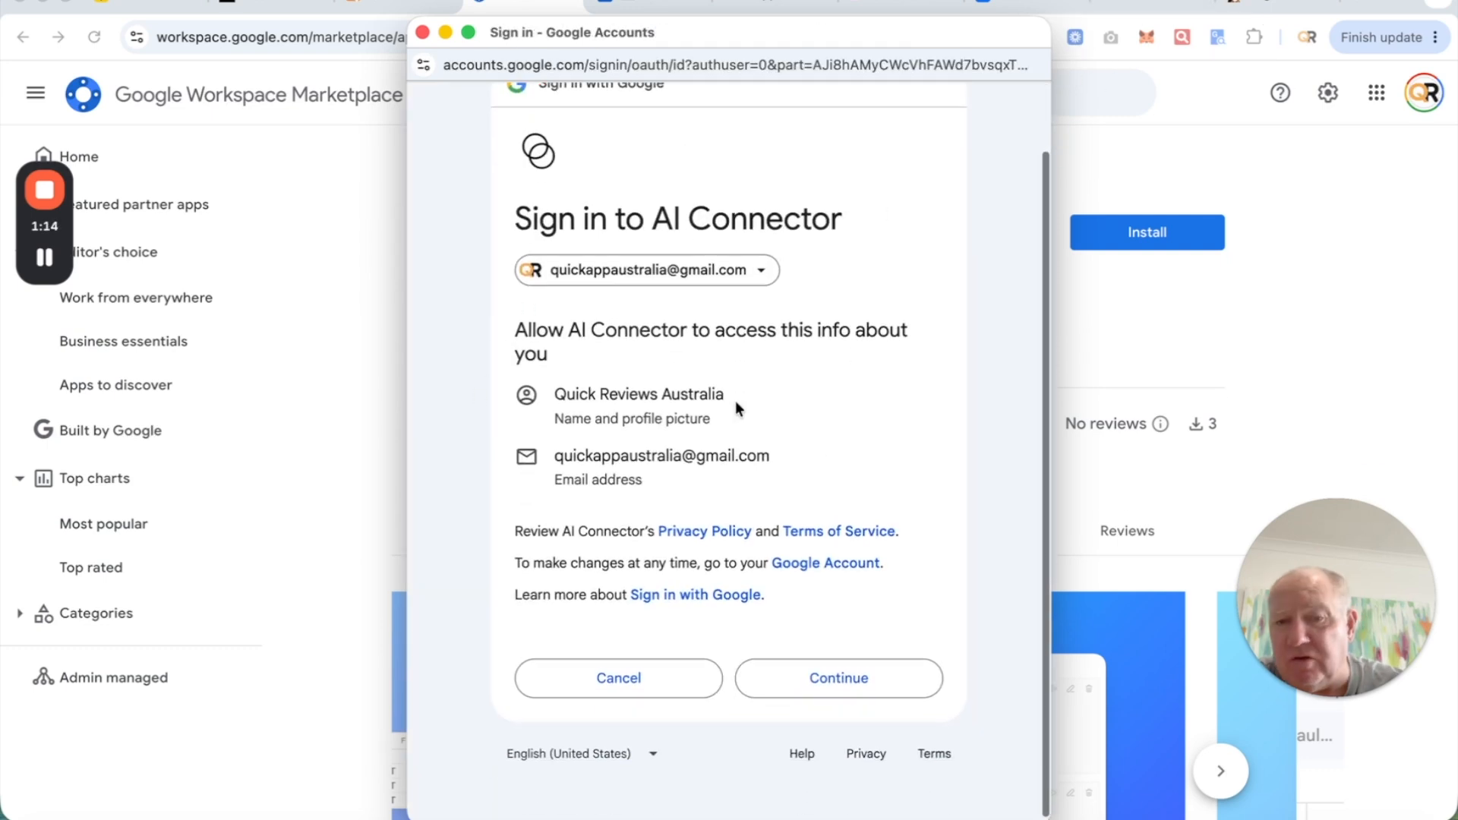
click(836, 678)
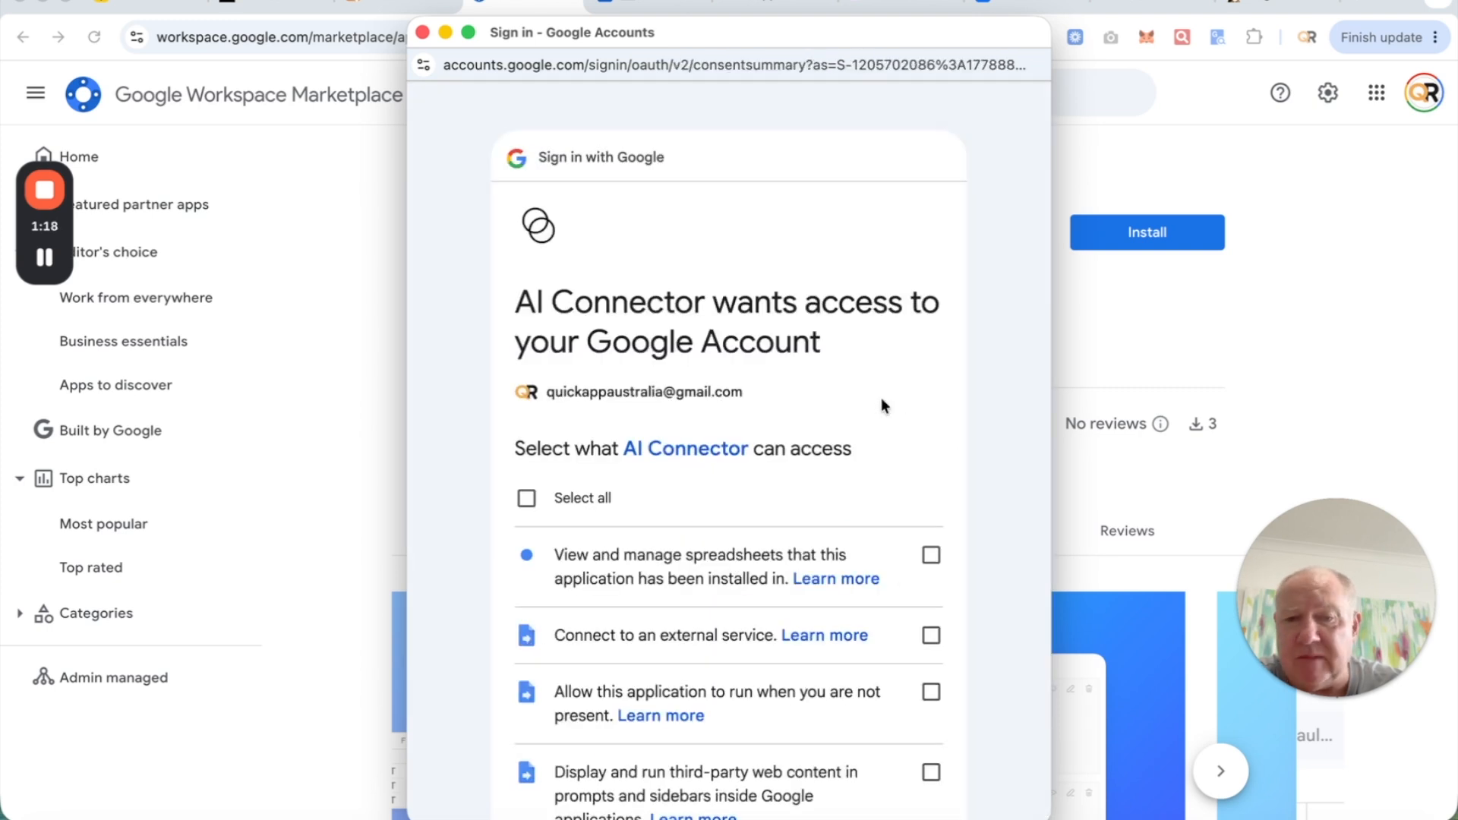
- Select all requested AI Connector permissions and confirm them
scroll(703, 509, down, 3)
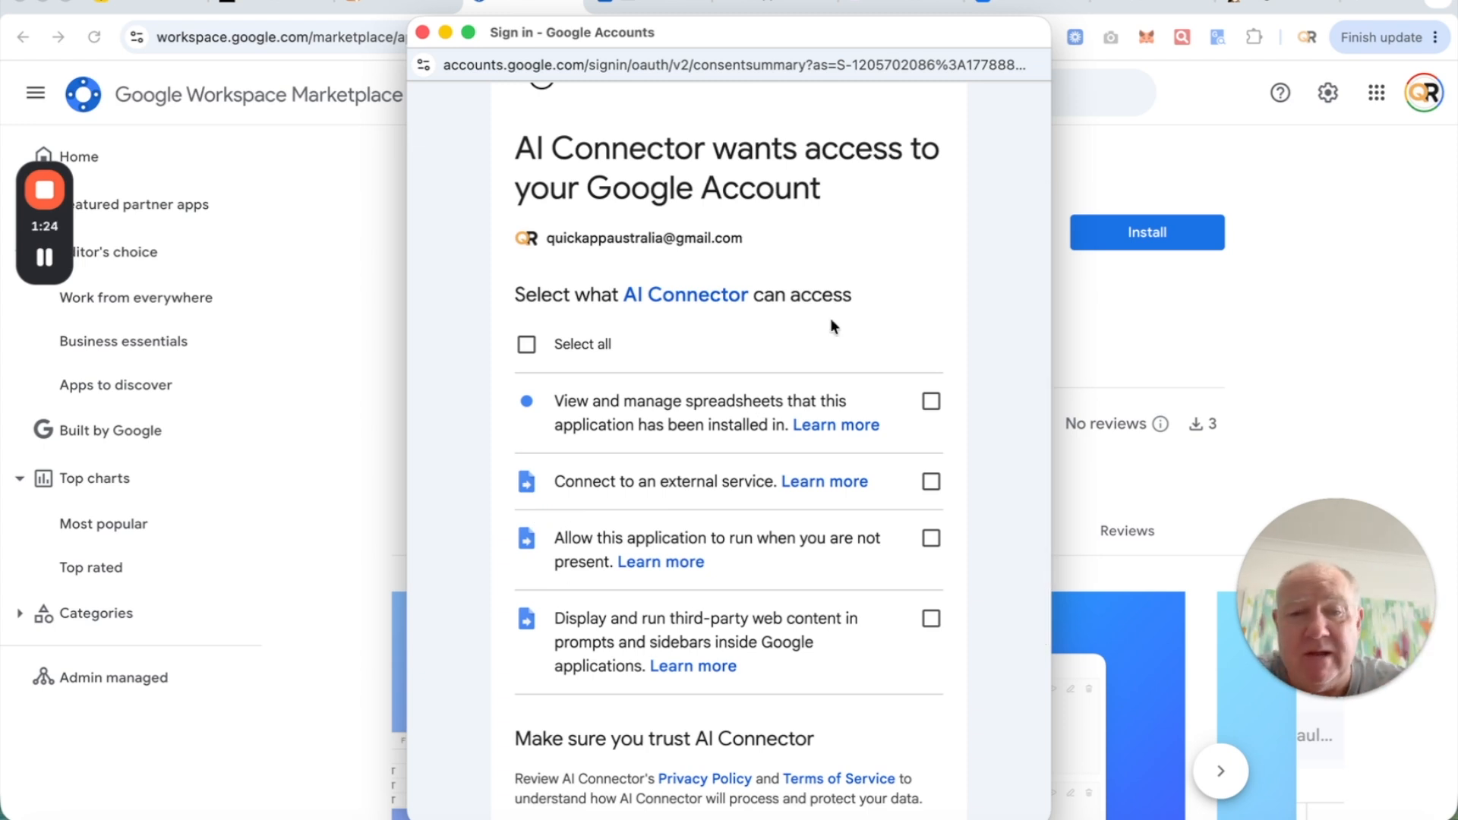
click(526, 344)
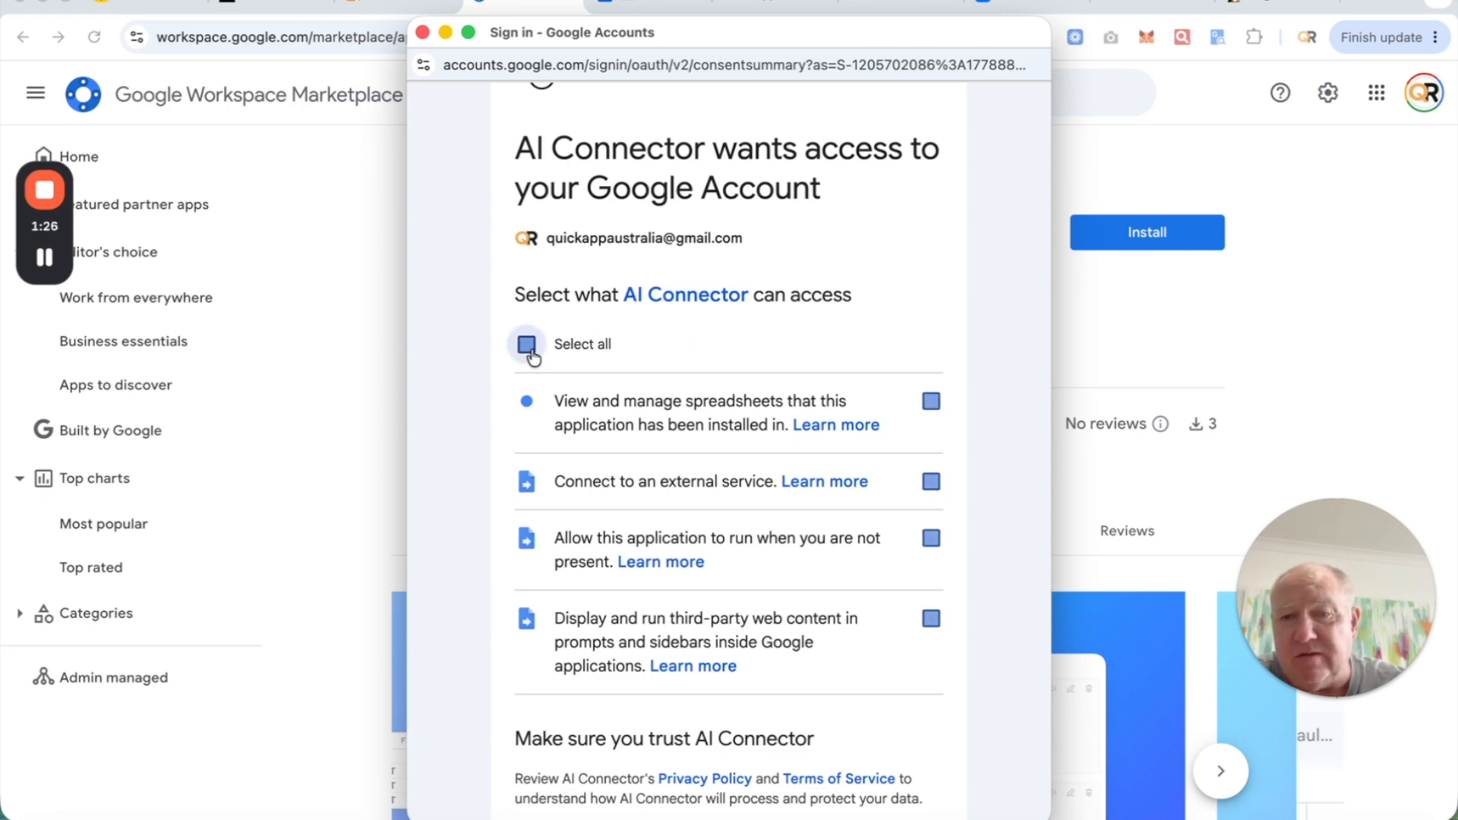
scroll(841, 315, down, 4)
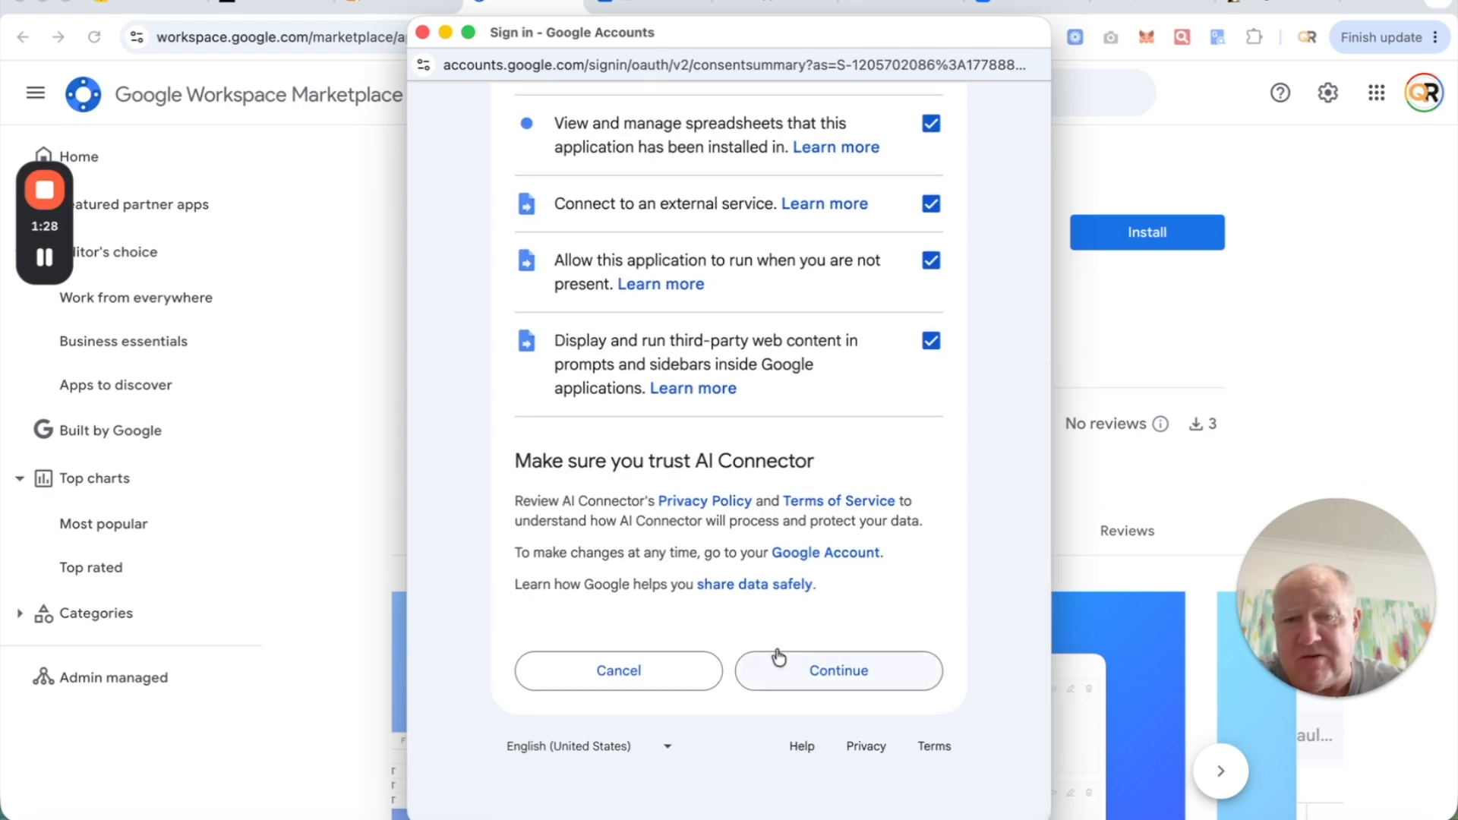
click(865, 676)
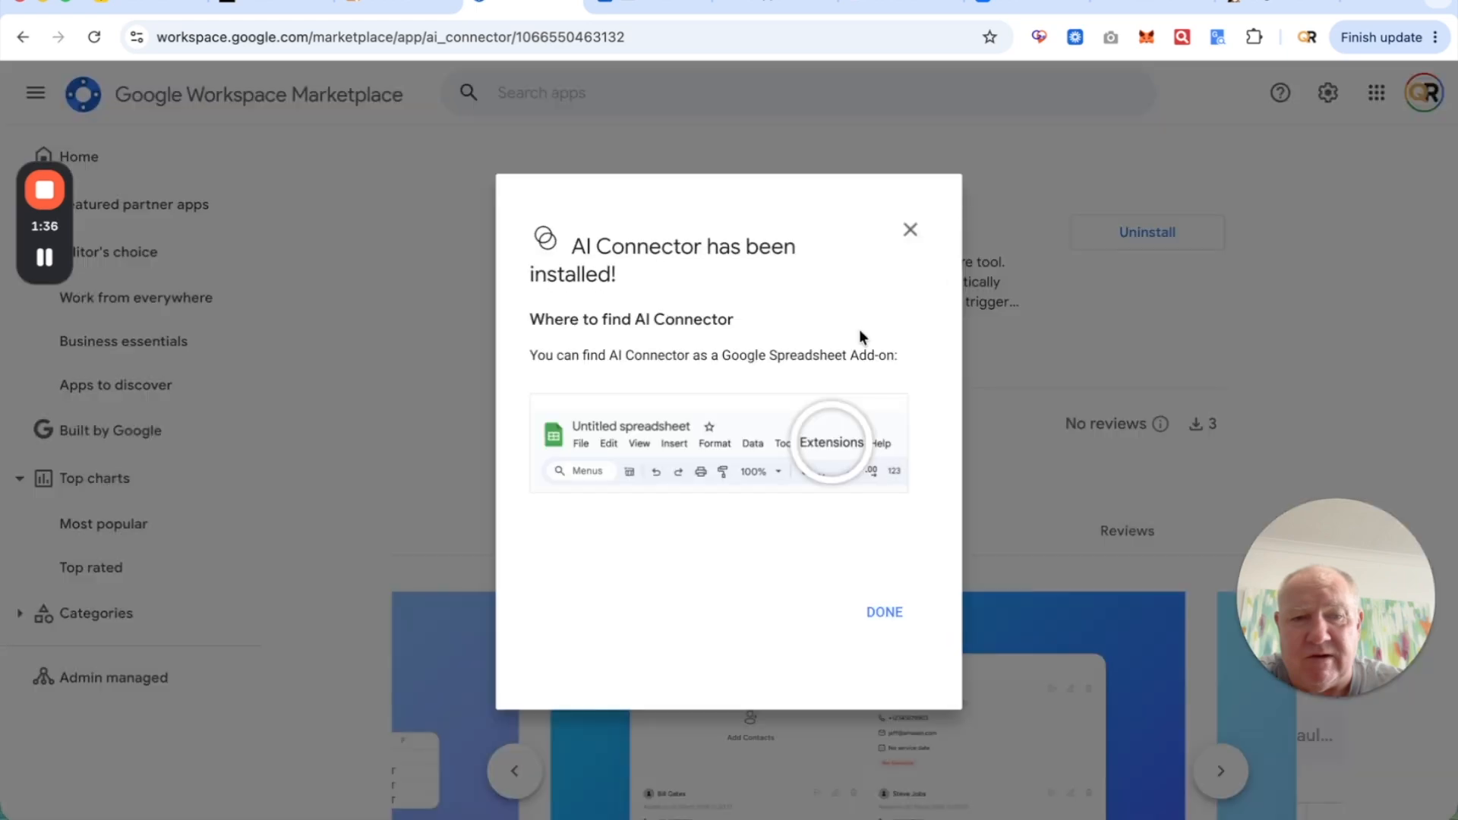
- Dismiss the 'AI Connector has been installed!' dialog and go to Quick Suite's Reputation section
click(884, 613)
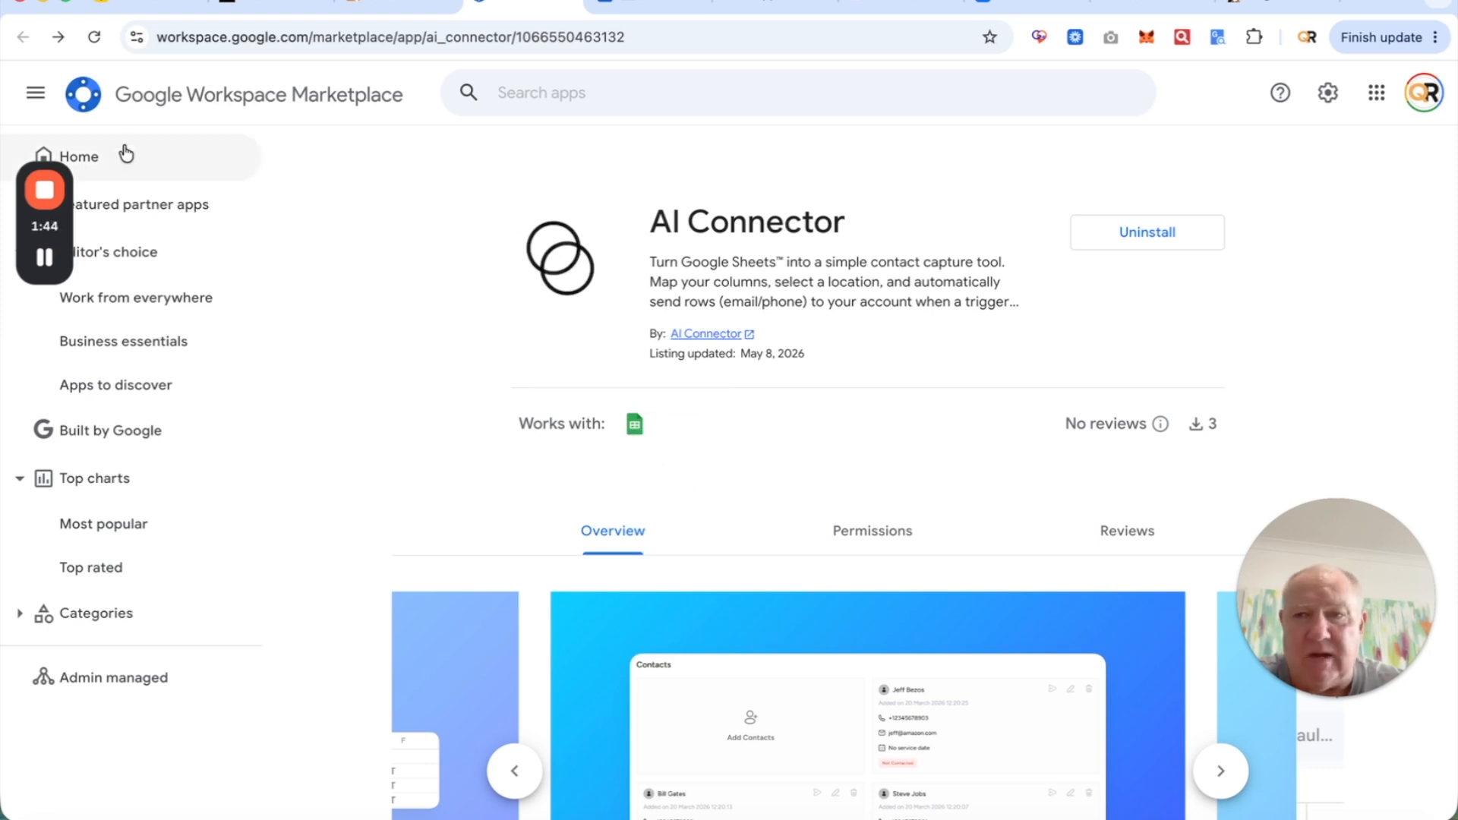
mouse_move(61, 199)
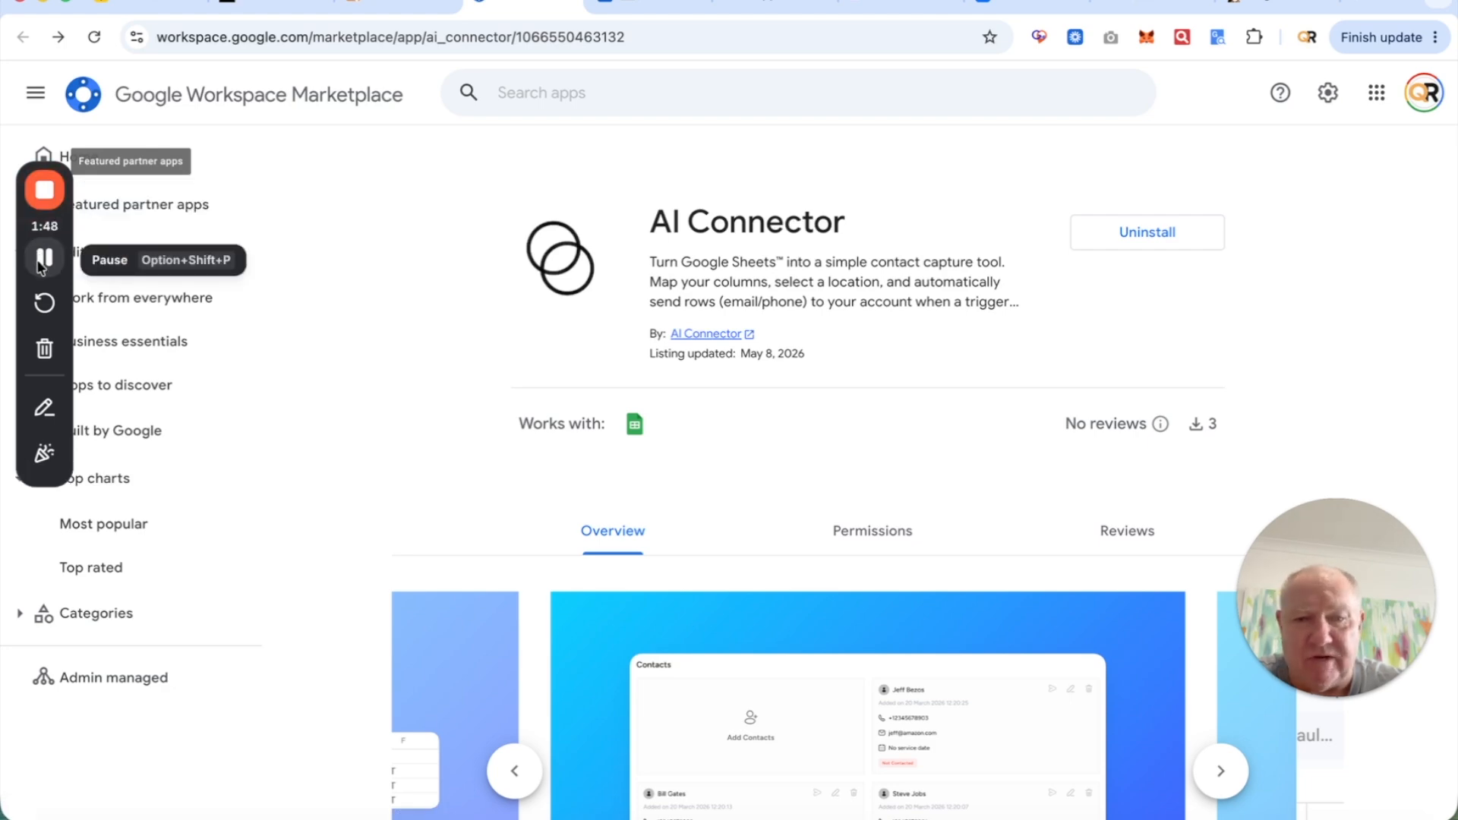
click(41, 260)
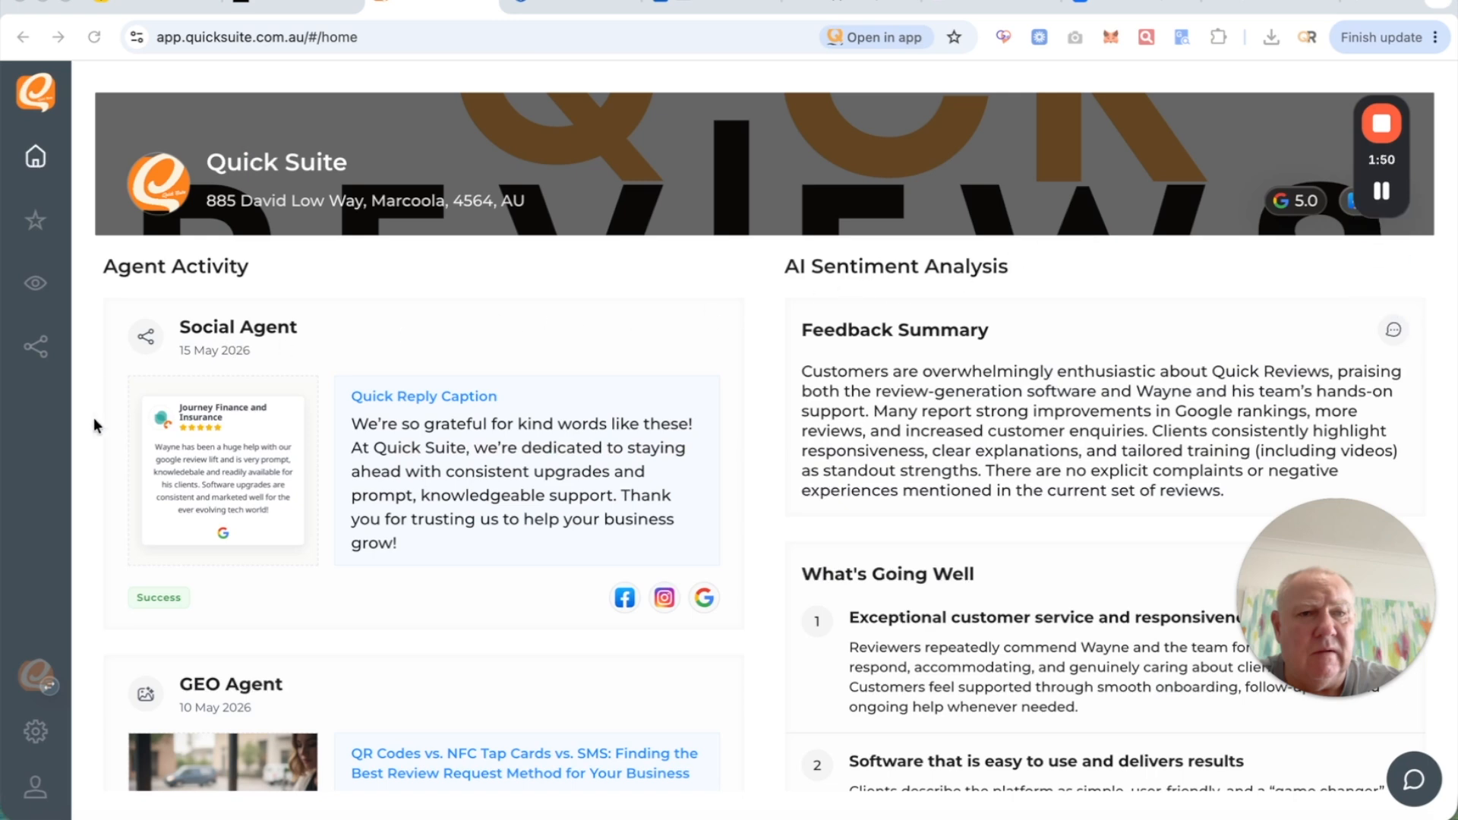
click(35, 222)
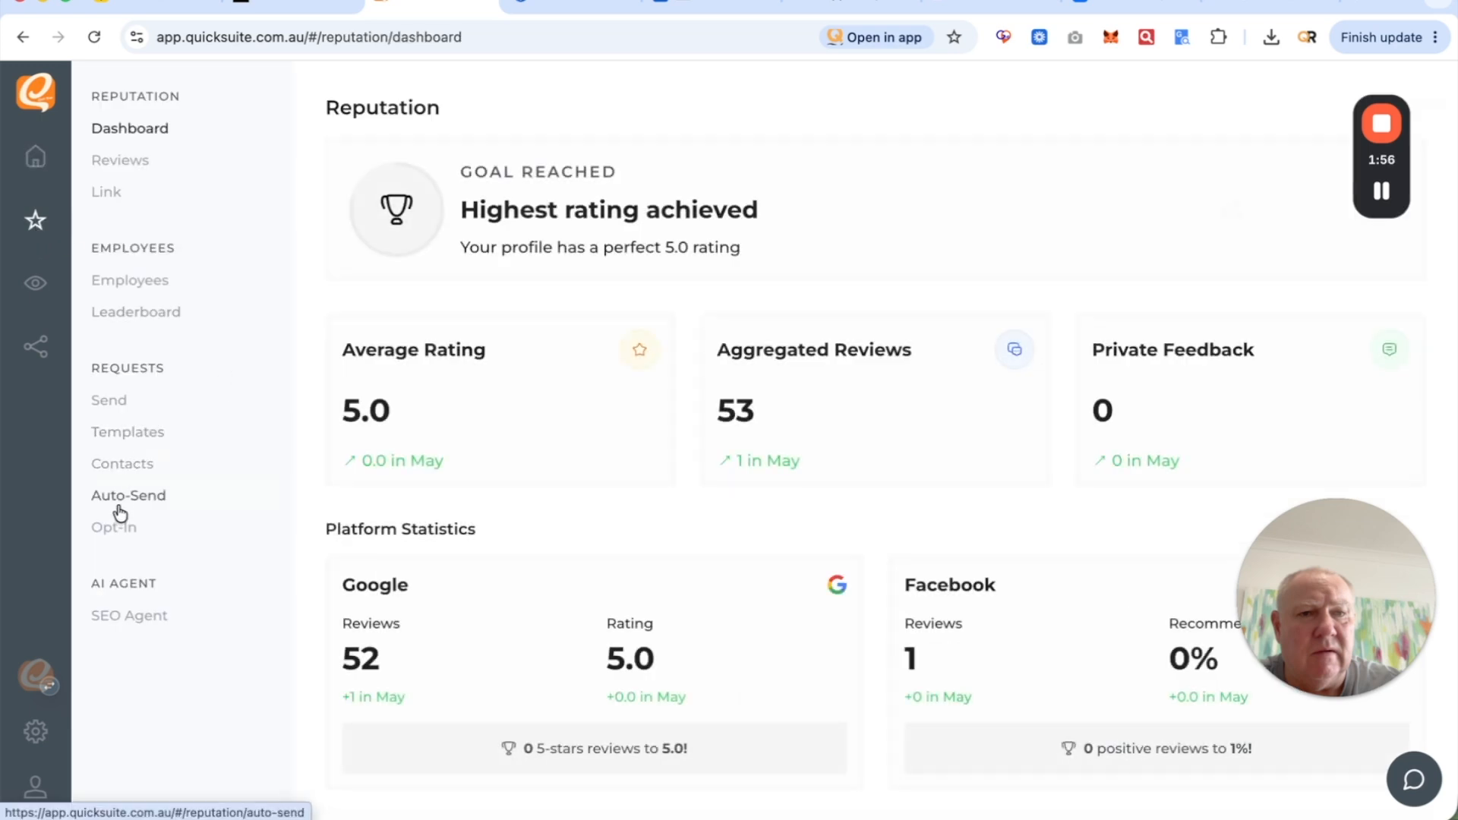
- Download the example contacts CSV via Contacts > Add Contacts > Upload from CSV and check it in Downloads
click(124, 464)
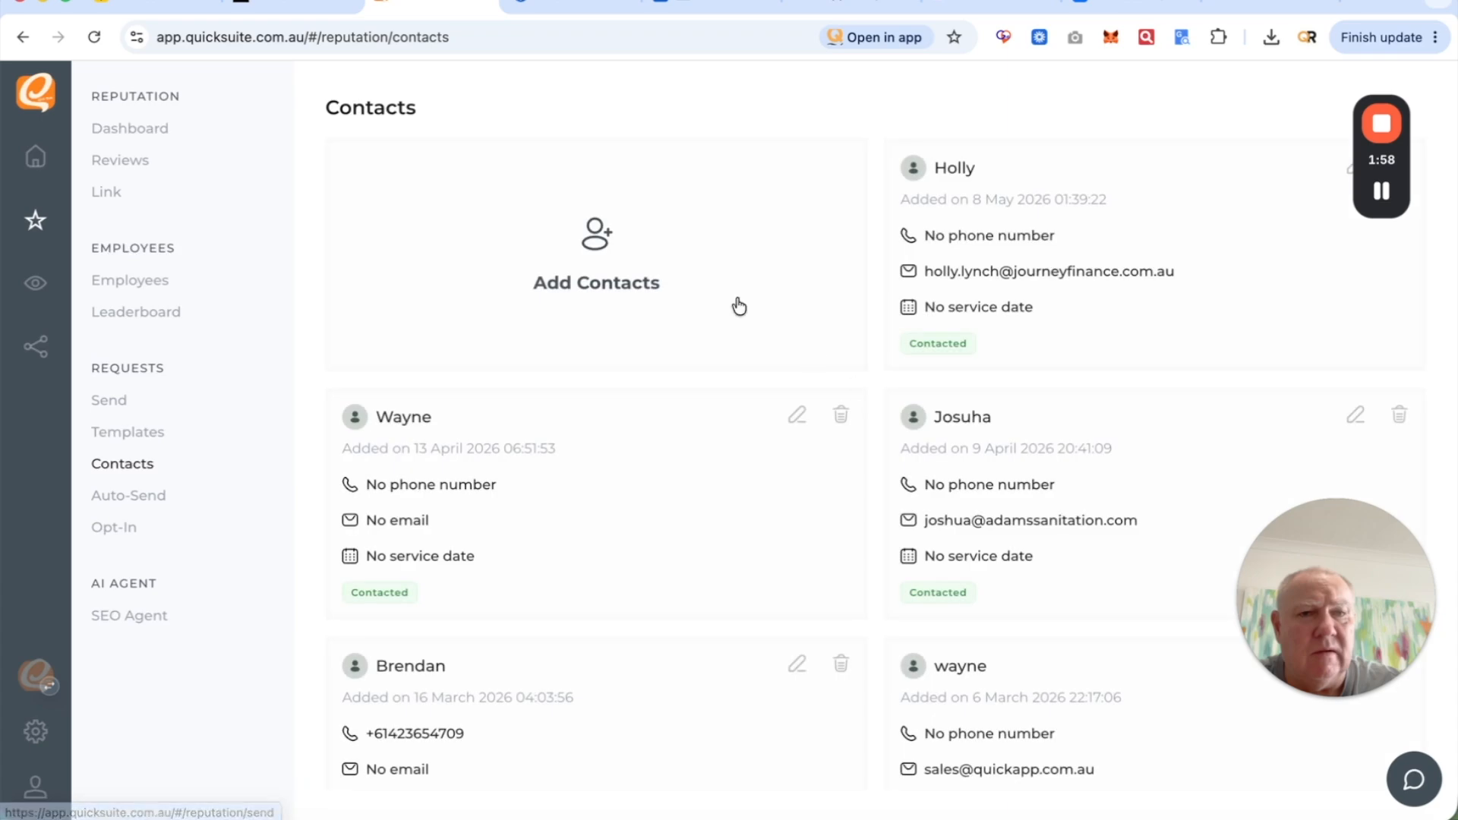
click(602, 235)
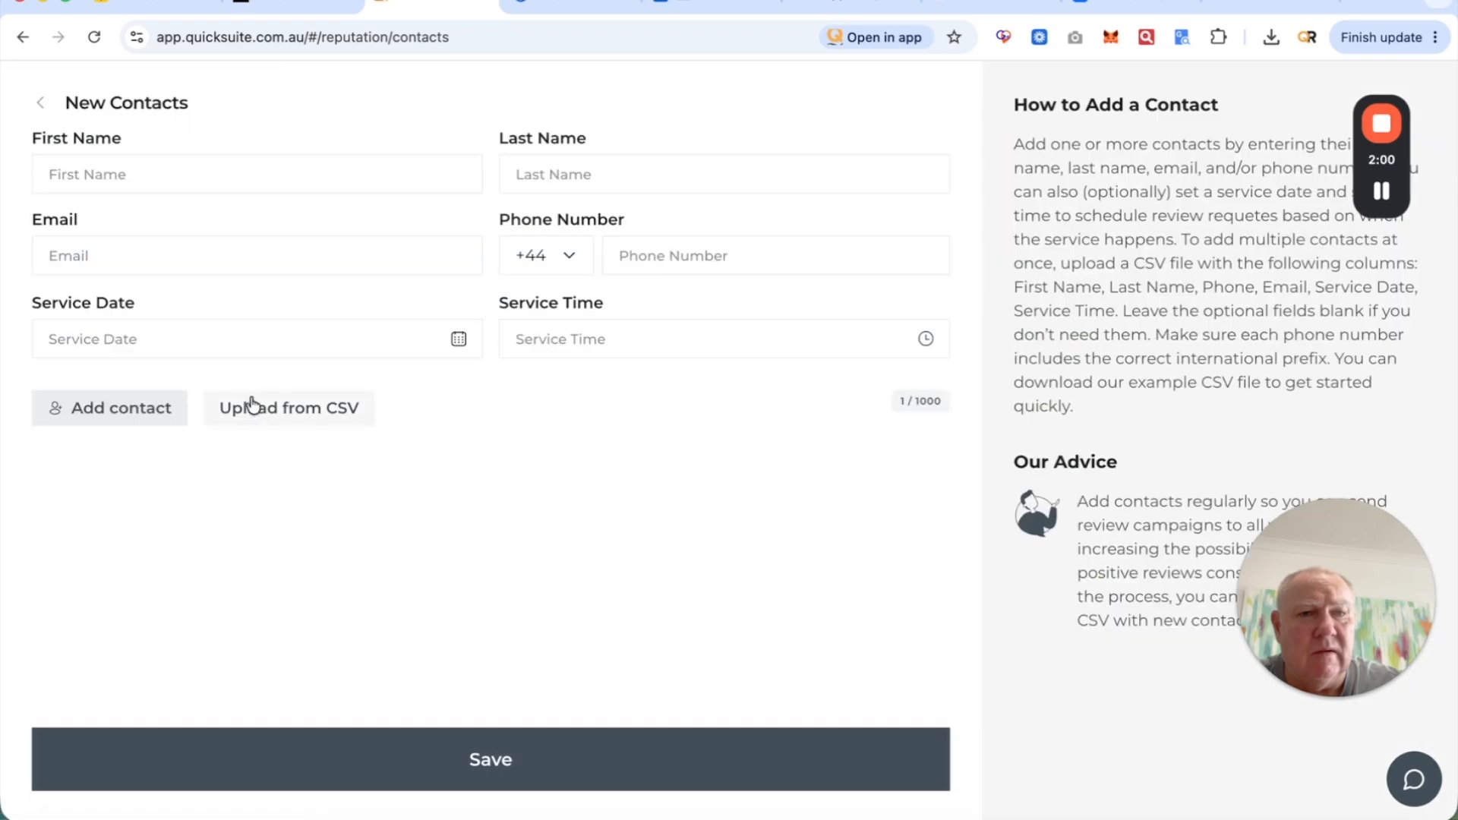
click(306, 410)
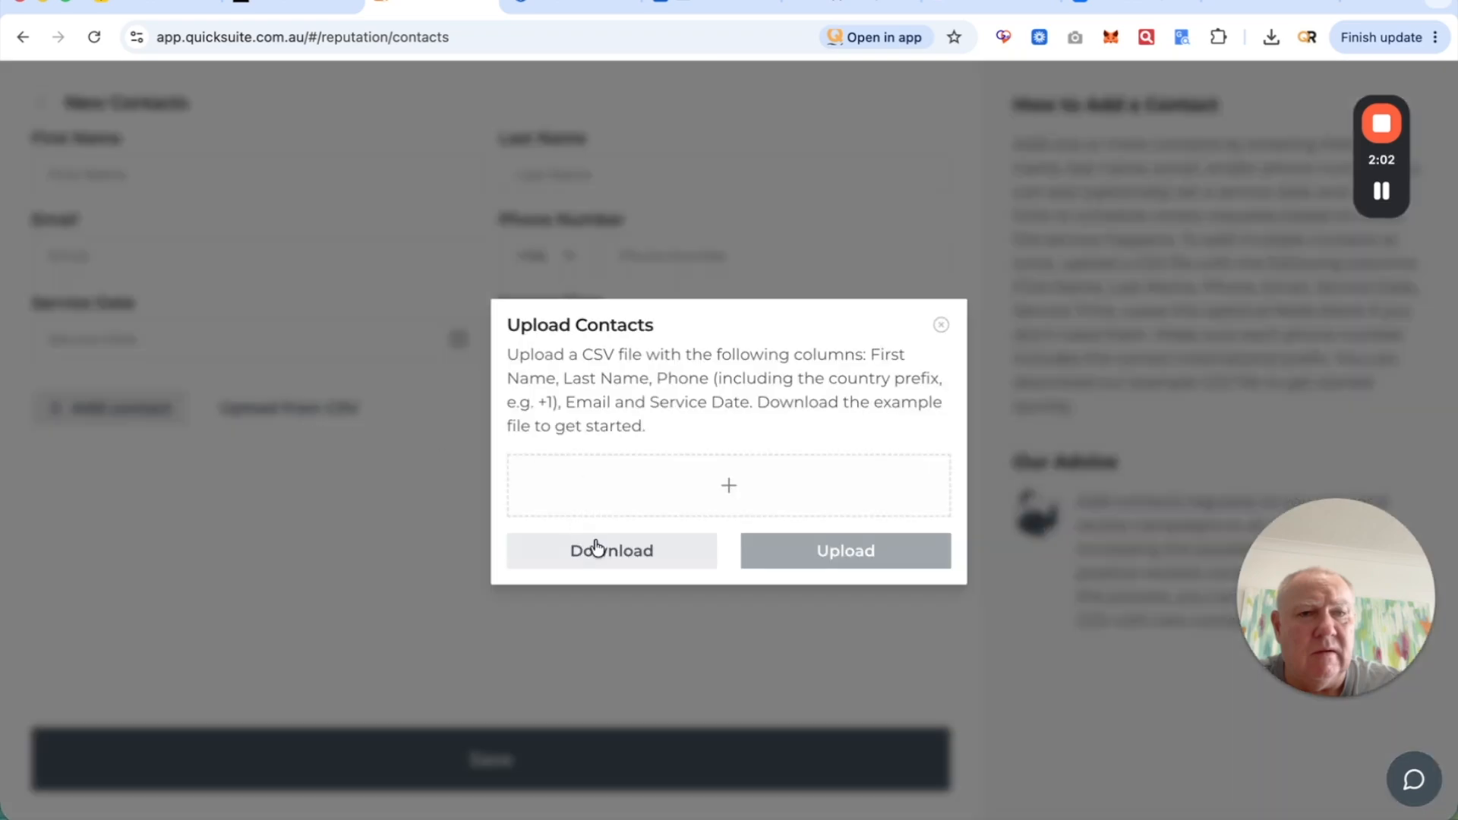
click(621, 555)
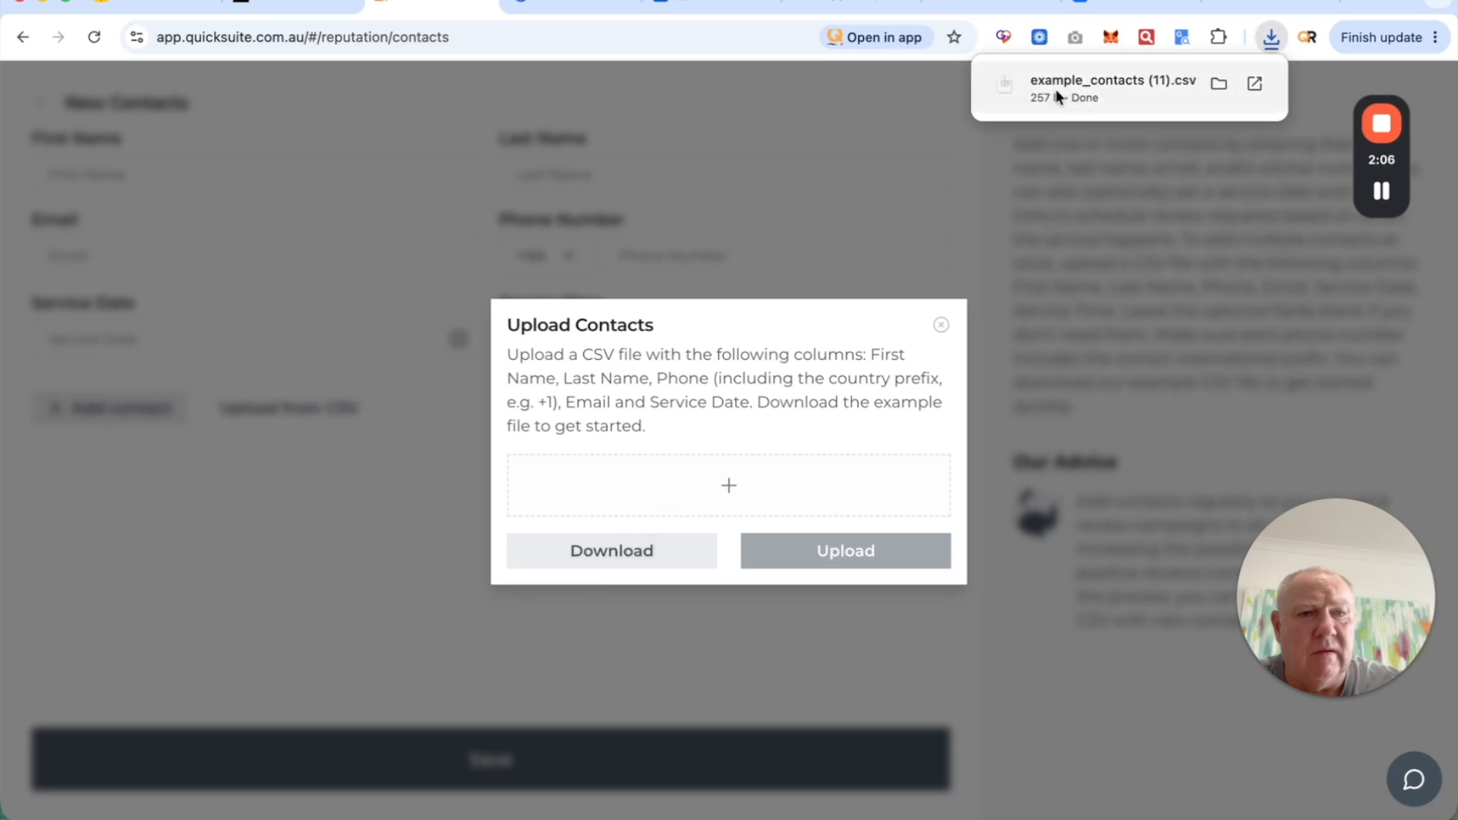
click(1218, 82)
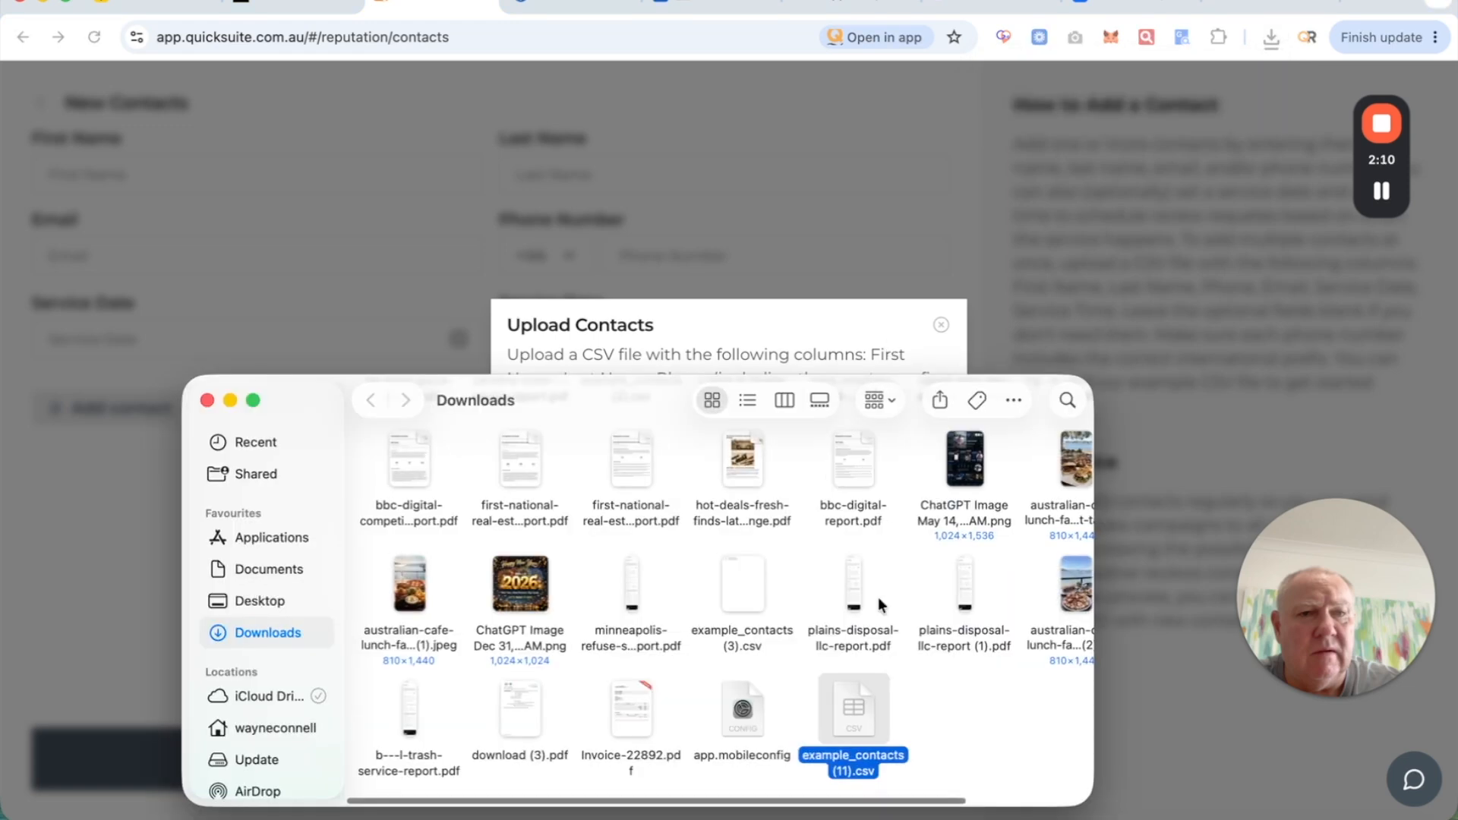
click(1013, 185)
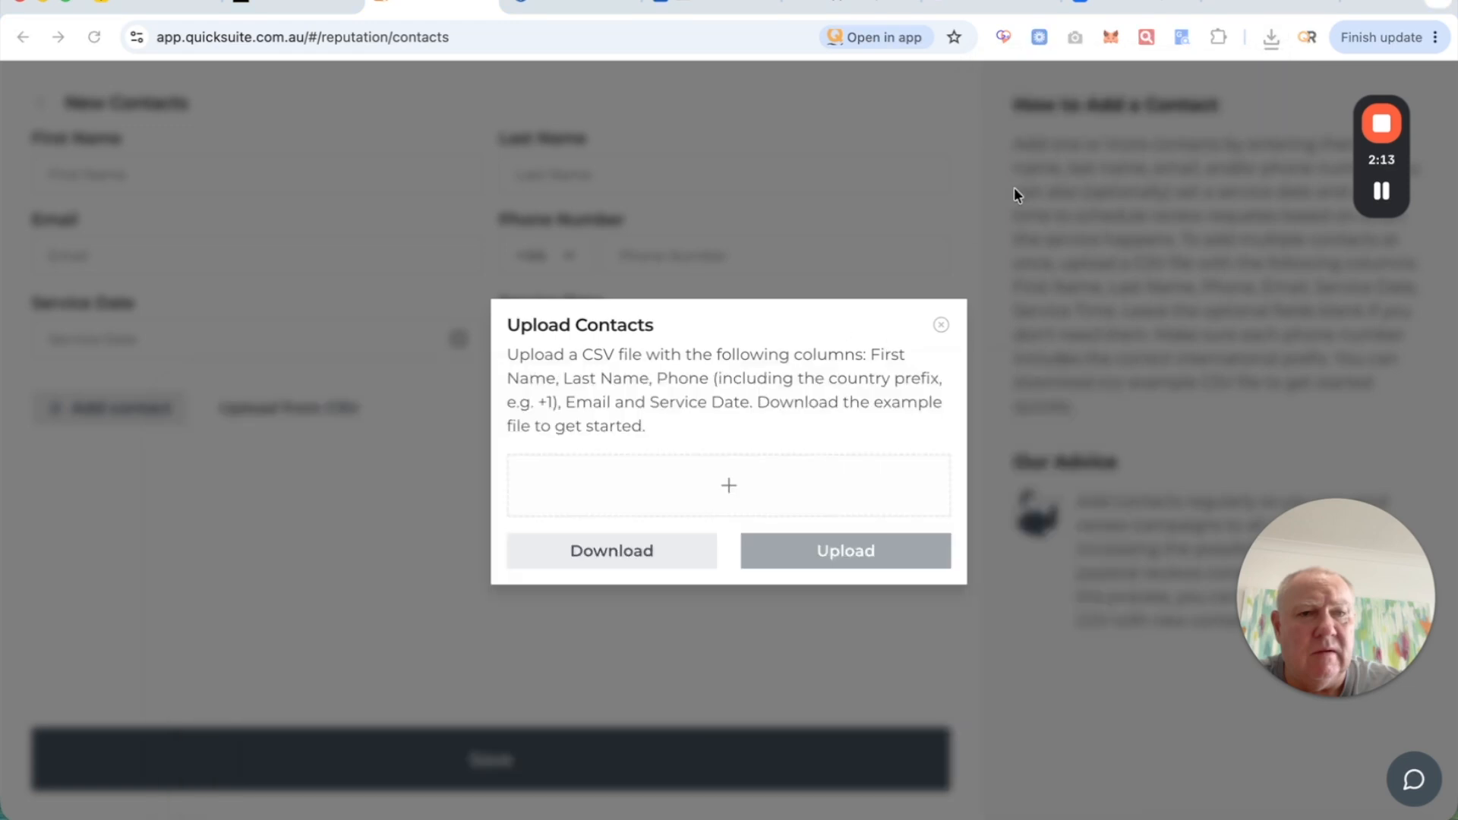
- Open a new tab and reach Google Sheets through the Google apps grid
click(1359, 3)
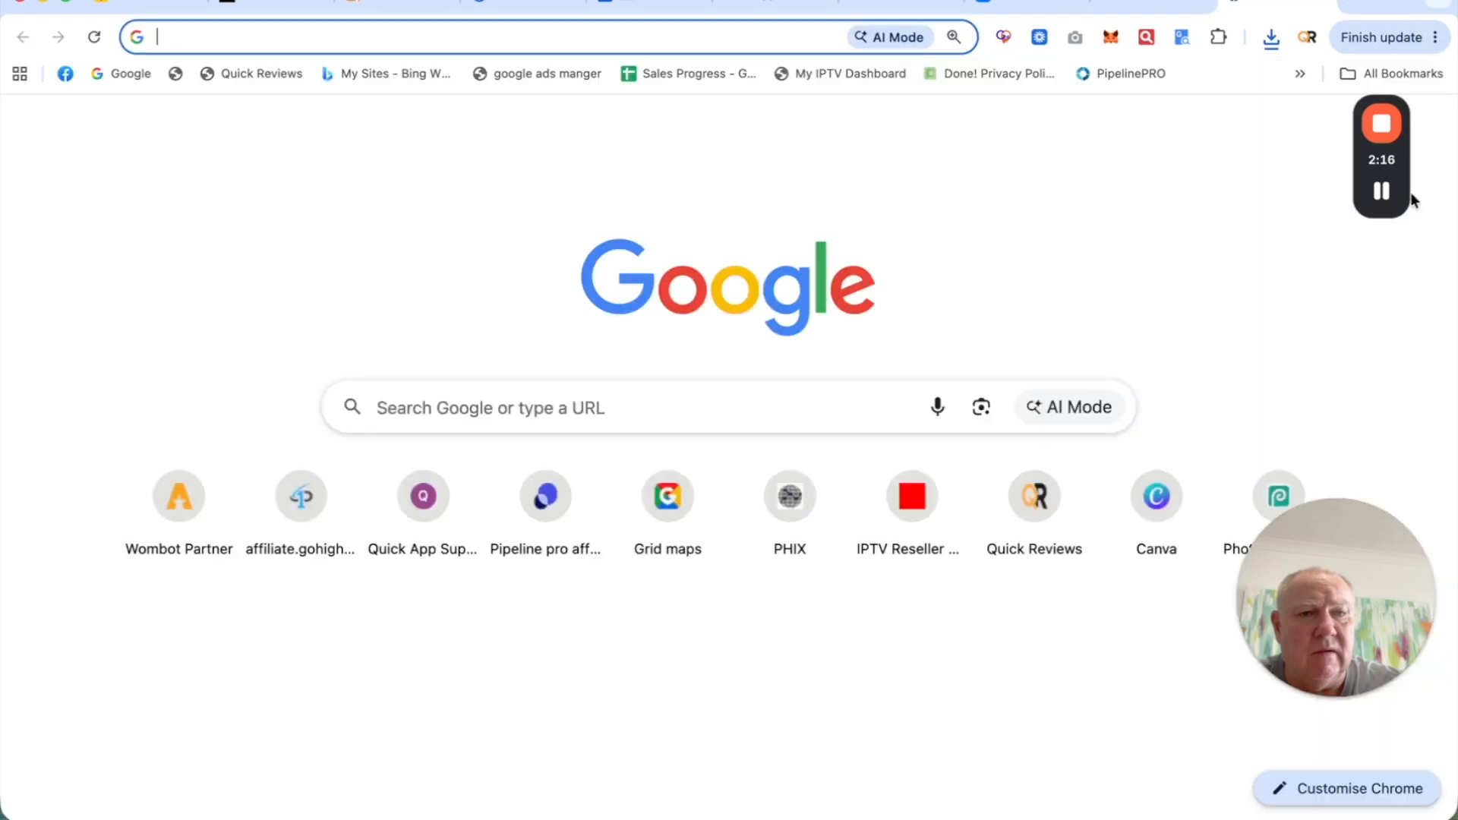
drag(1403, 176, 1279, 176)
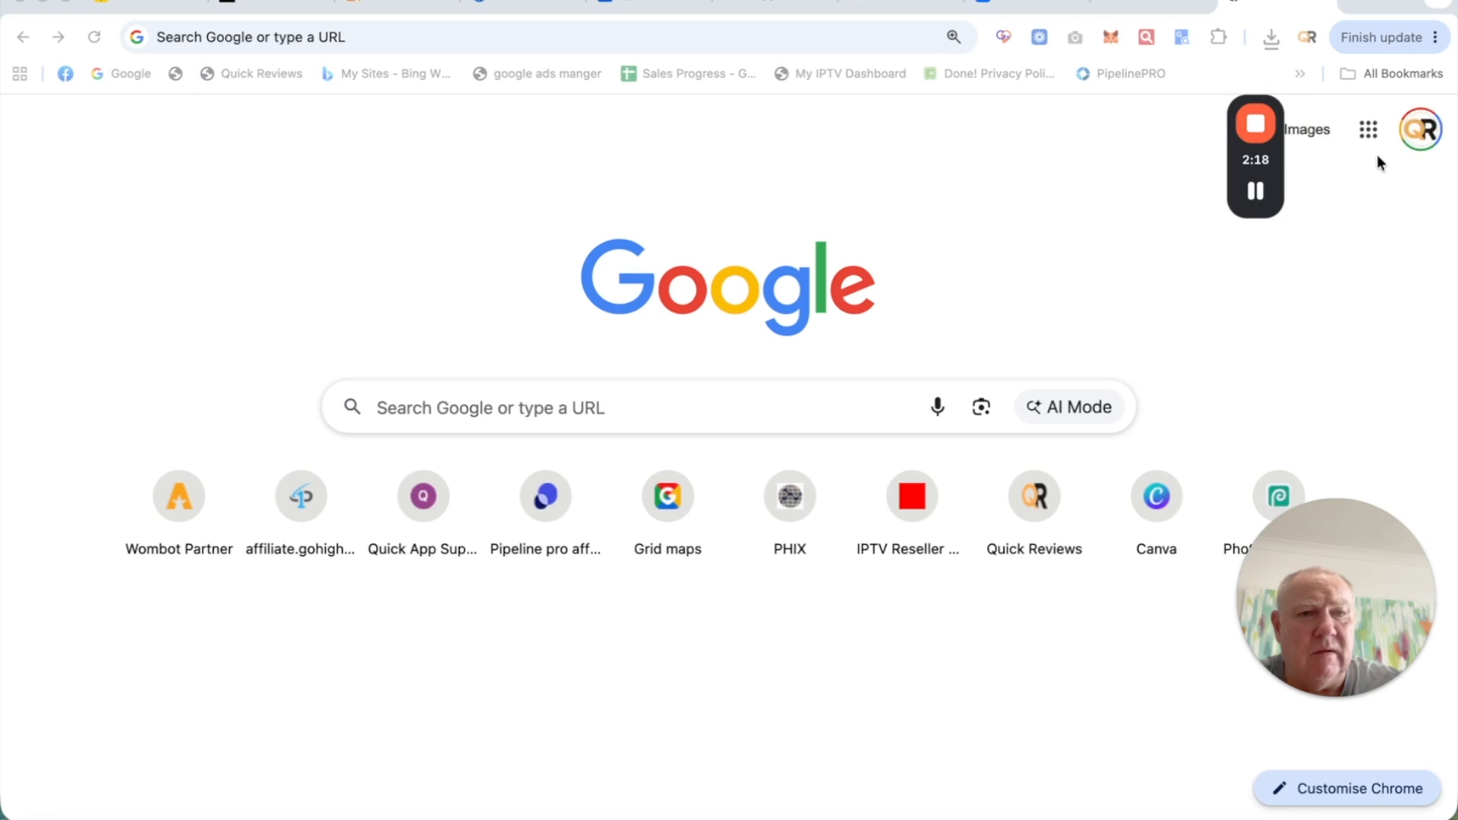
click(1367, 131)
click(1367, 133)
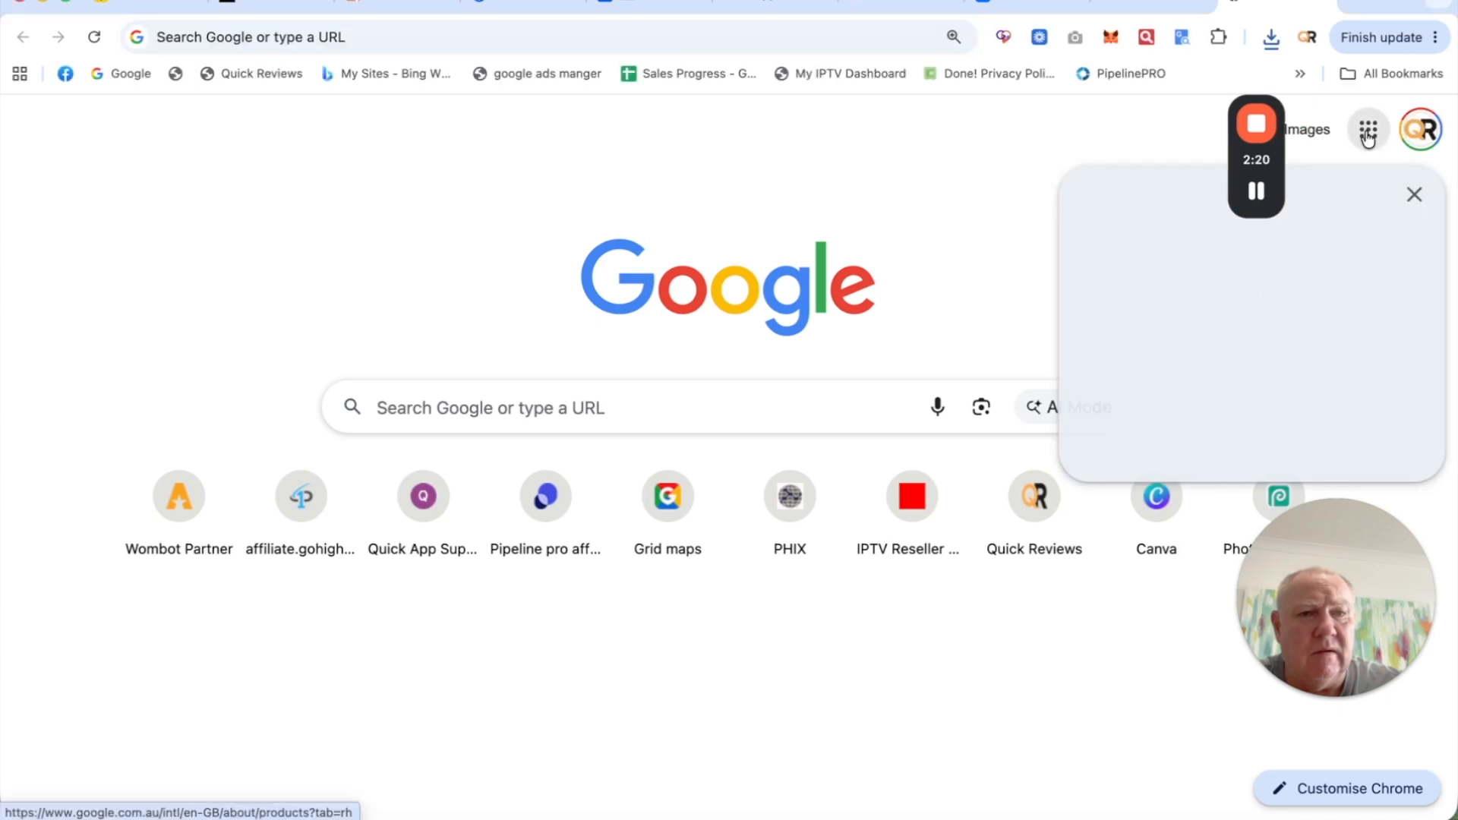
scroll(1168, 600, down, 4)
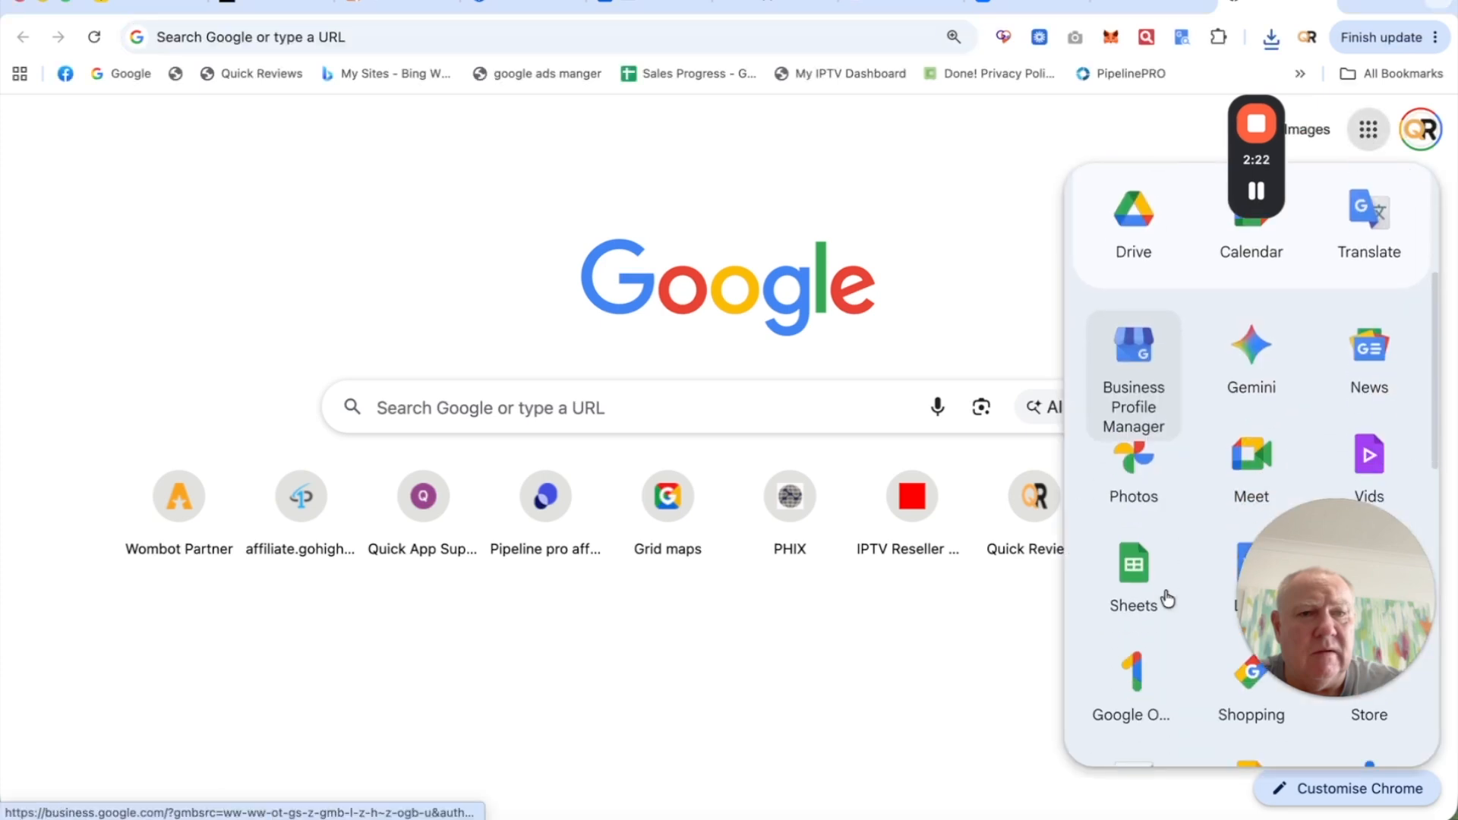
click(1138, 574)
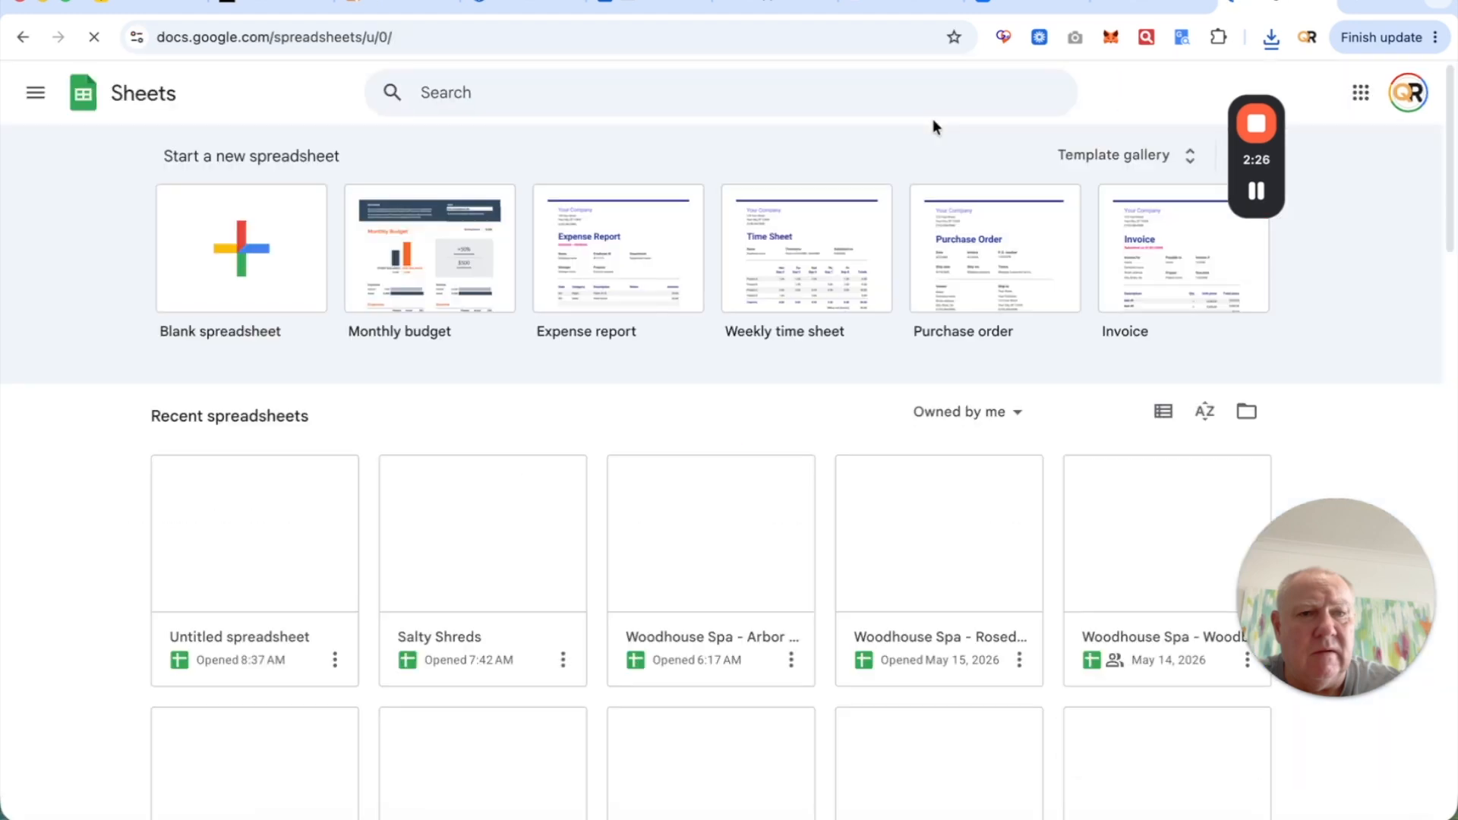
- Create a blank spreadsheet and rename it from 'Untitled spreadsheet' to 'Quick Suite'
click(232, 240)
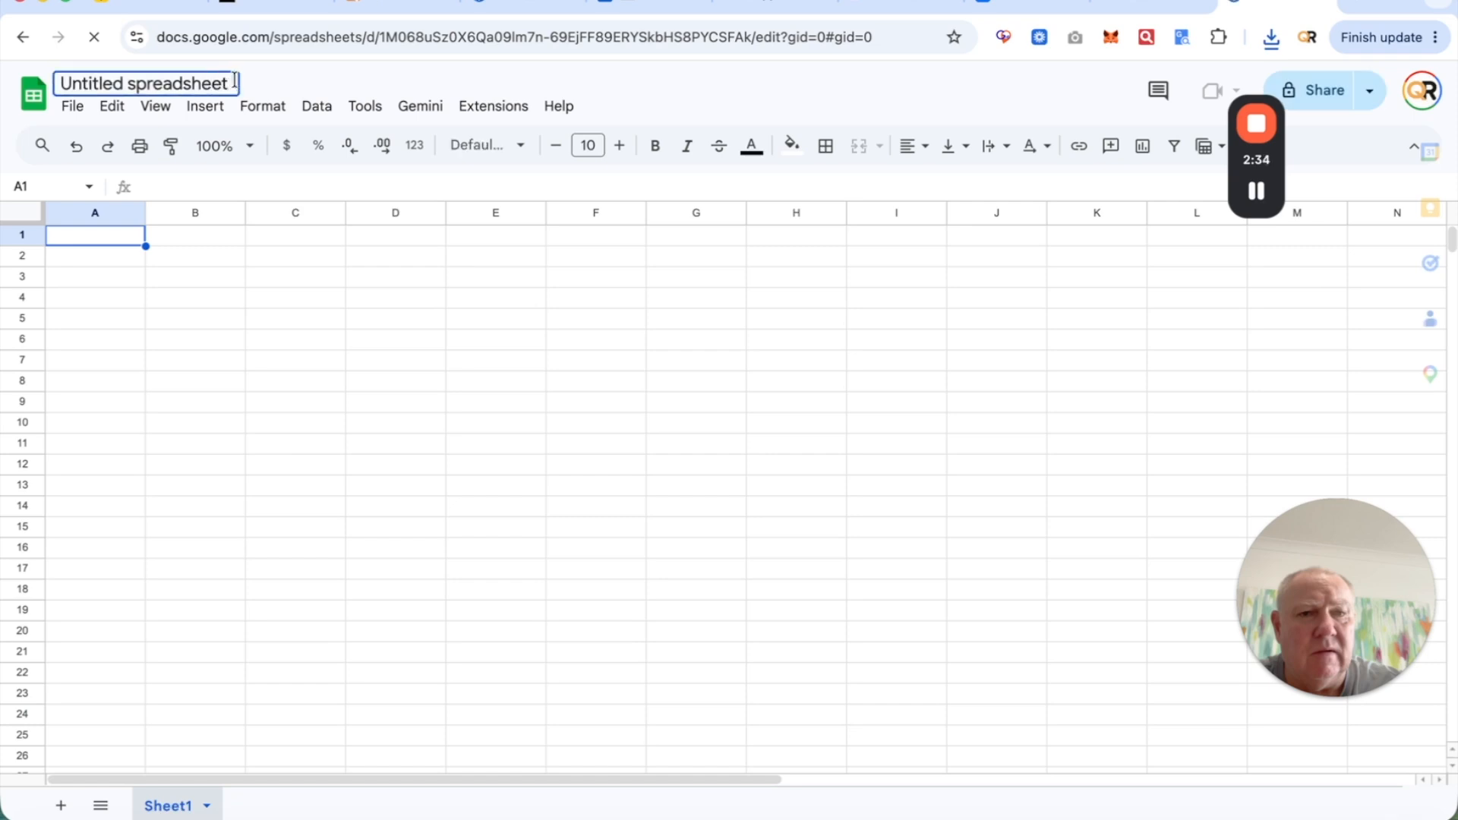
drag(232, 80, 122, 79)
key(BackSpace)
key(BackSpace)
key(BackSpace)
key(BackSpace)
key(BackSpace)
key(BackSpace)
key(BackSpace)
key(BackSpace)
key(BackSpace)
key(BackSpace)
key(BackSpace)
key(BackSpace)
key(BackSpace)
key(BackSpace)
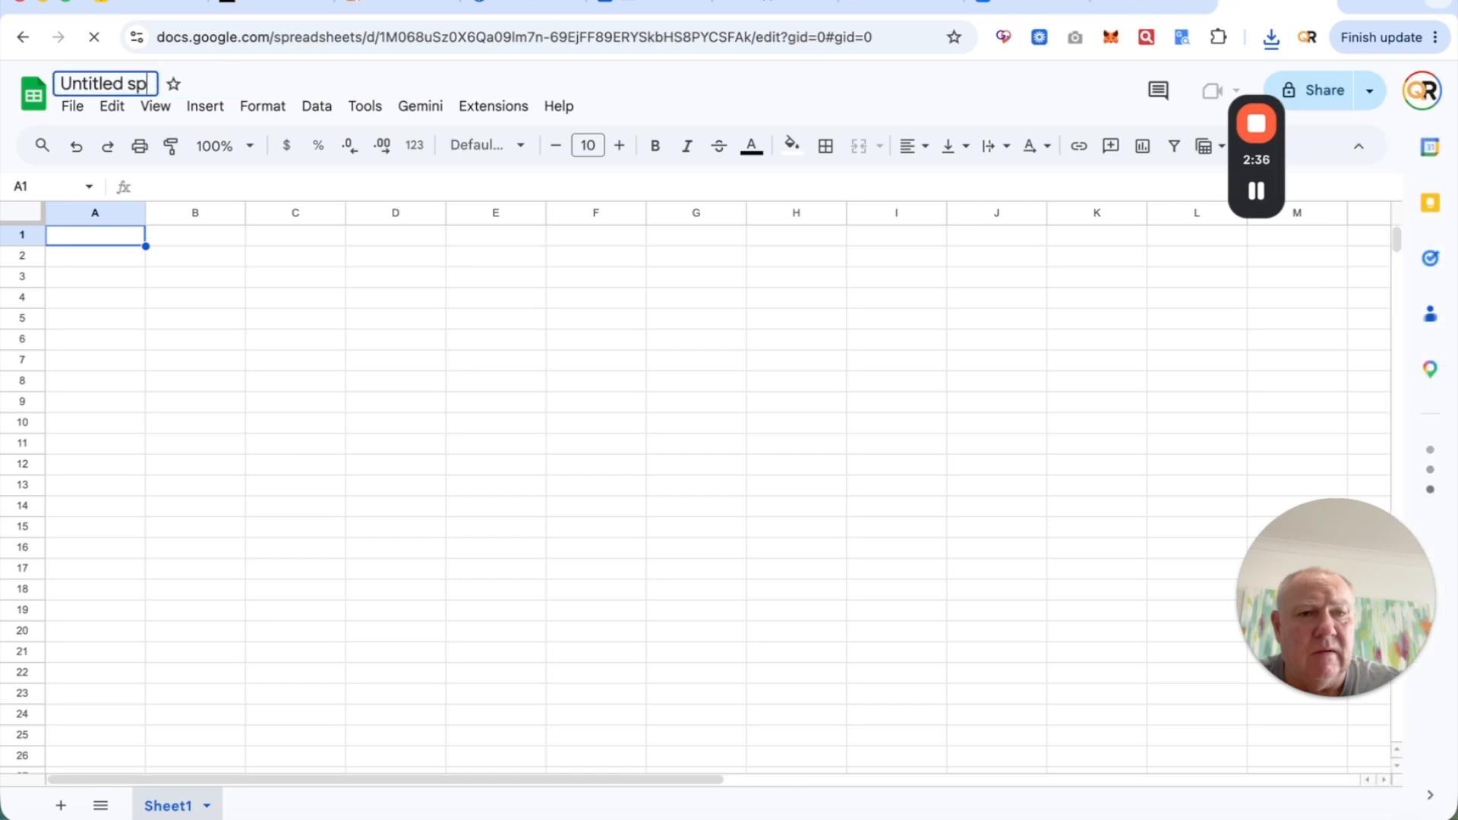
text(Quick Suite)
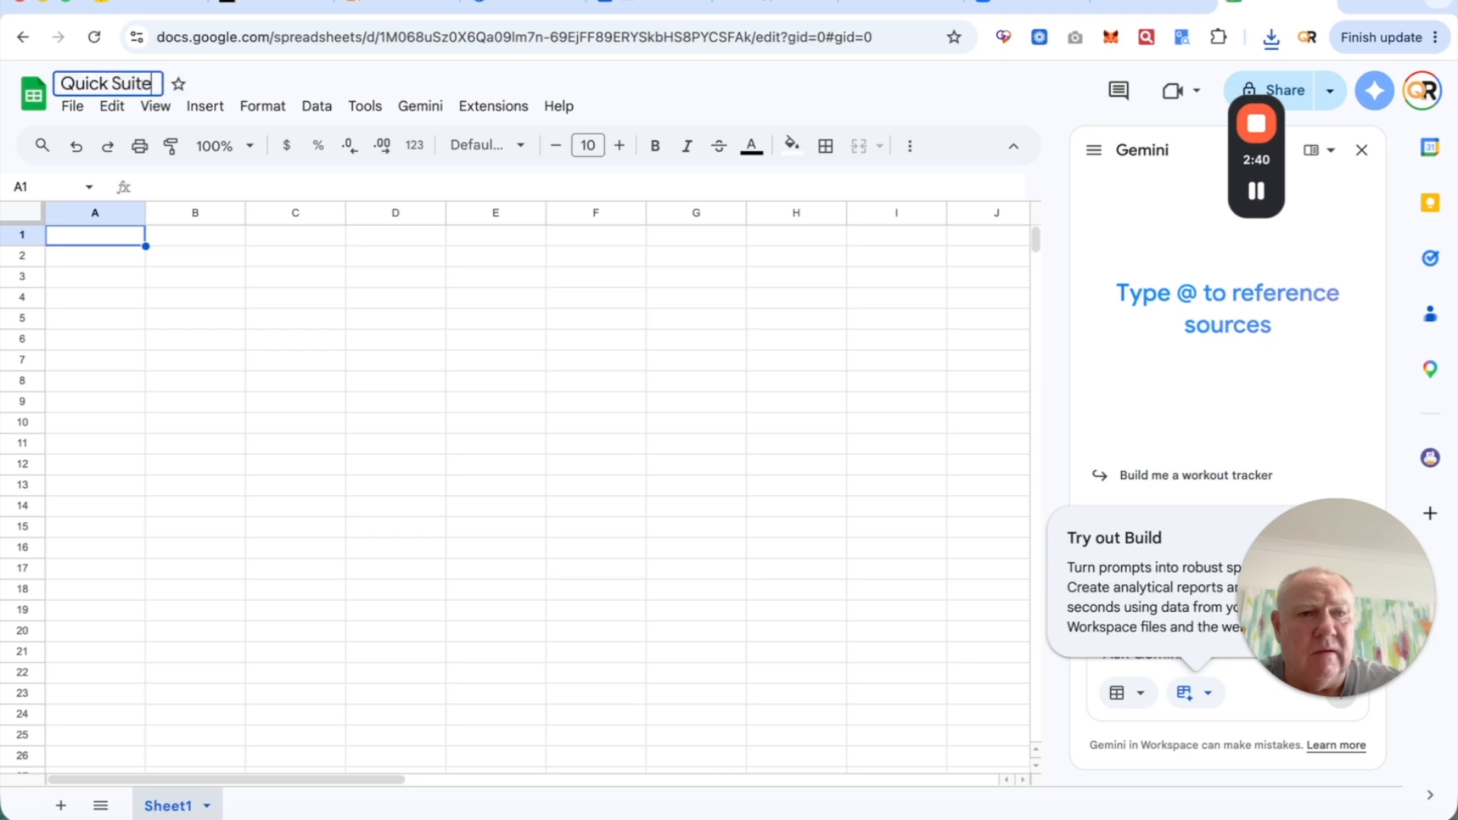
click(265, 91)
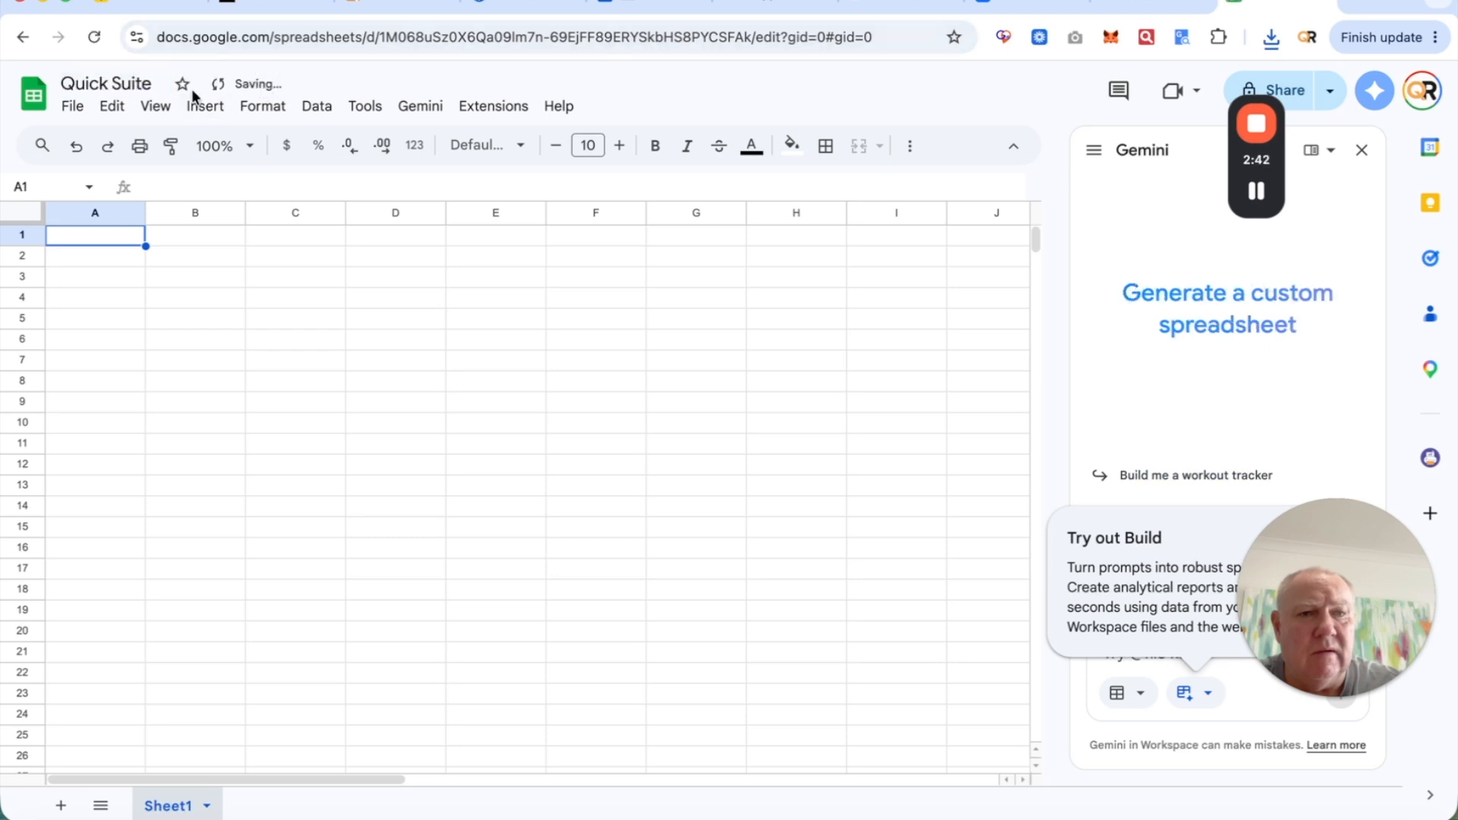
click(80, 110)
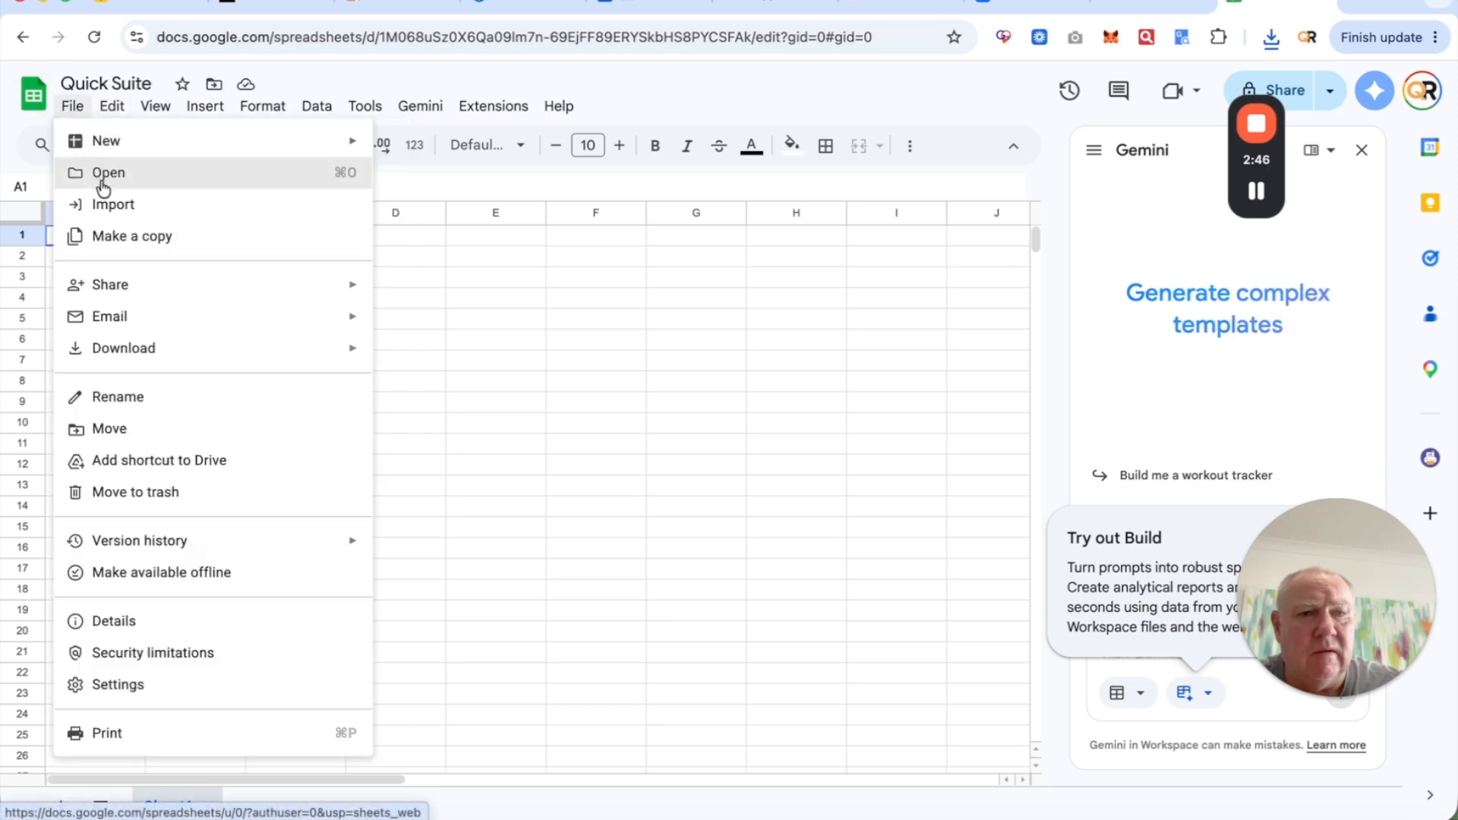
- Import example_contacts (11).csv as a new spreadsheet, open it, and clear its title
click(166, 216)
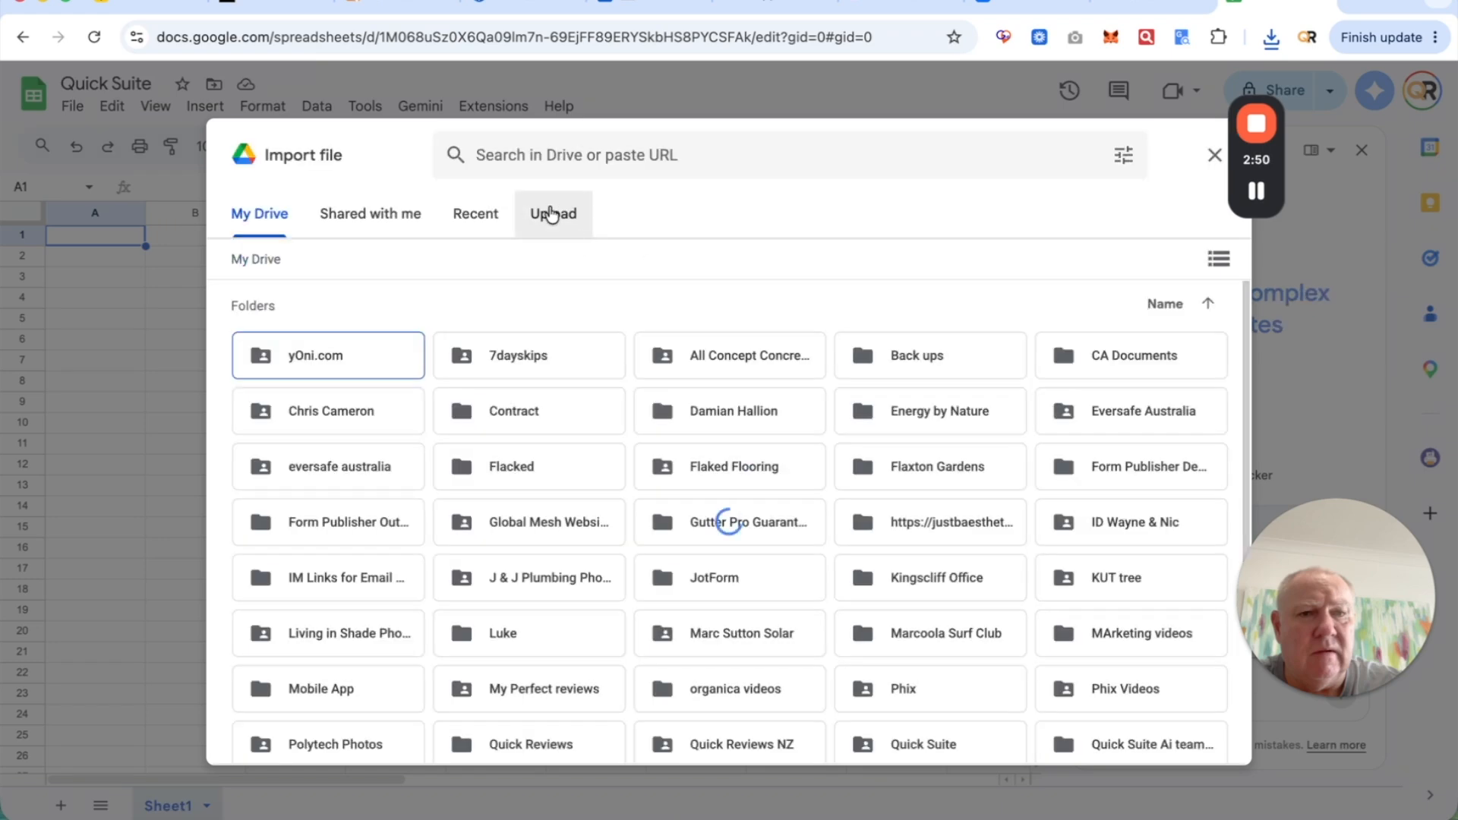
click(551, 214)
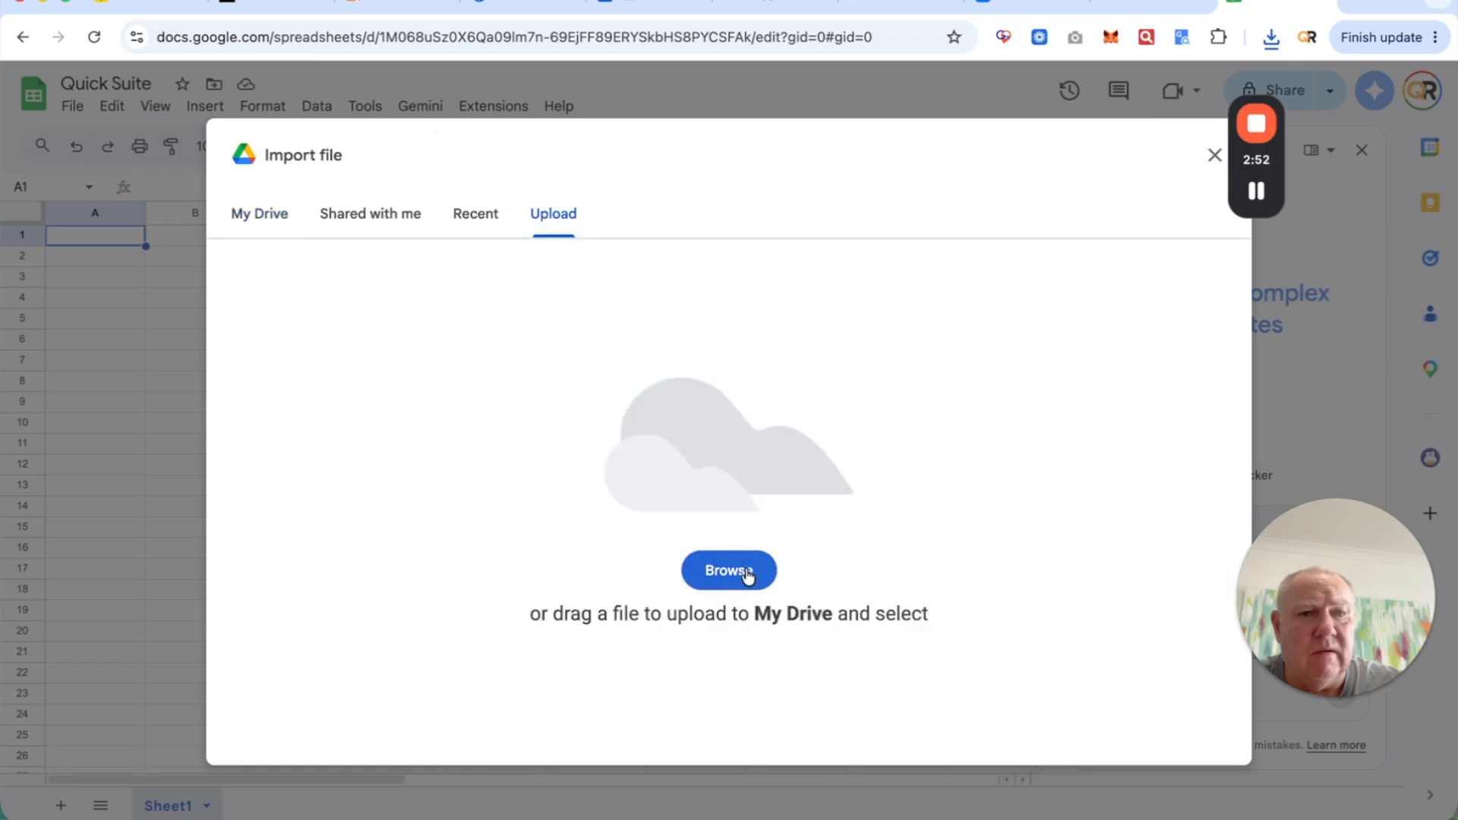
click(720, 338)
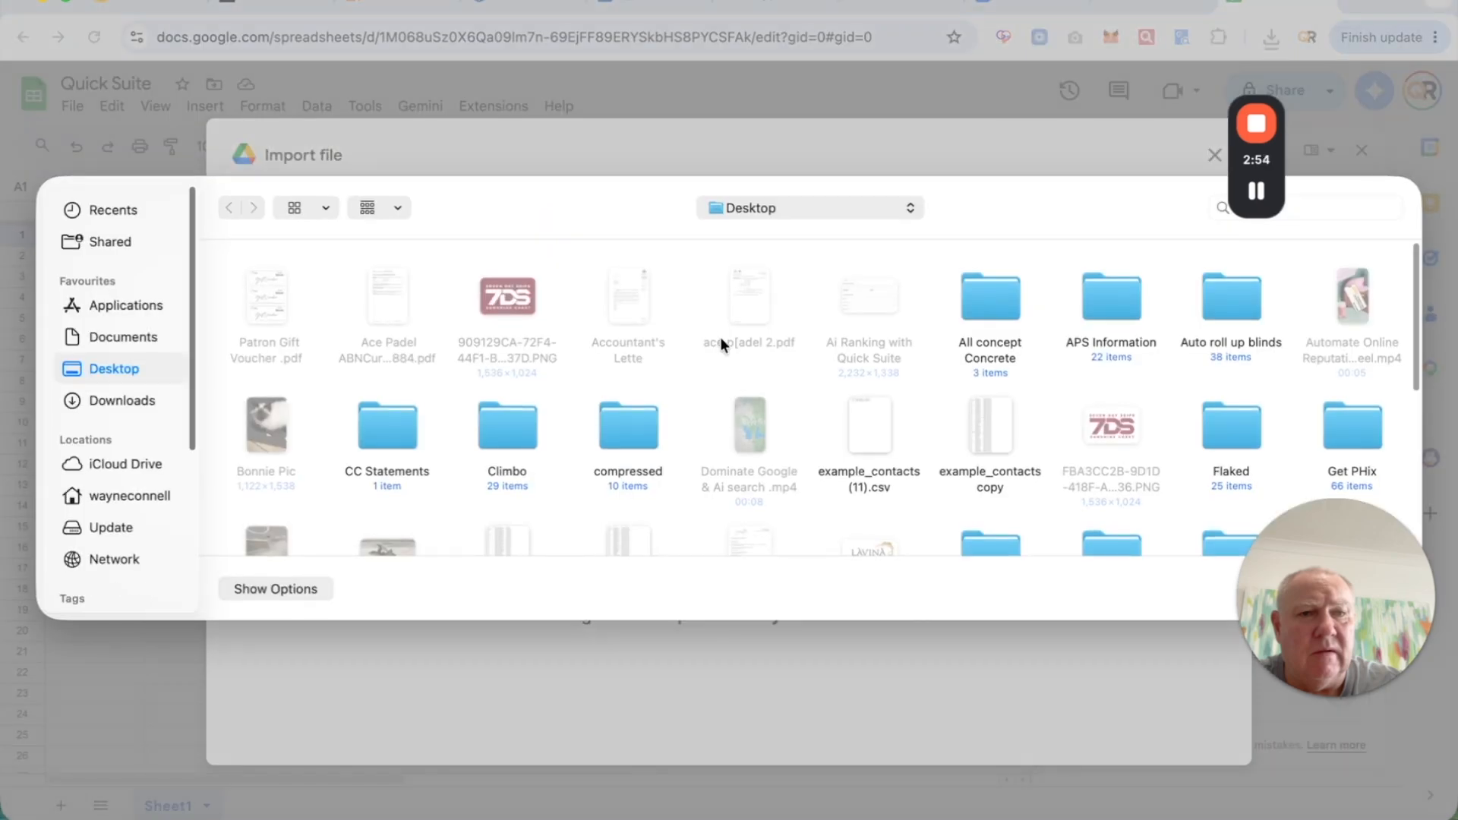
double_click(869, 433)
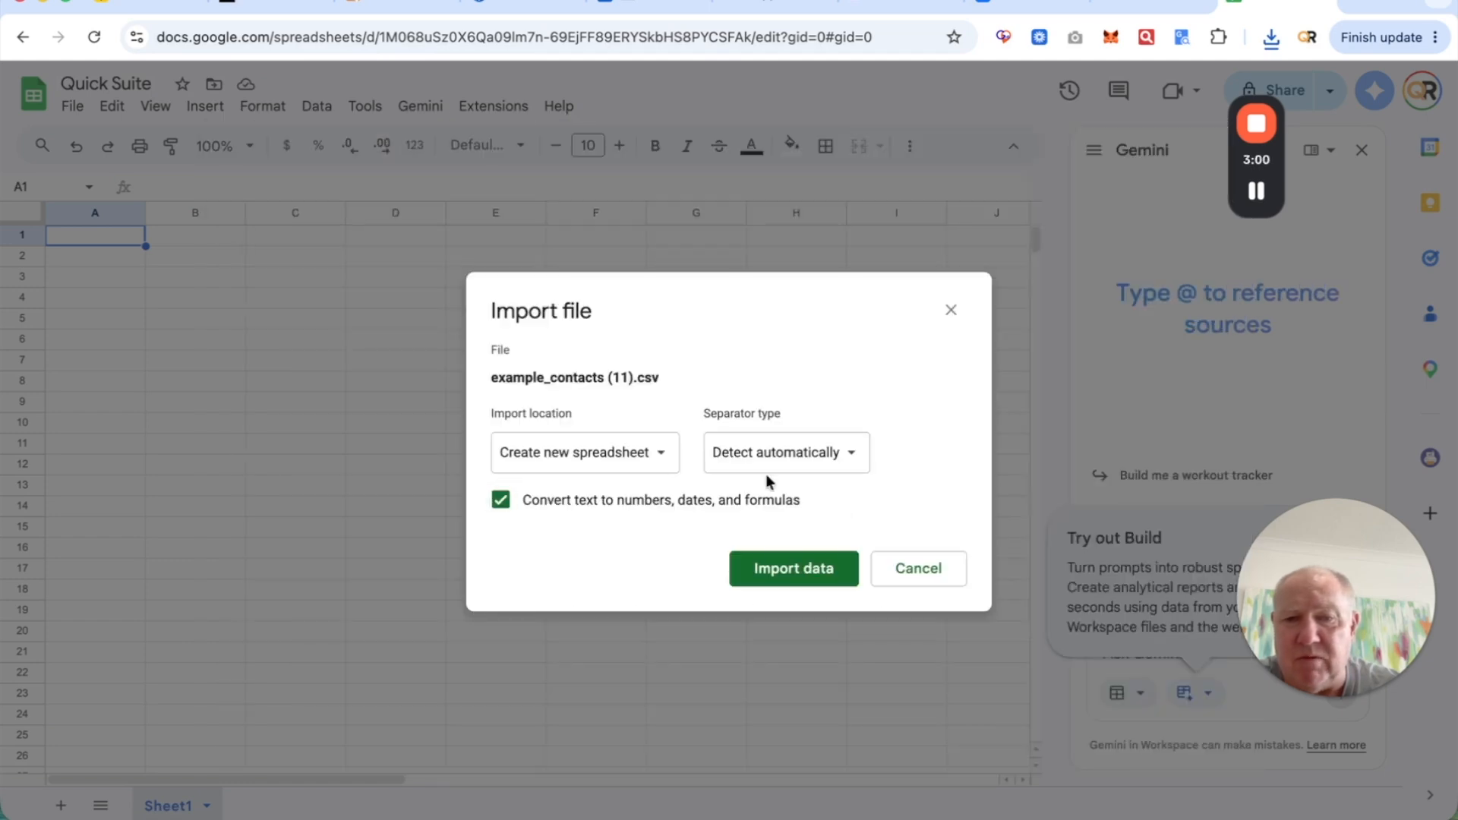
click(780, 577)
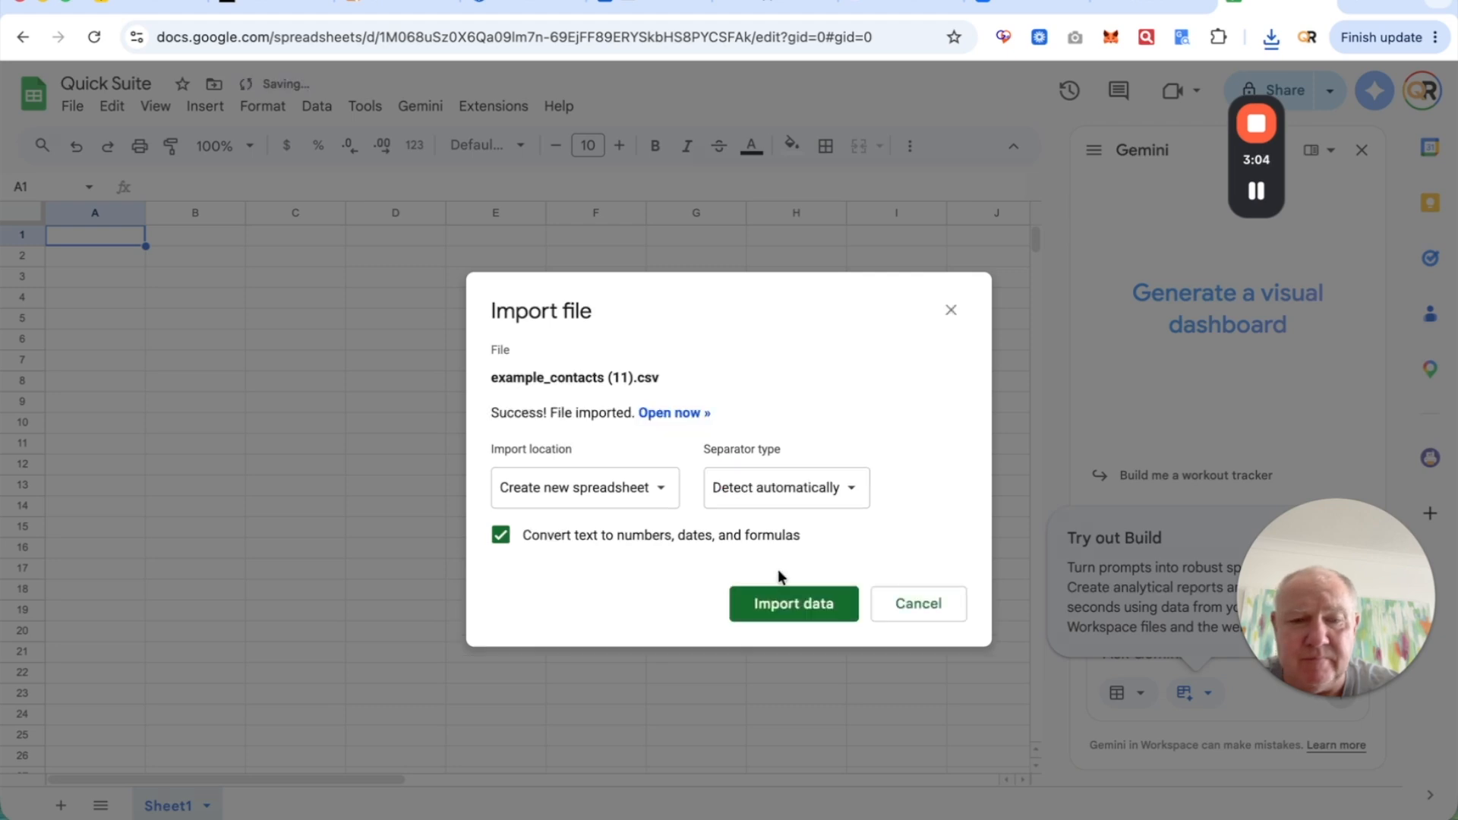
click(796, 607)
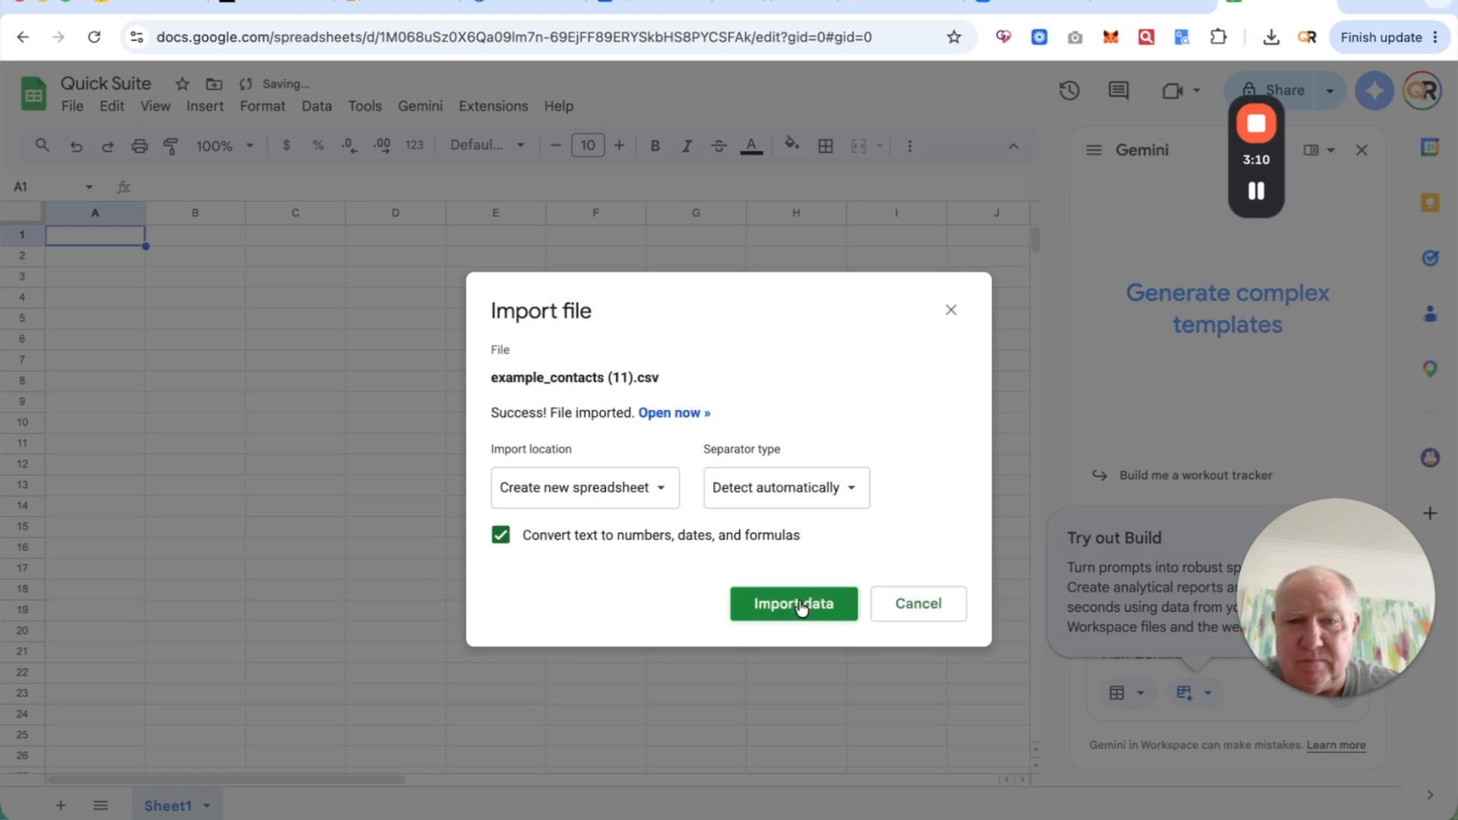
click(657, 417)
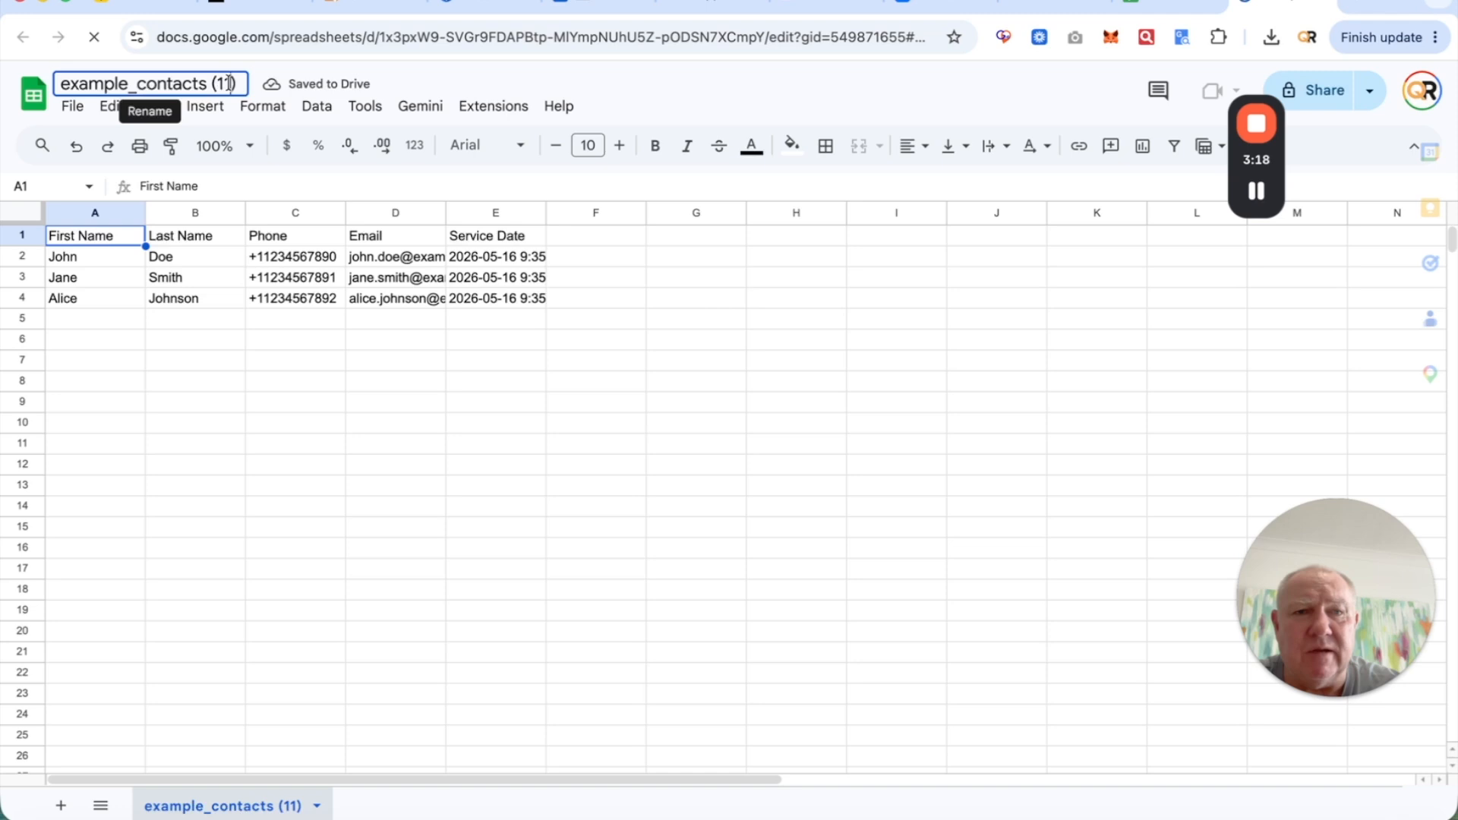
click(234, 82)
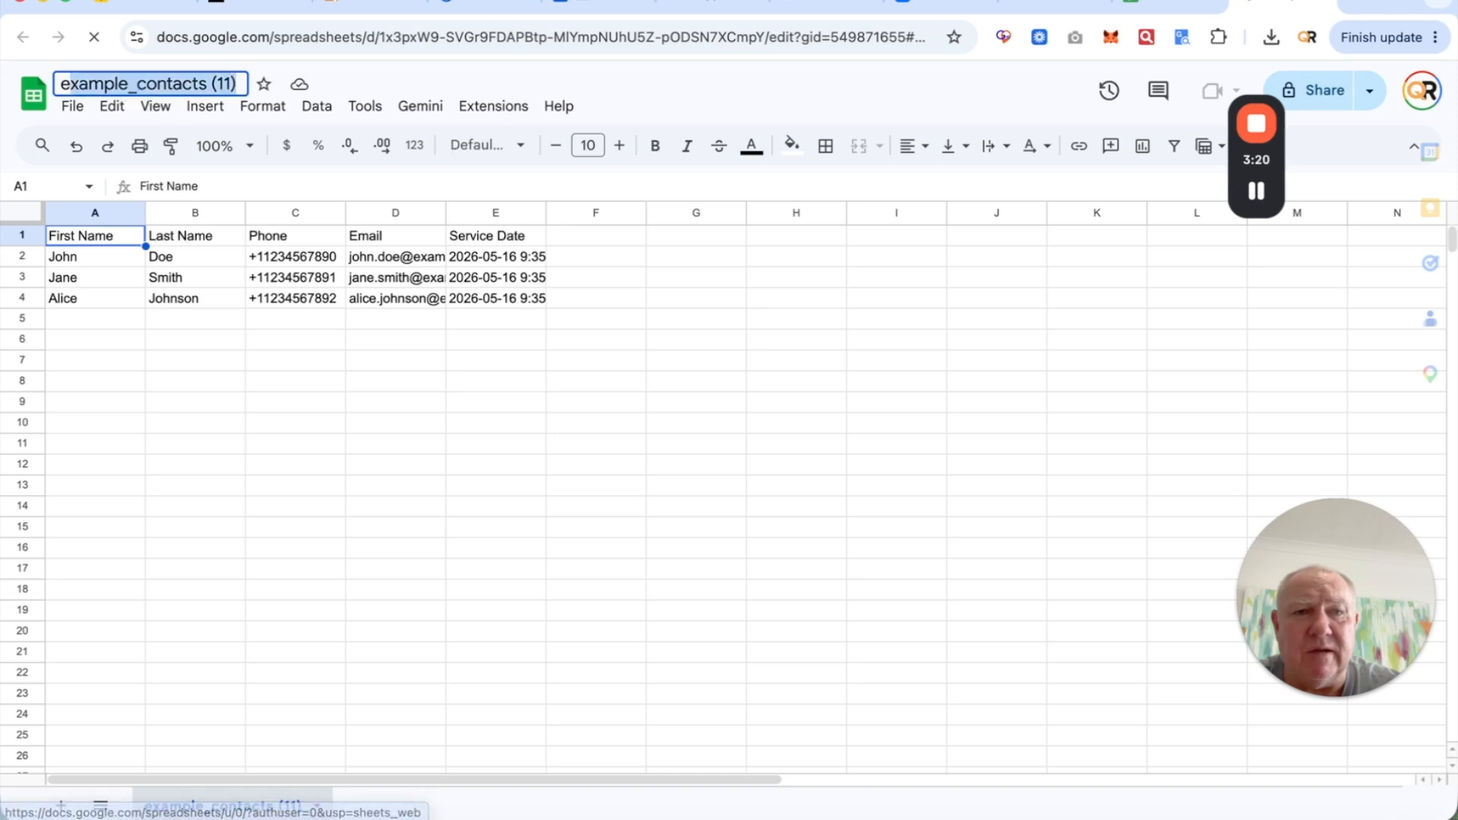
key(BackSpace)
- Title the contacts spreadsheet 'Quick Suite' and open Extensions > AI Connector > Open setup
text(Qu)
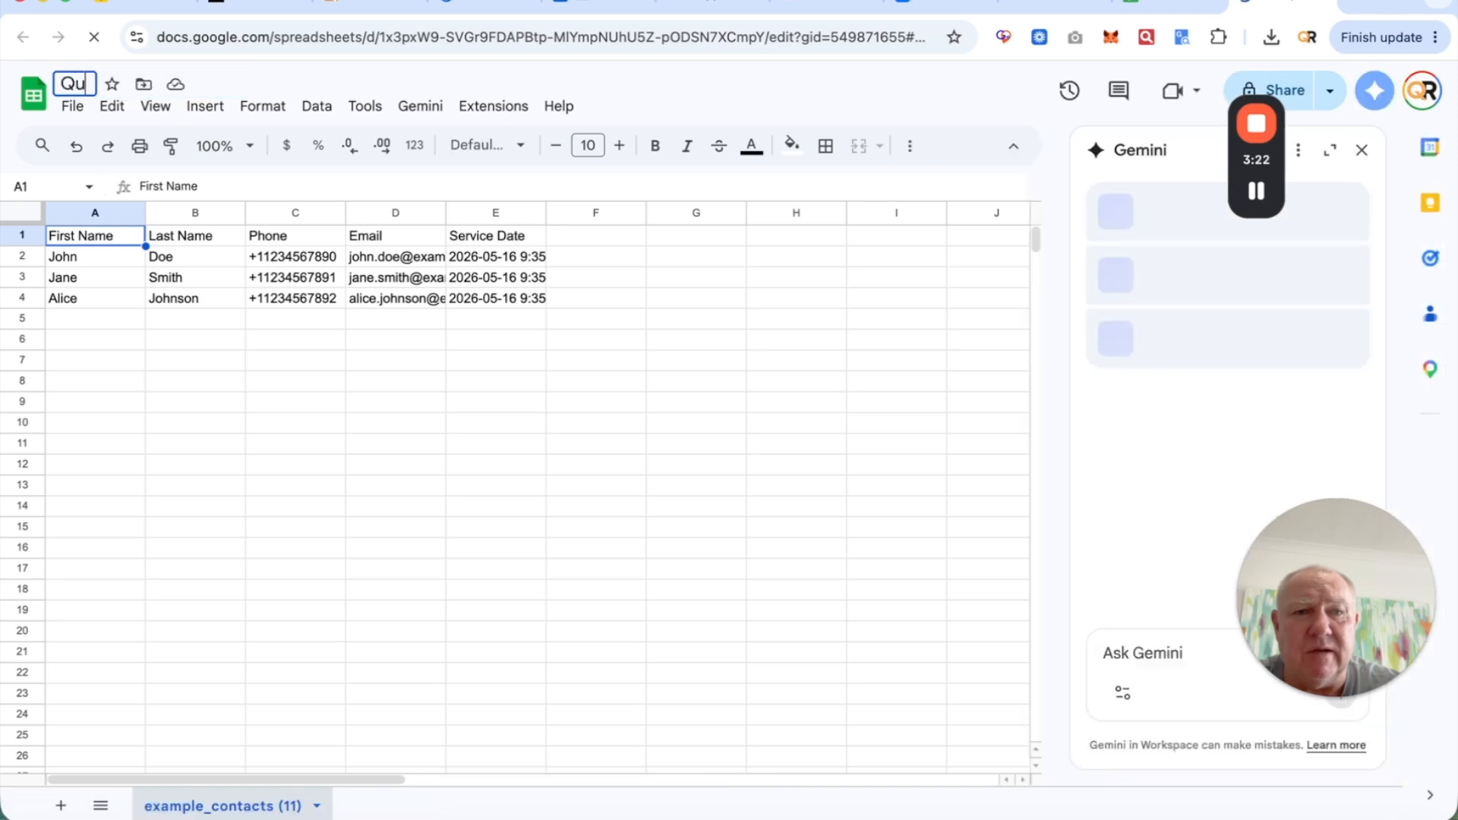
text(ick Suite)
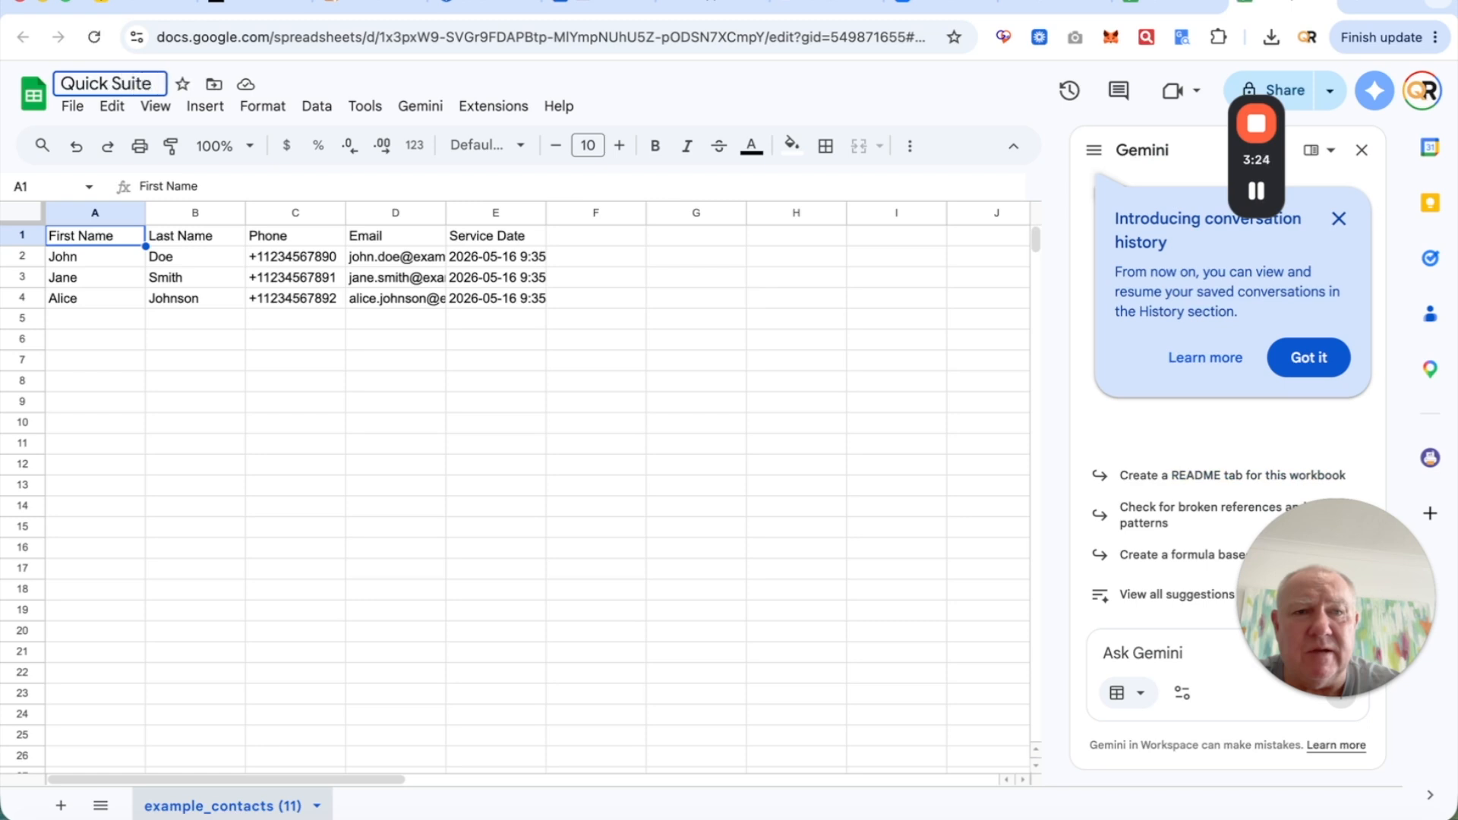
key(Return)
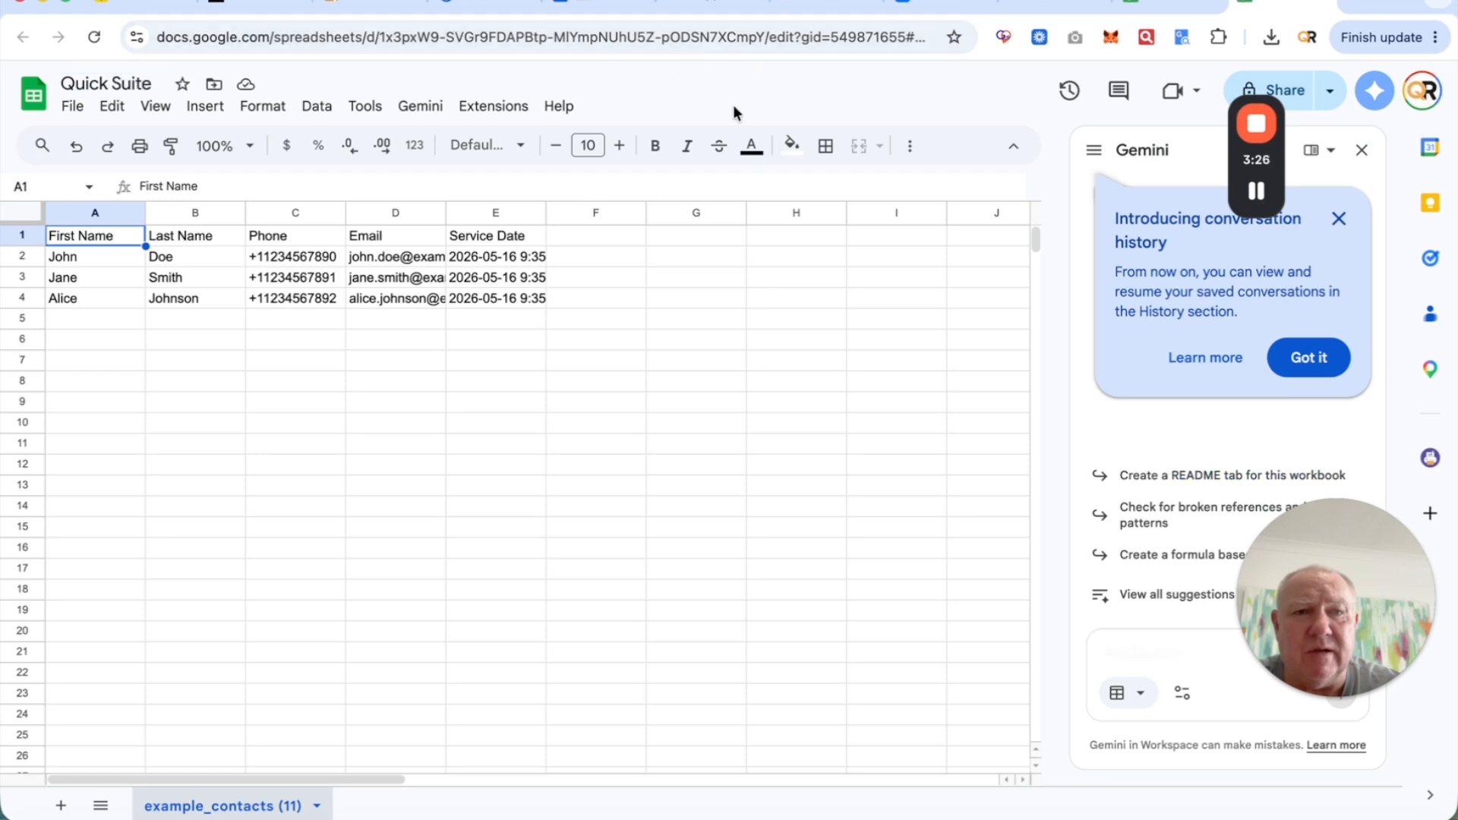
click(480, 113)
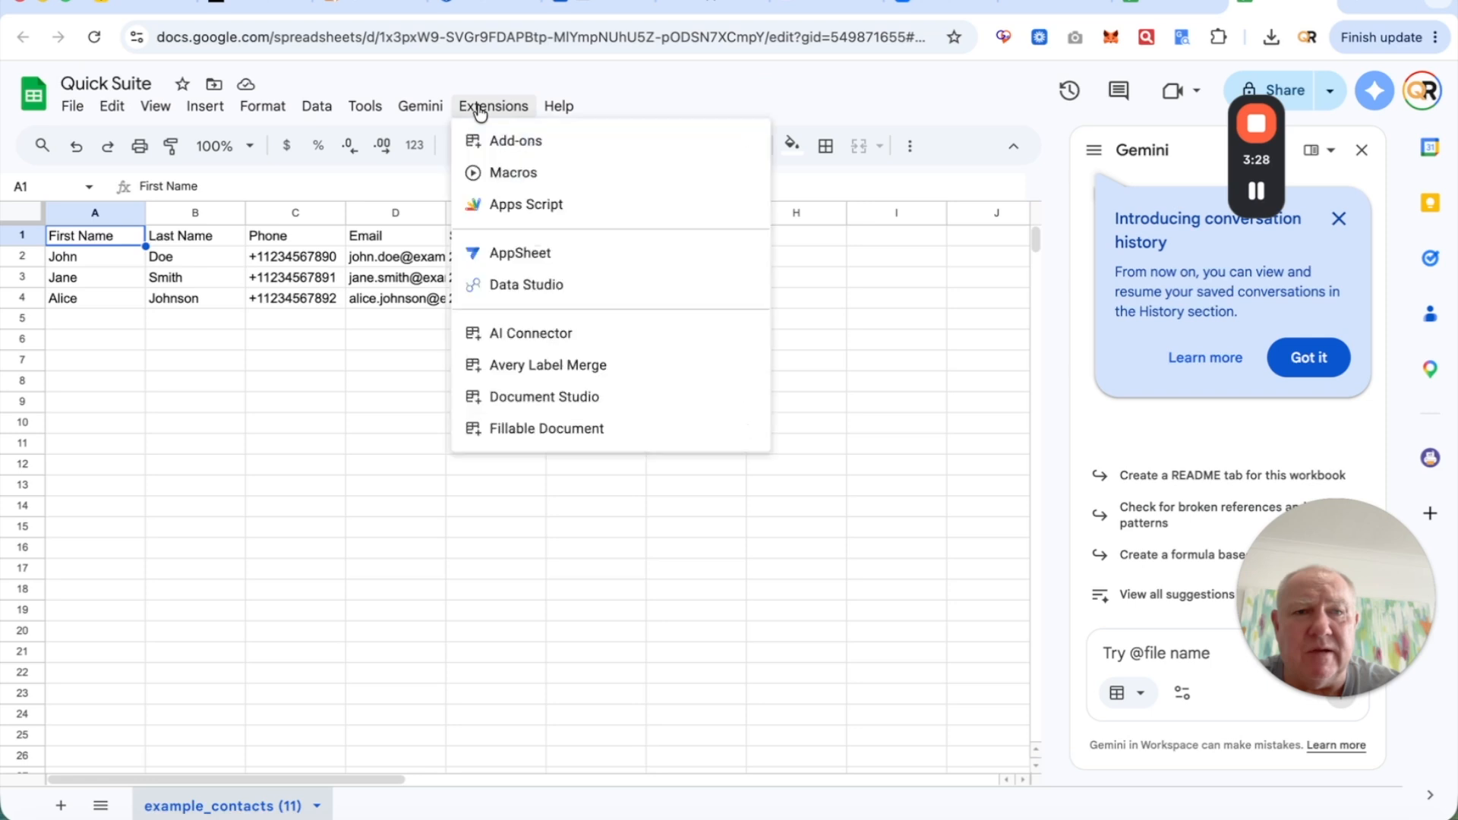
mouse_move(557, 340)
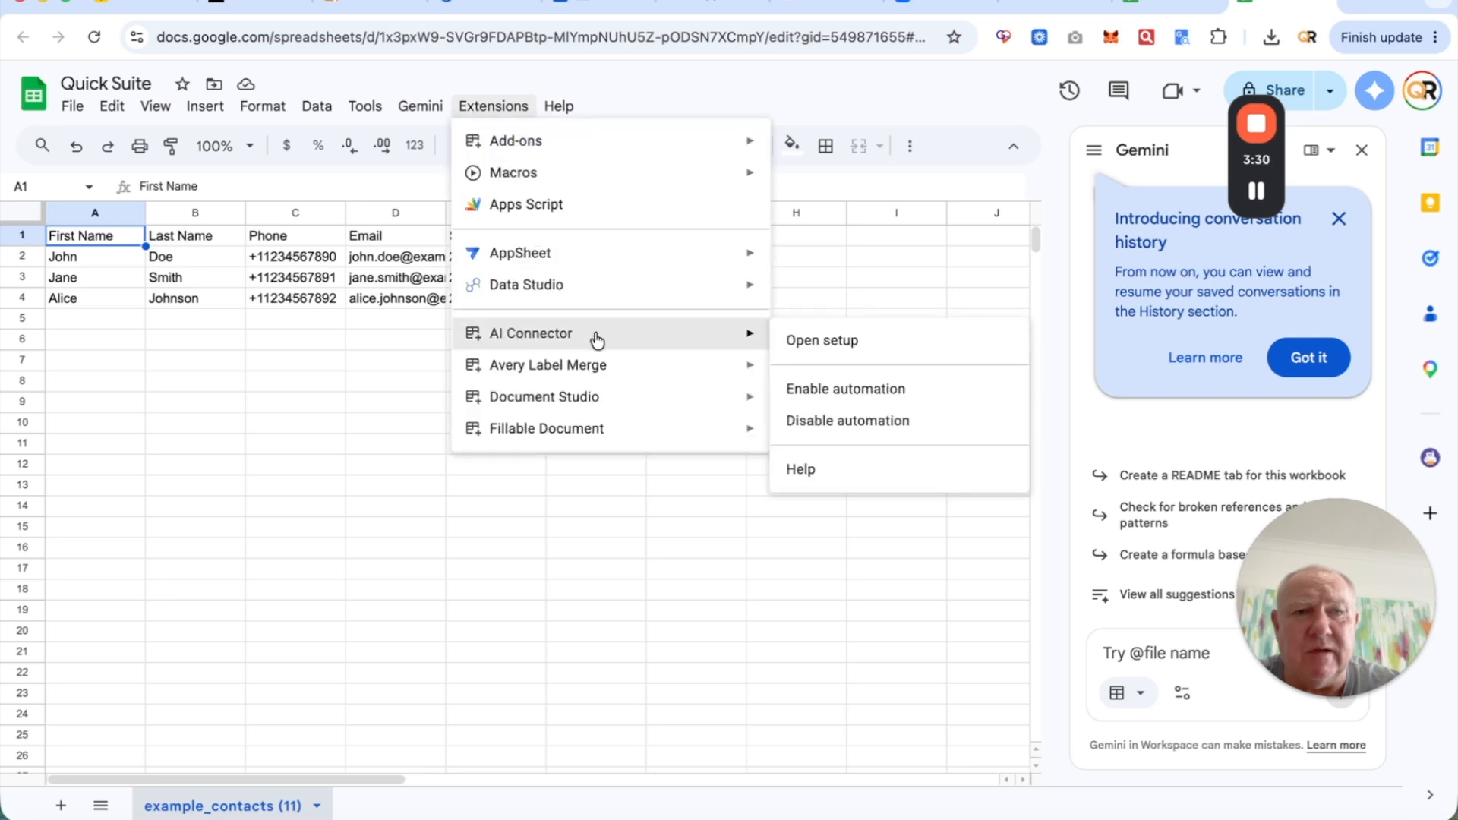
click(859, 355)
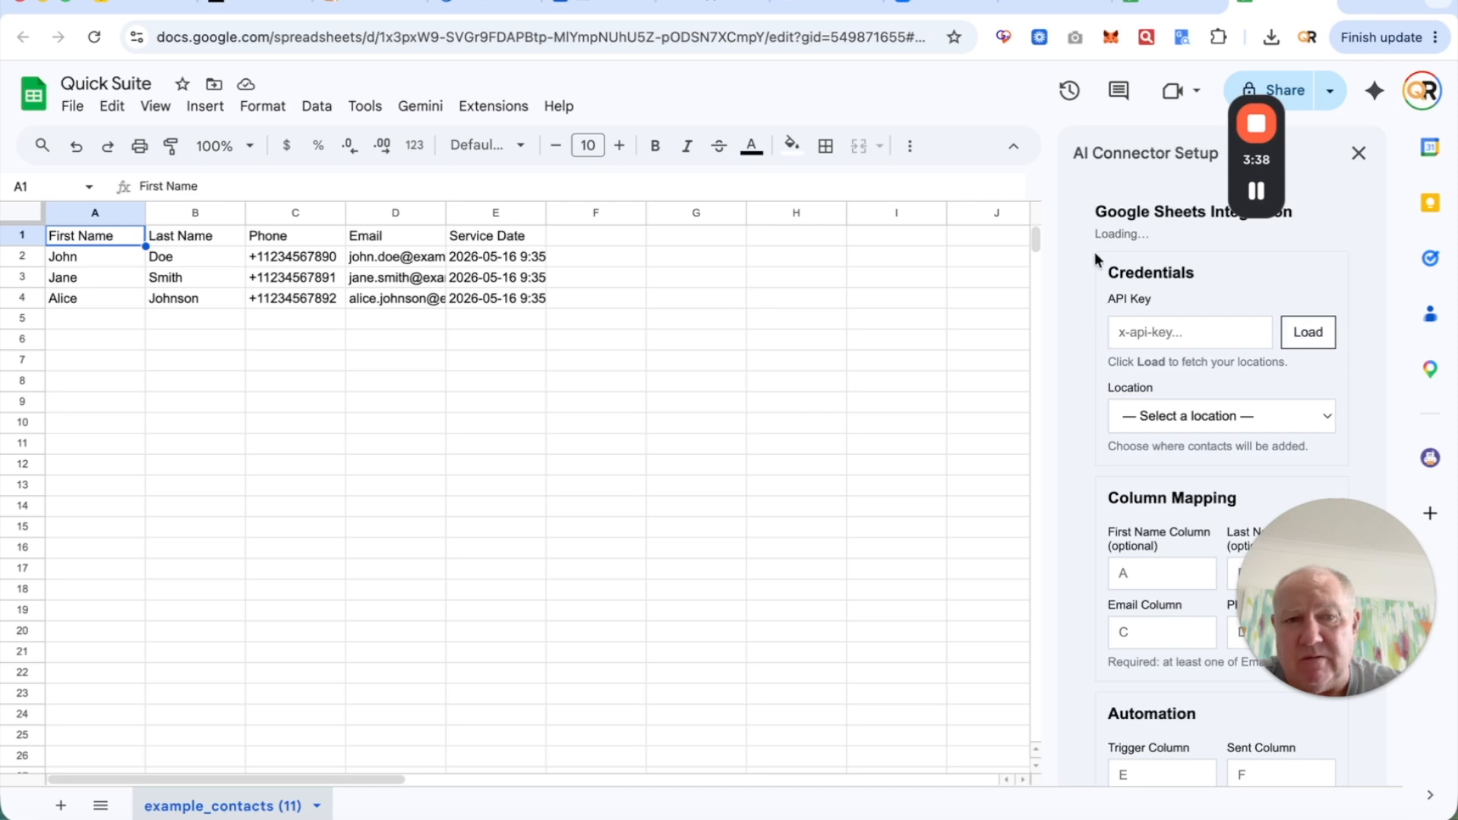
- Switch back to the Quick Suite contacts page in the other browser tab
scroll(1088, 415, down, 1)
scroll(1087, 415, up, 1)
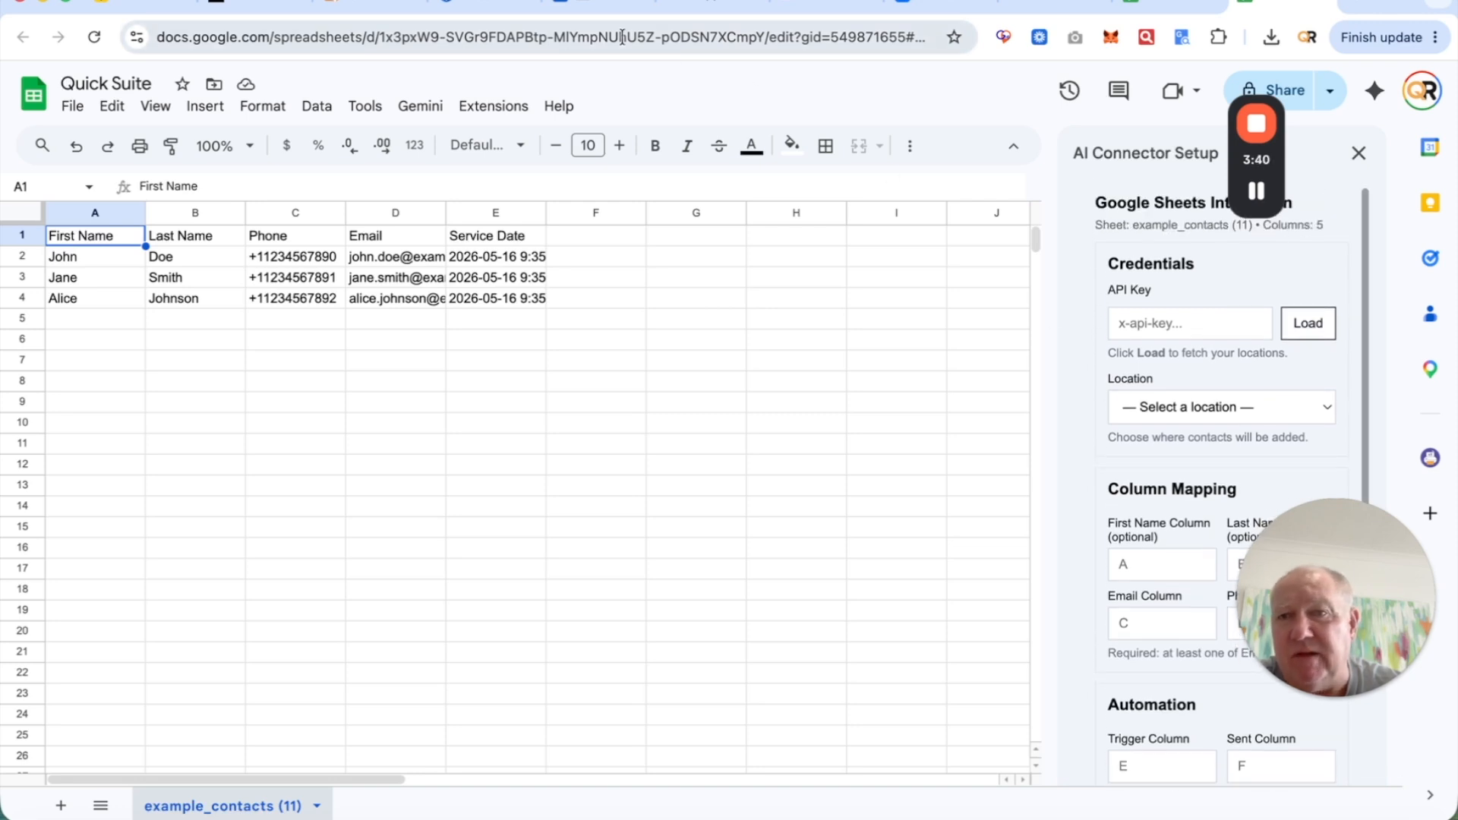
click(349, 5)
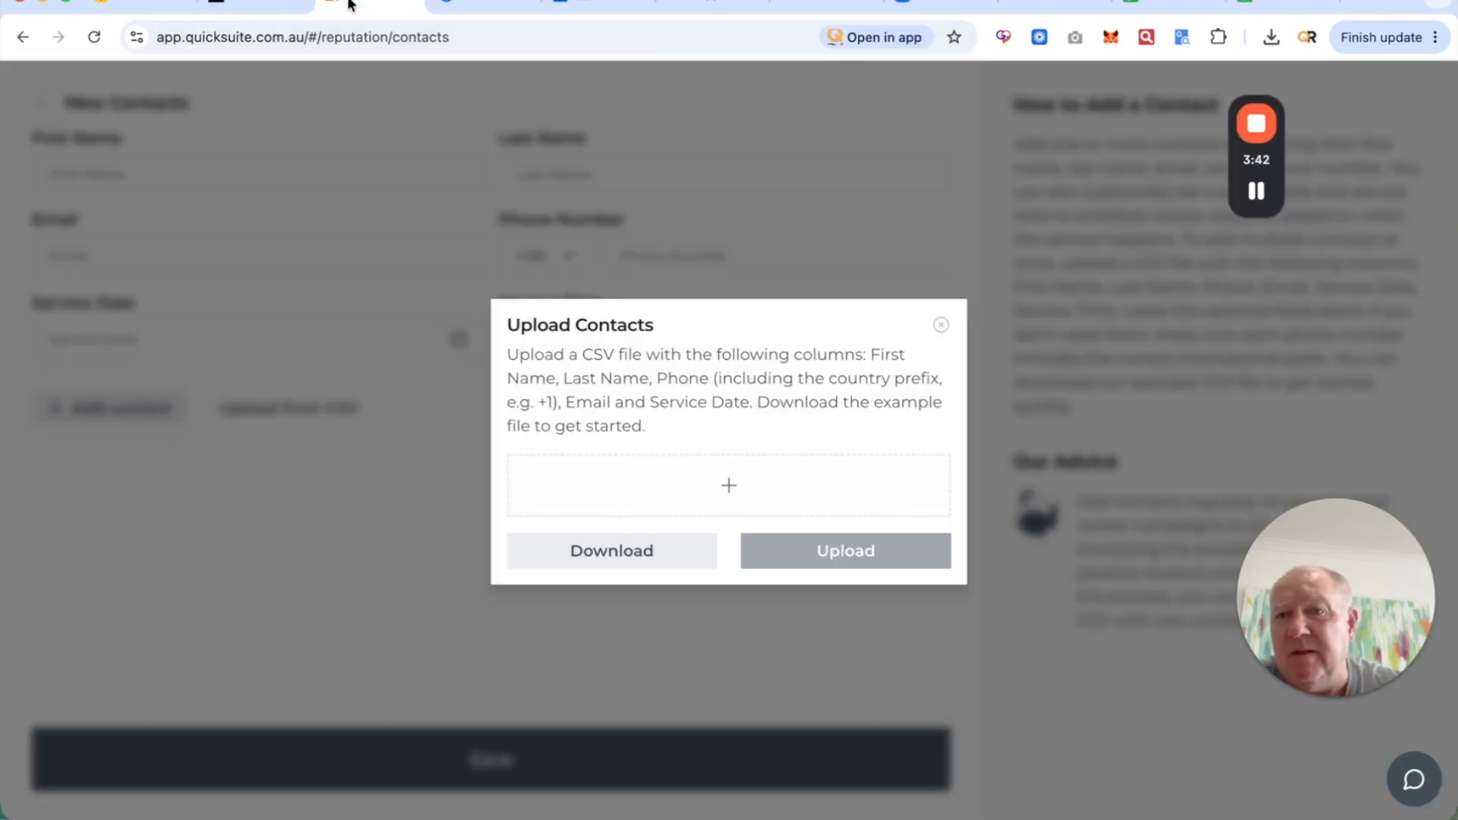
- Close the upload dialog, copy the API key from Settings > Automate, and return to the spreadsheet
click(941, 325)
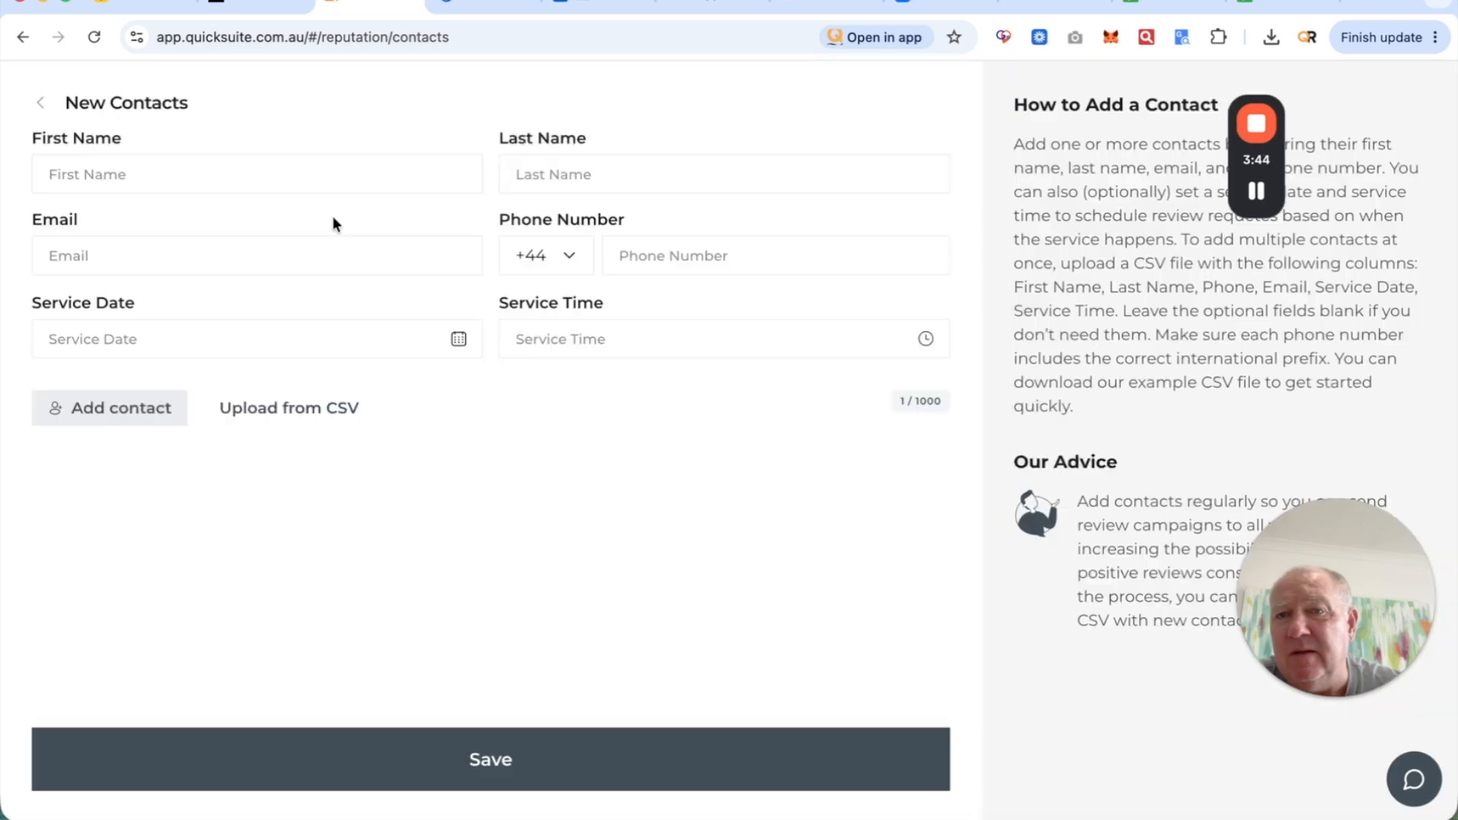
click(45, 104)
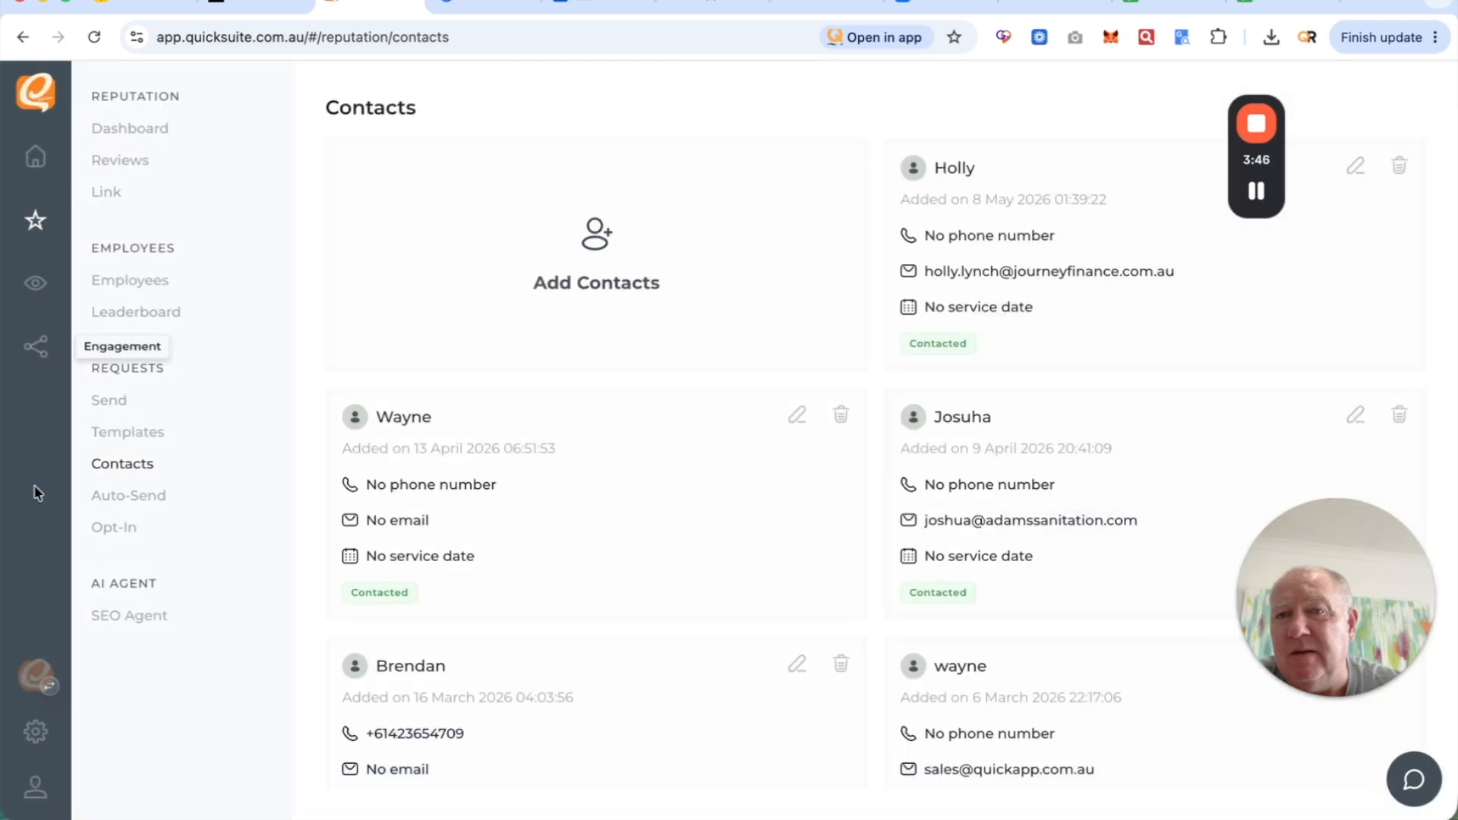
click(36, 731)
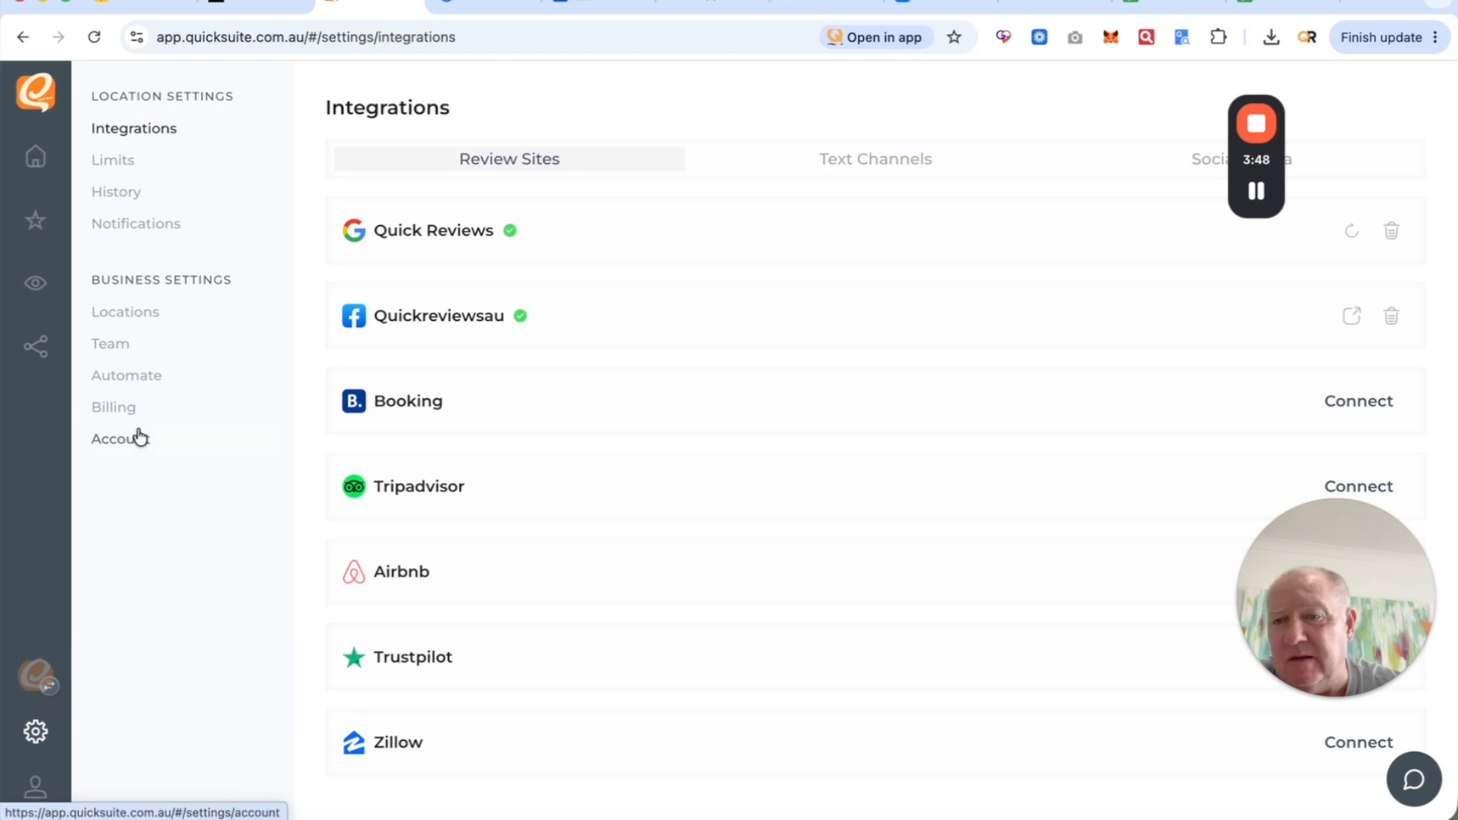
click(138, 372)
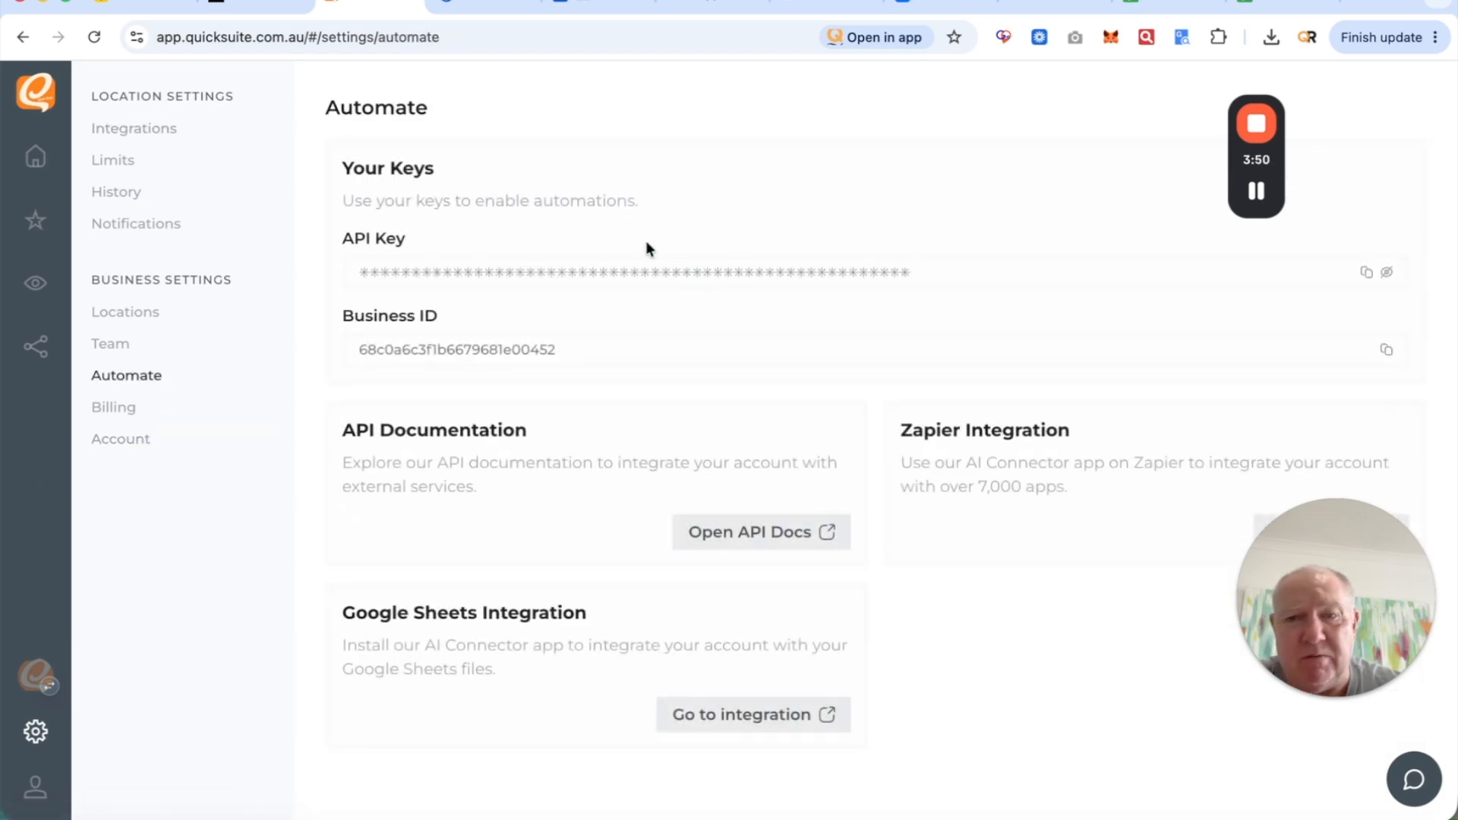
click(1366, 273)
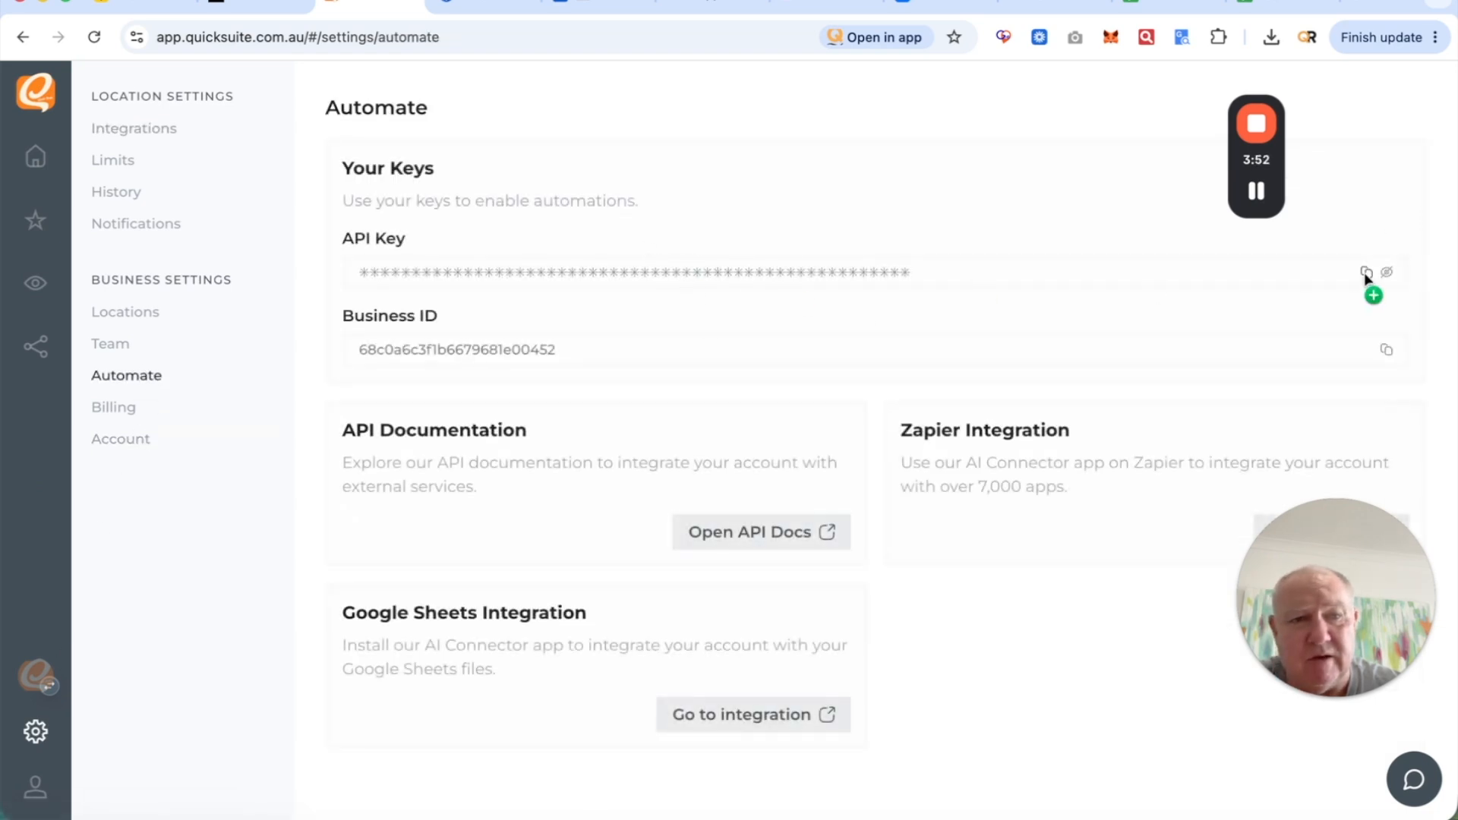
click(1257, 6)
- Paste the copied API key into the AI Connector API Key field and load it
click(1173, 314)
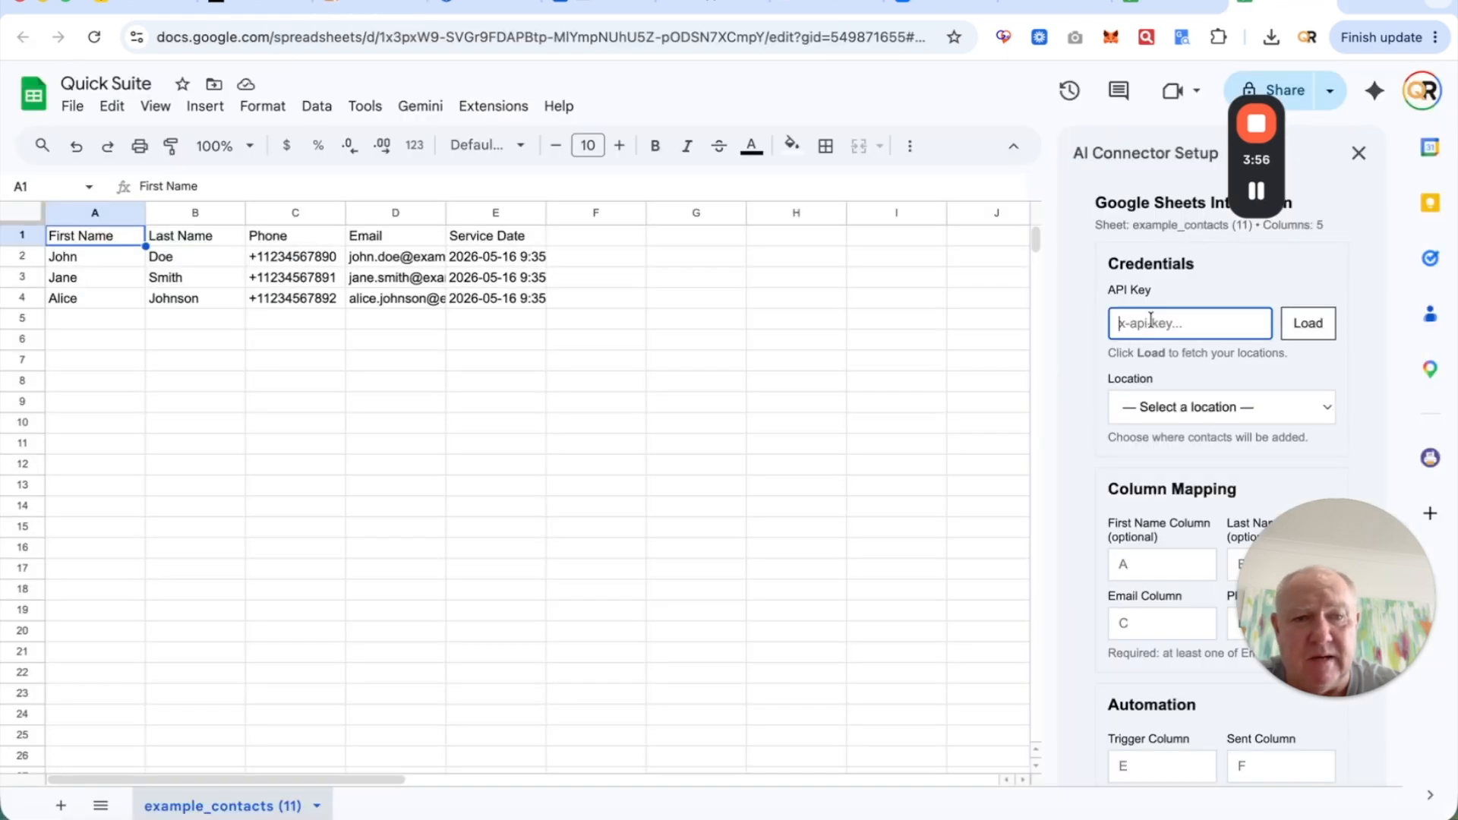
key(super+v)
click(1307, 323)
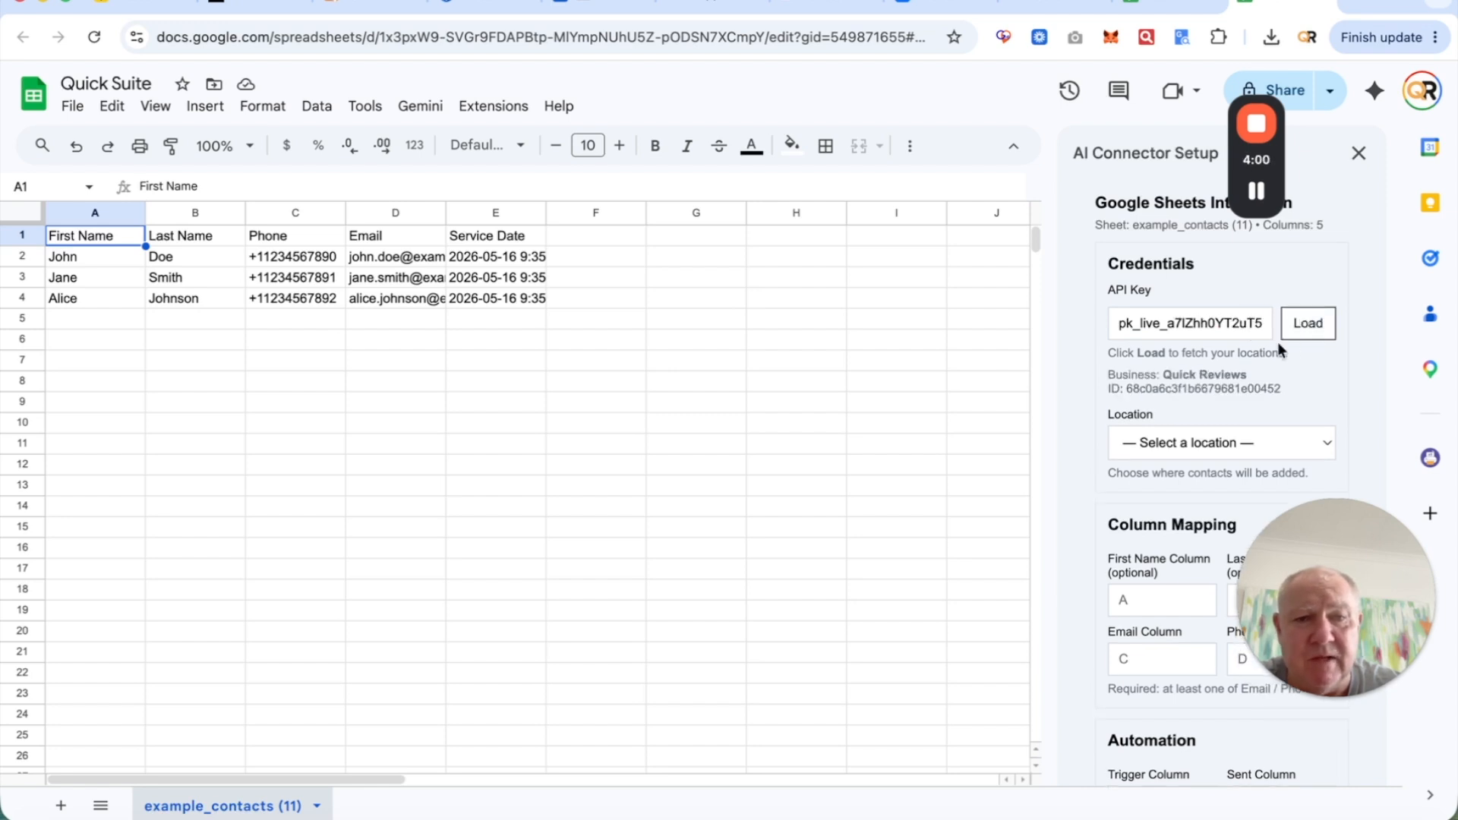
- Choose Quick Suite as the contact location, then scroll to the mapping and automation settings
click(1221, 430)
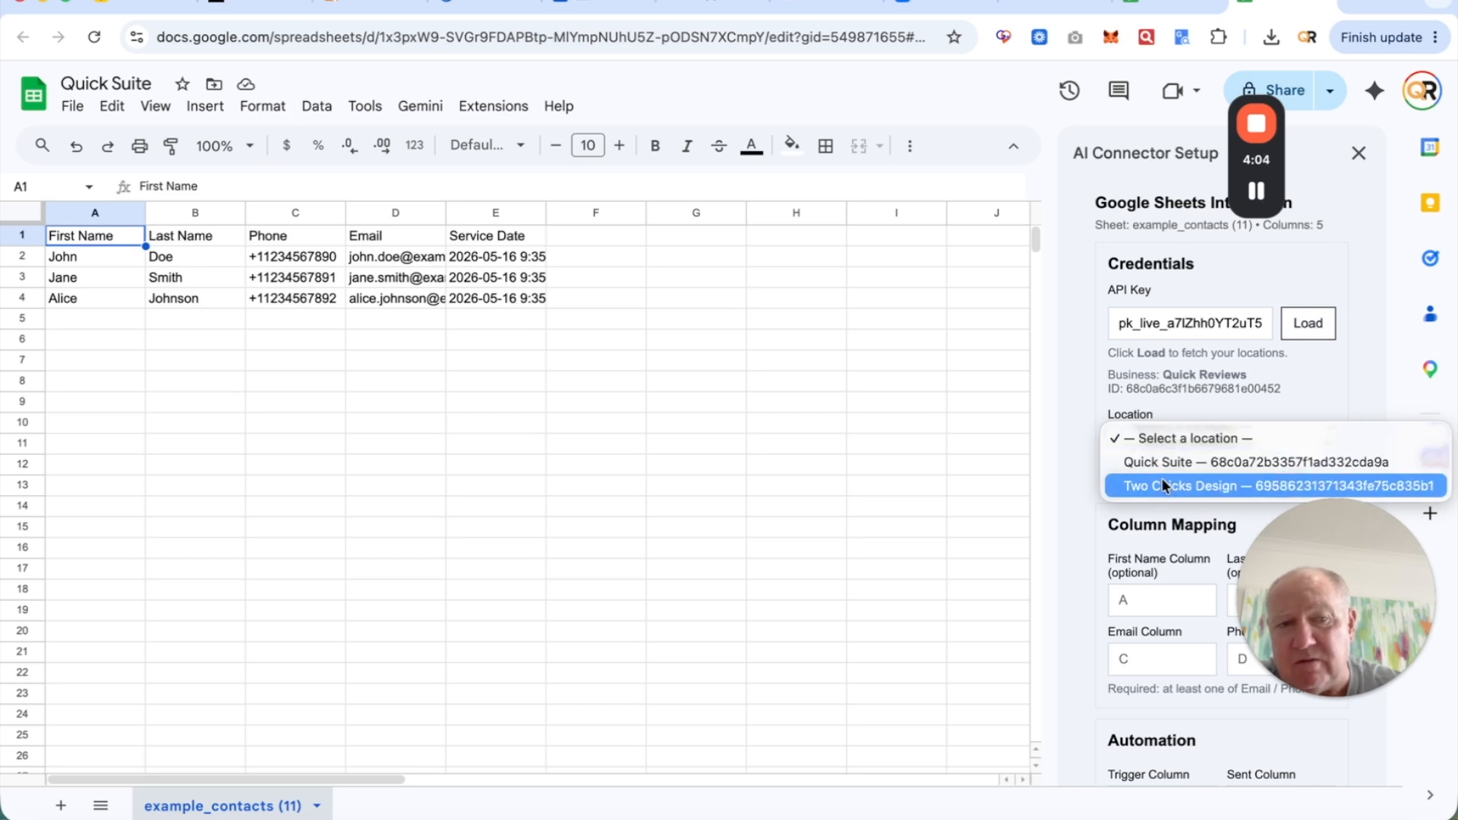
click(1180, 463)
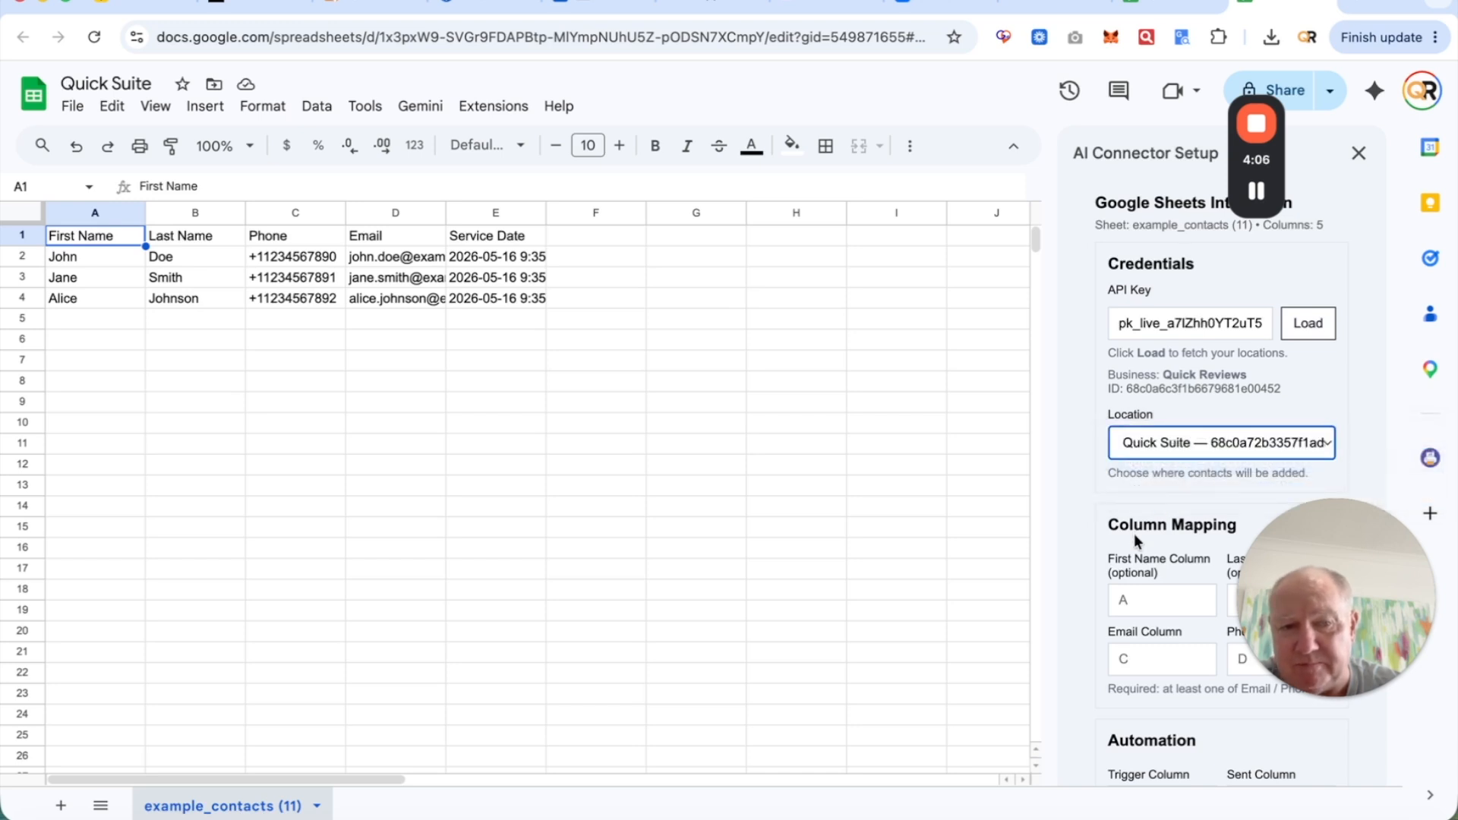
scroll(1136, 521, down, 3)
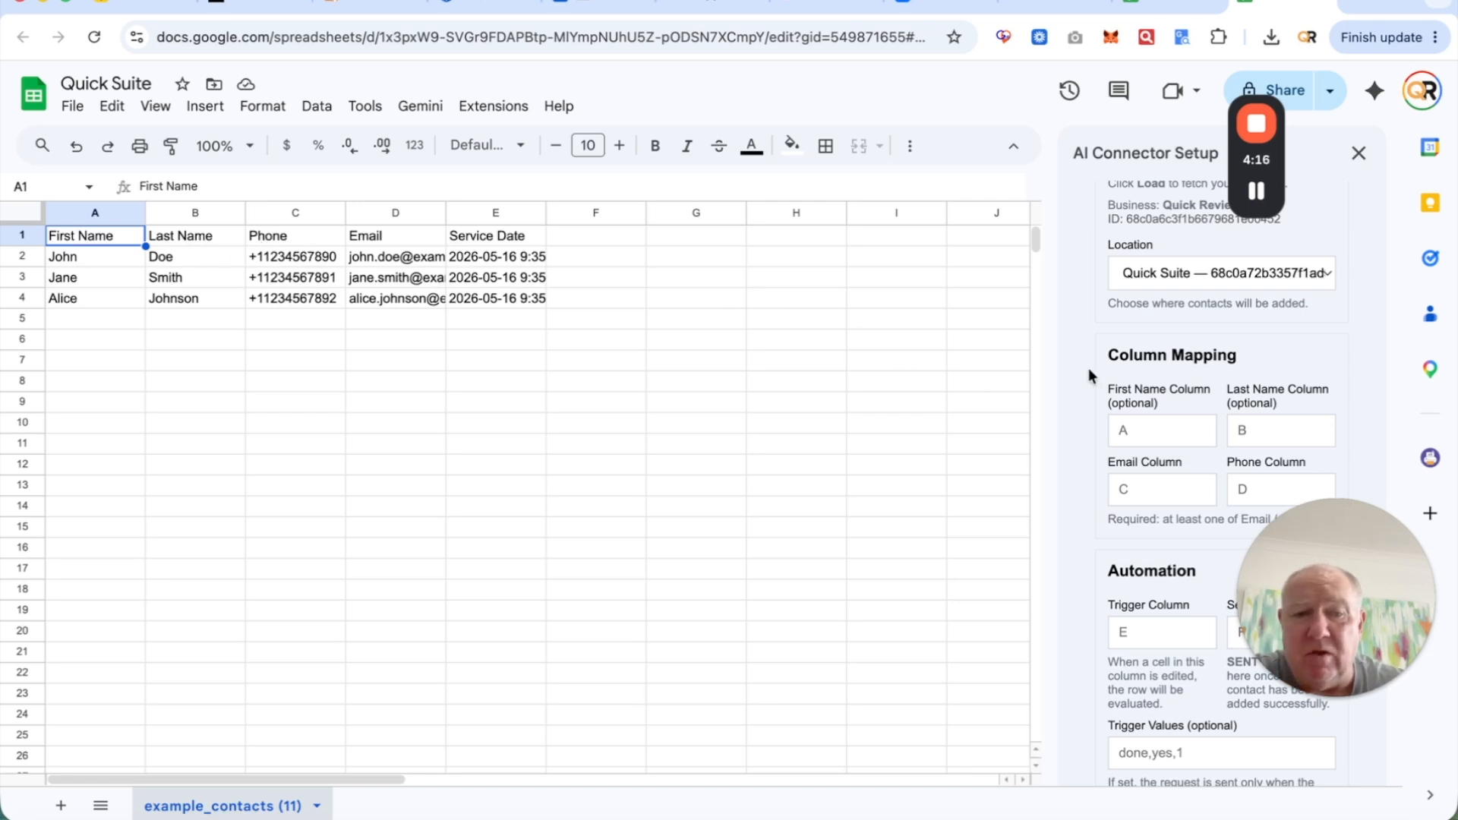
scroll(1075, 377, down, 2)
scroll(1075, 377, down, 1)
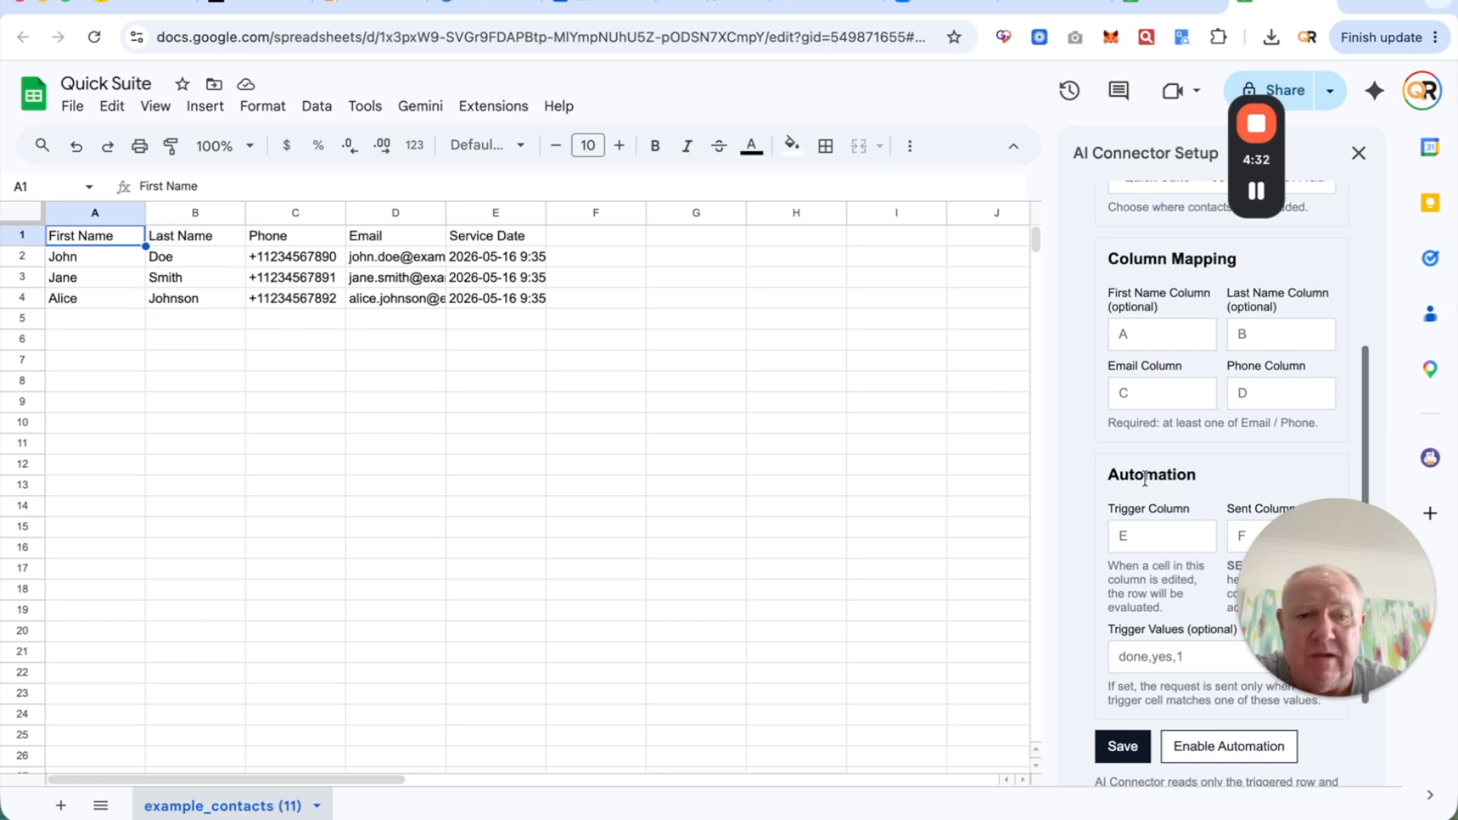
scroll(1158, 433, down, 2)
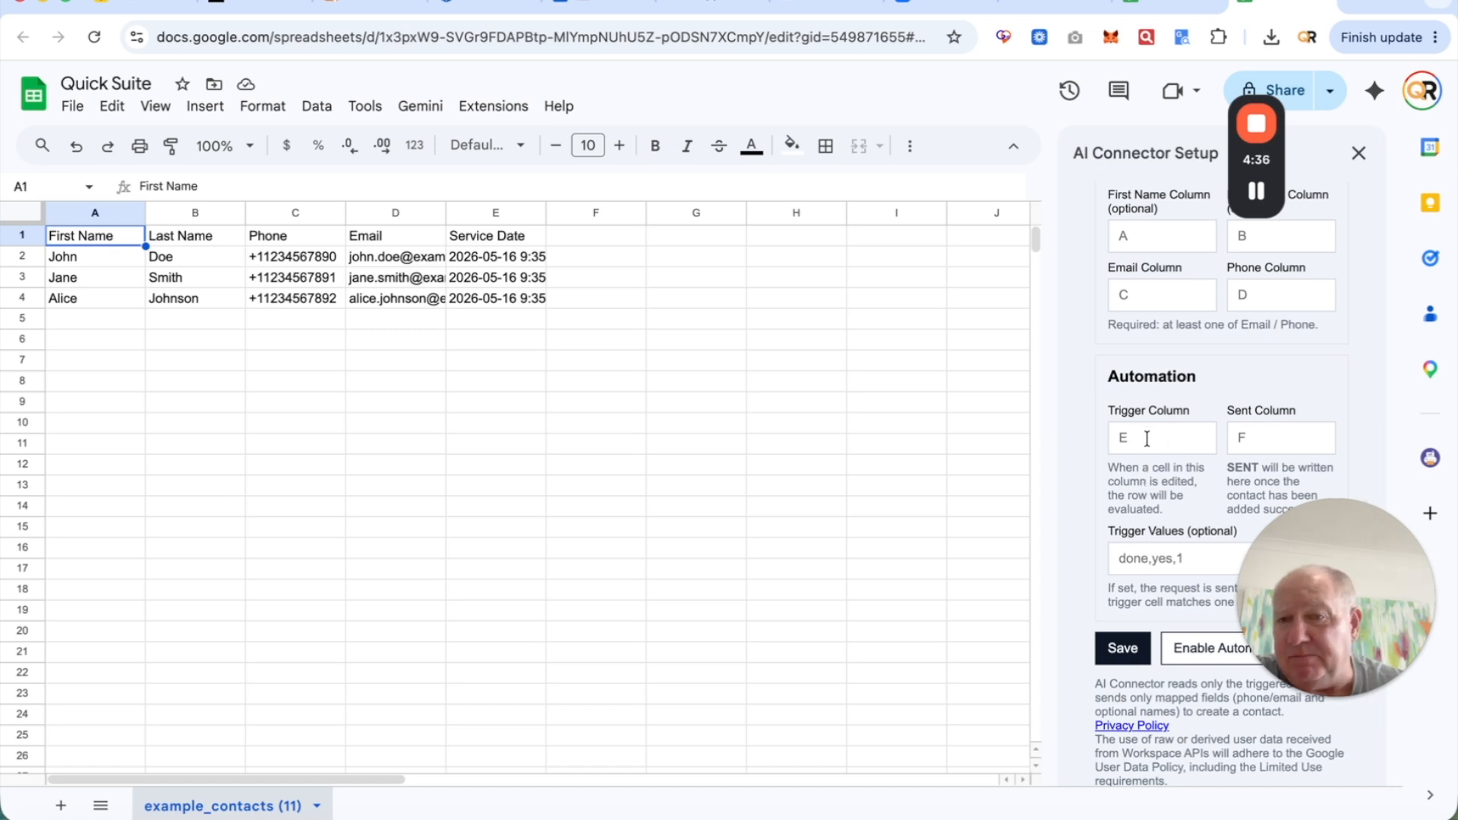
- Set the AI Connector trigger column to uppercase D
click(1147, 439)
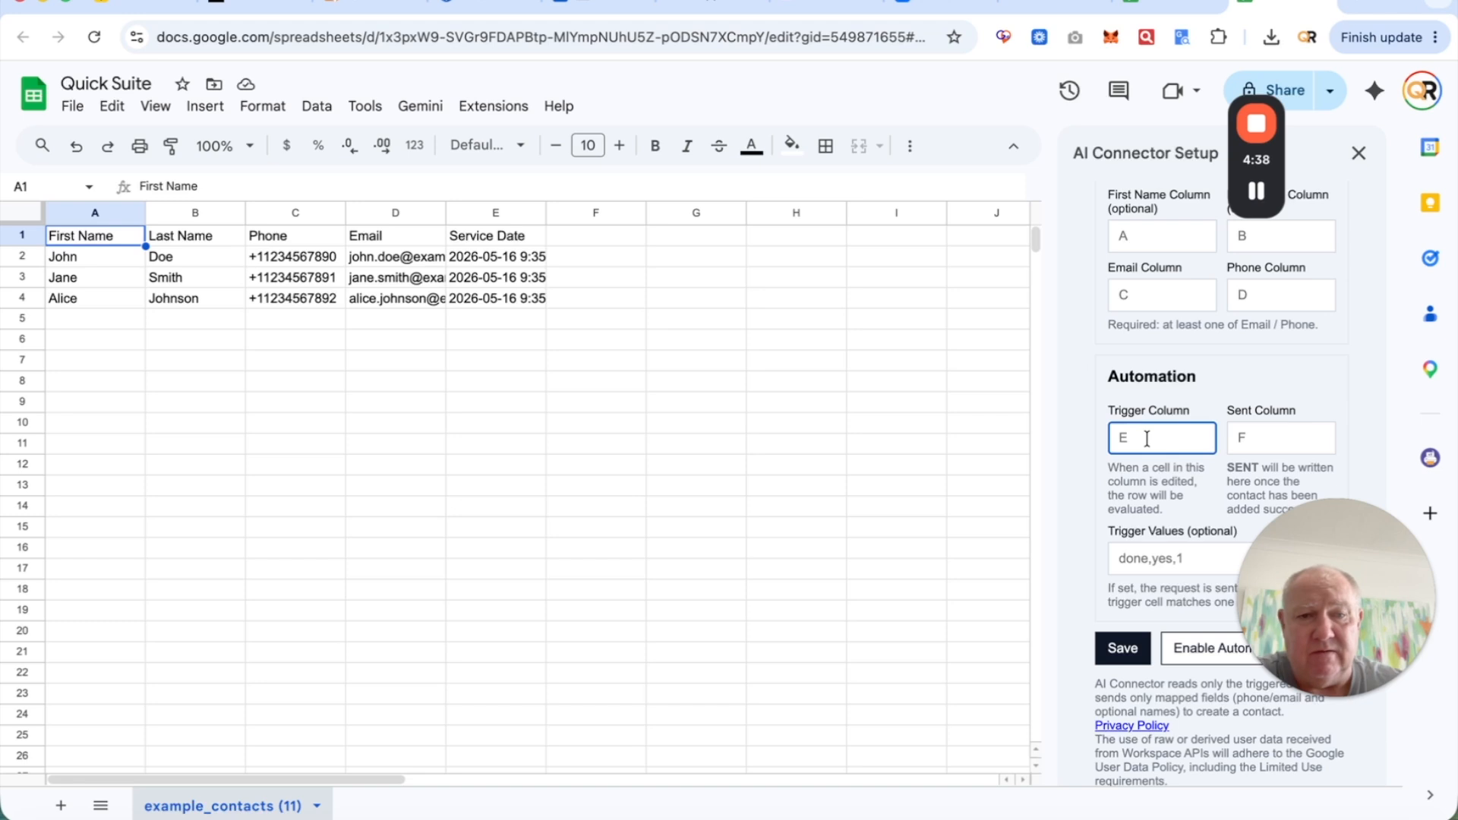
text(d)
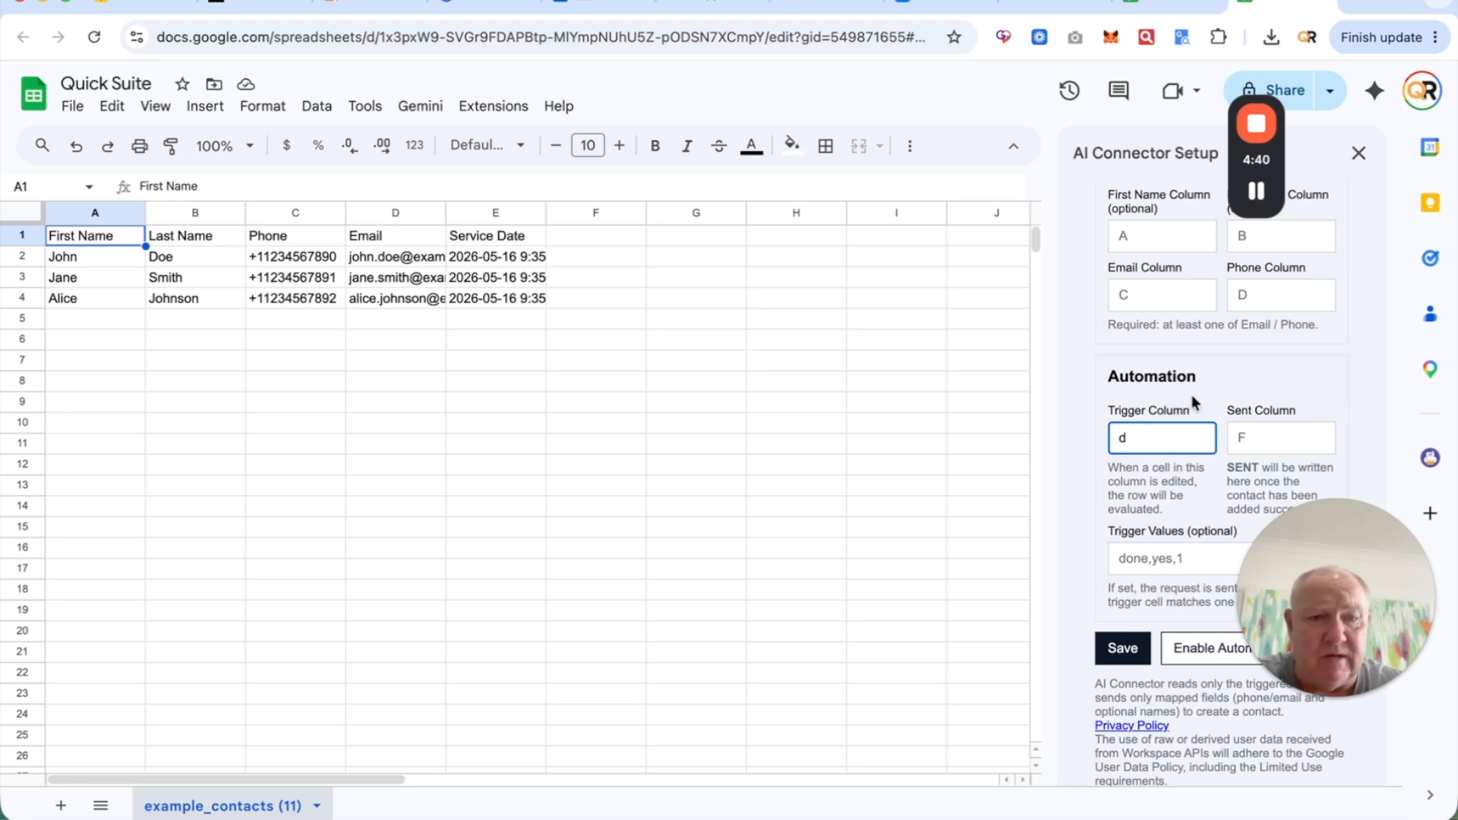
key(BackSpace)
text(D)
click(1242, 386)
scroll(1185, 456, down, 1)
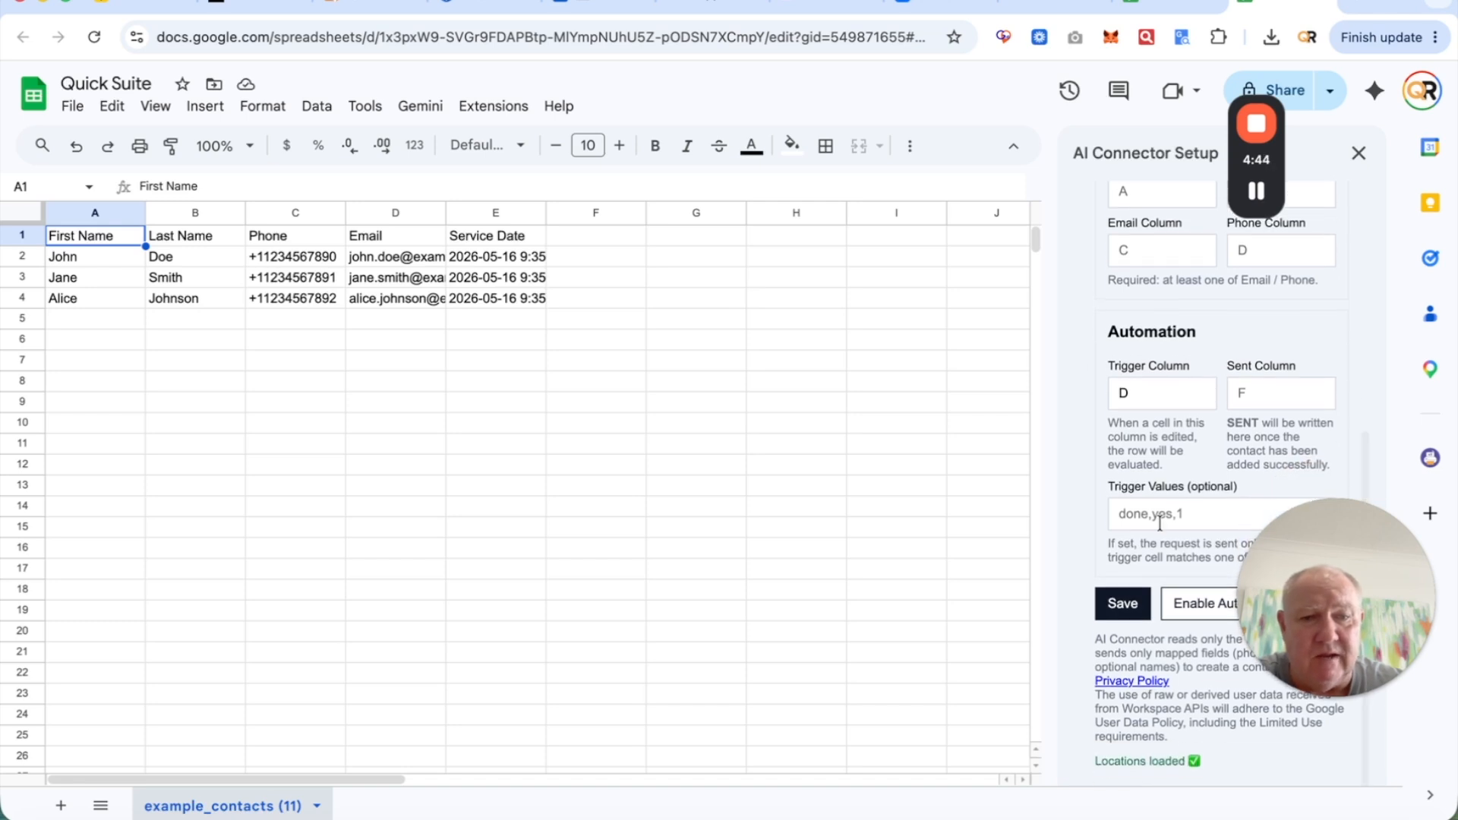
- Save the connector settings and enable the automation, confirming the prompt
click(1116, 605)
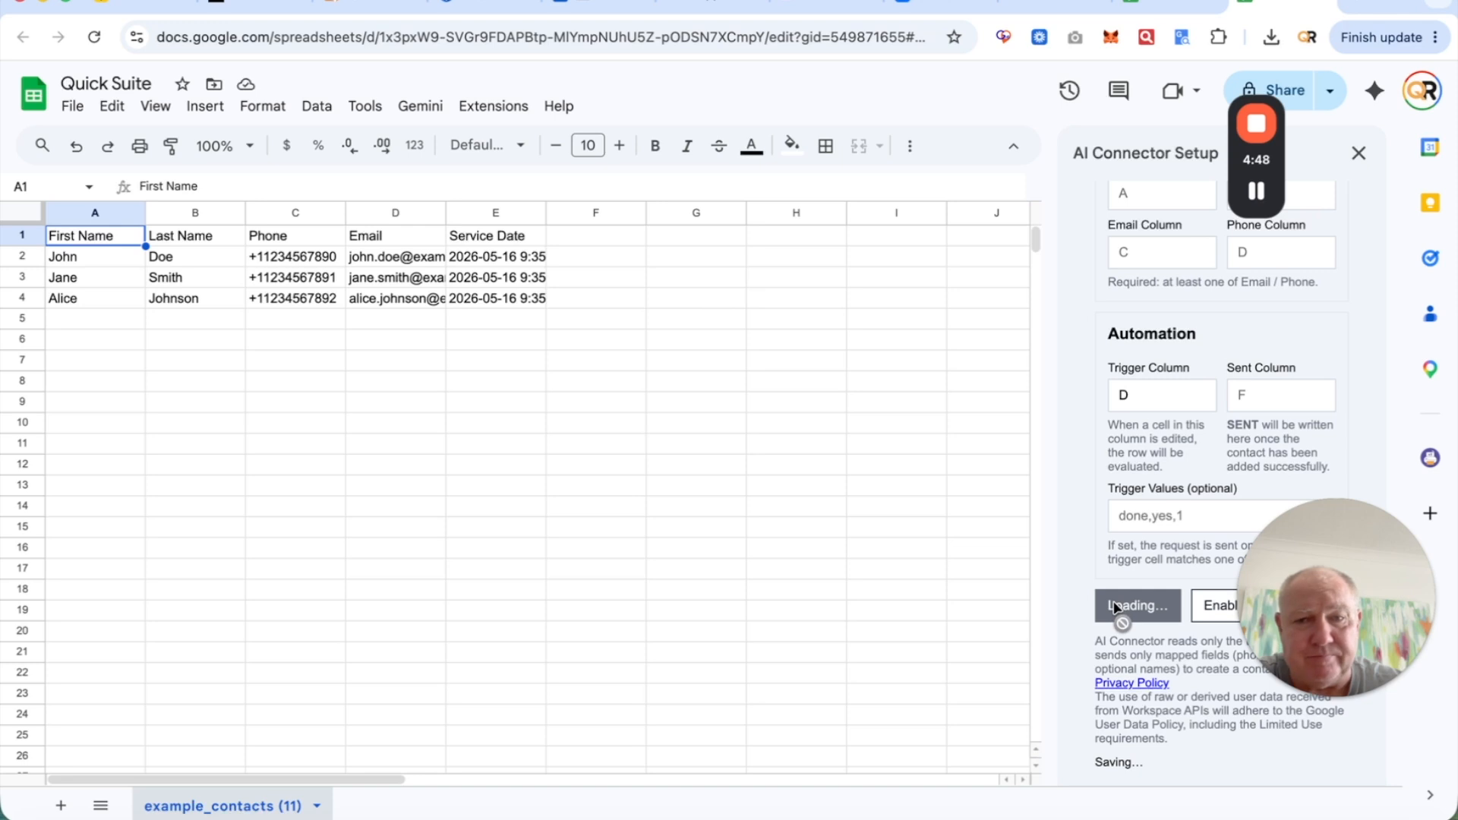
click(1196, 607)
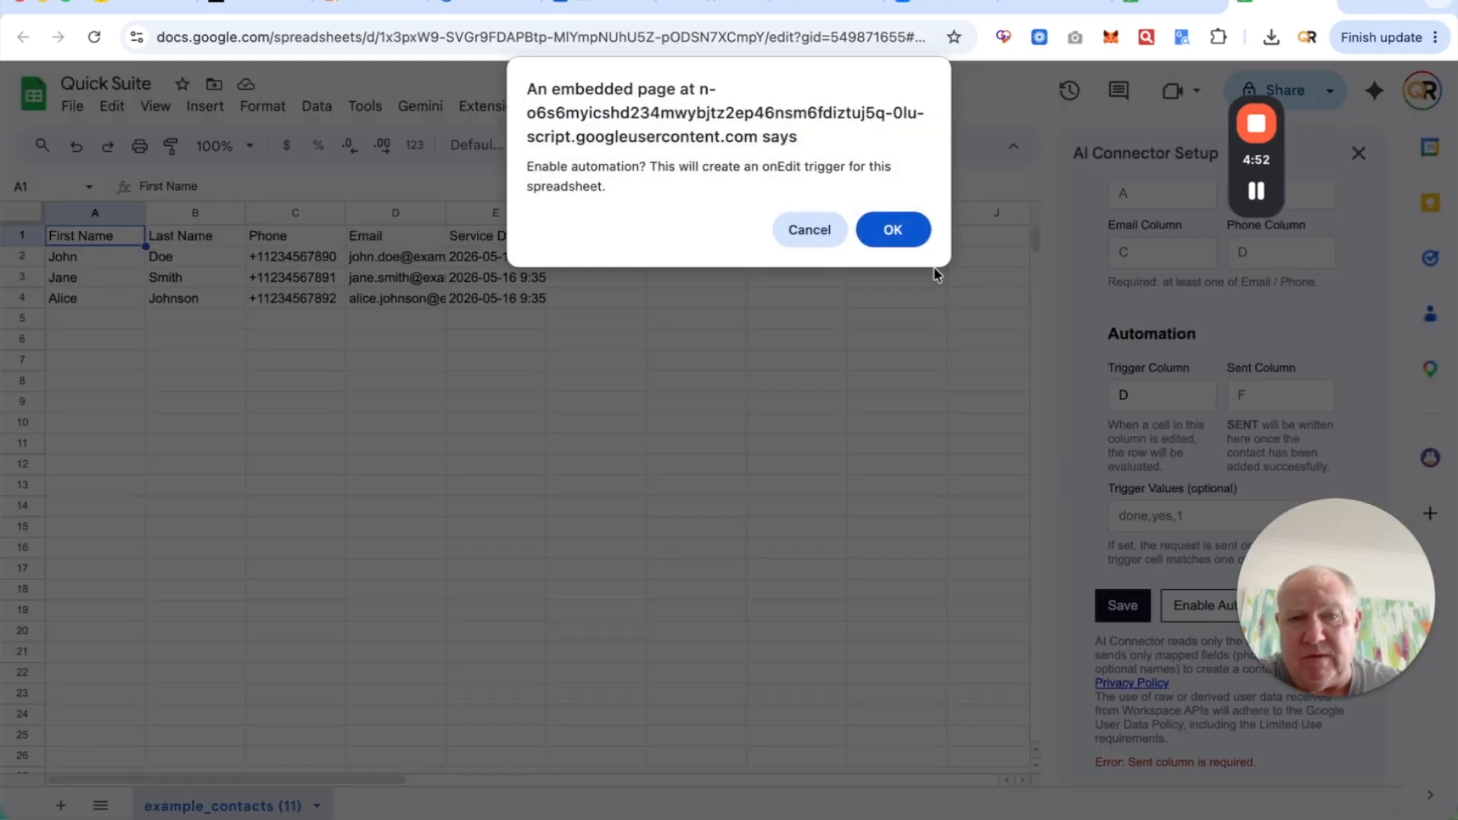
click(913, 226)
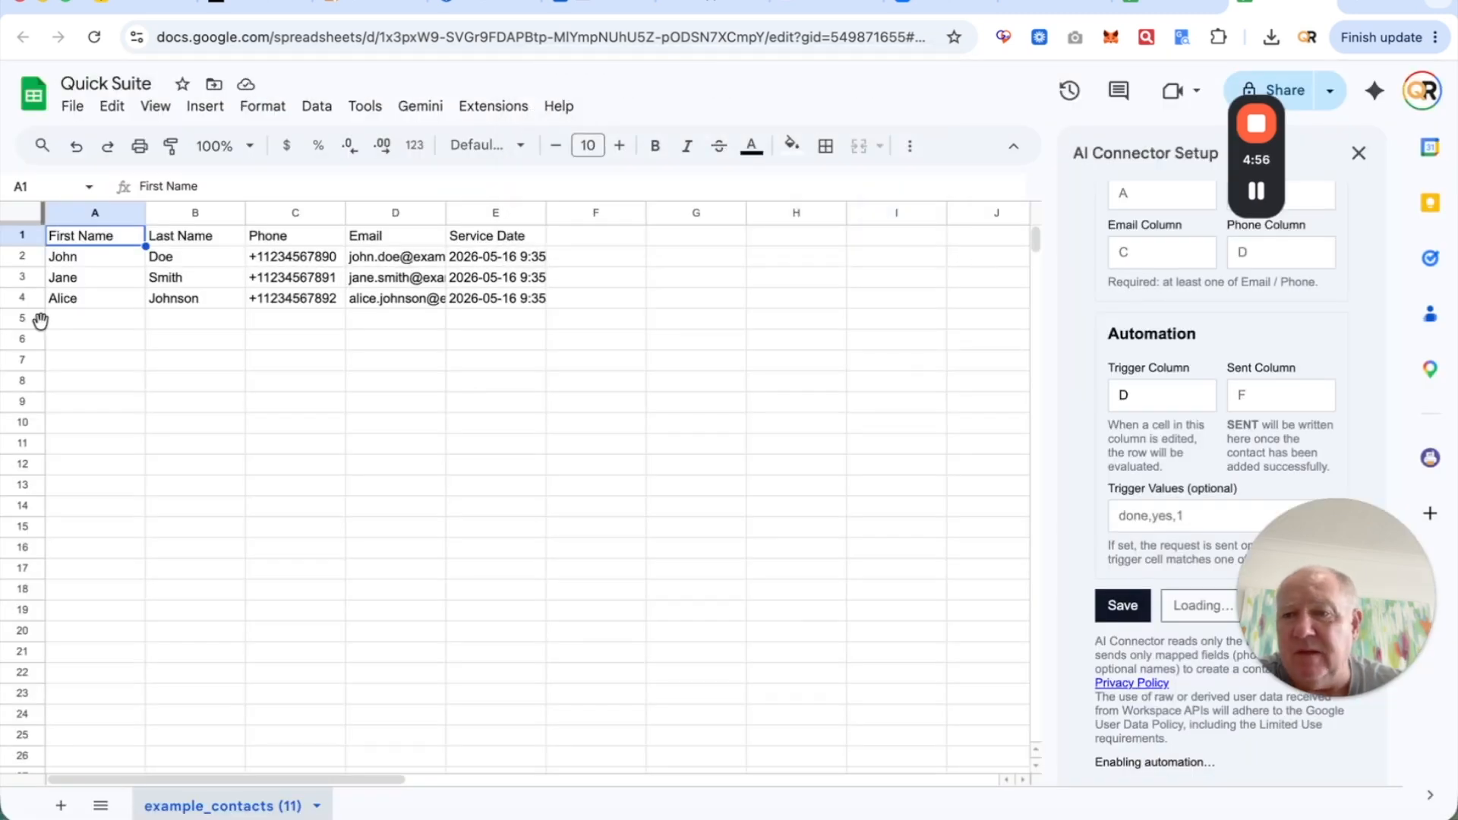
click(94, 324)
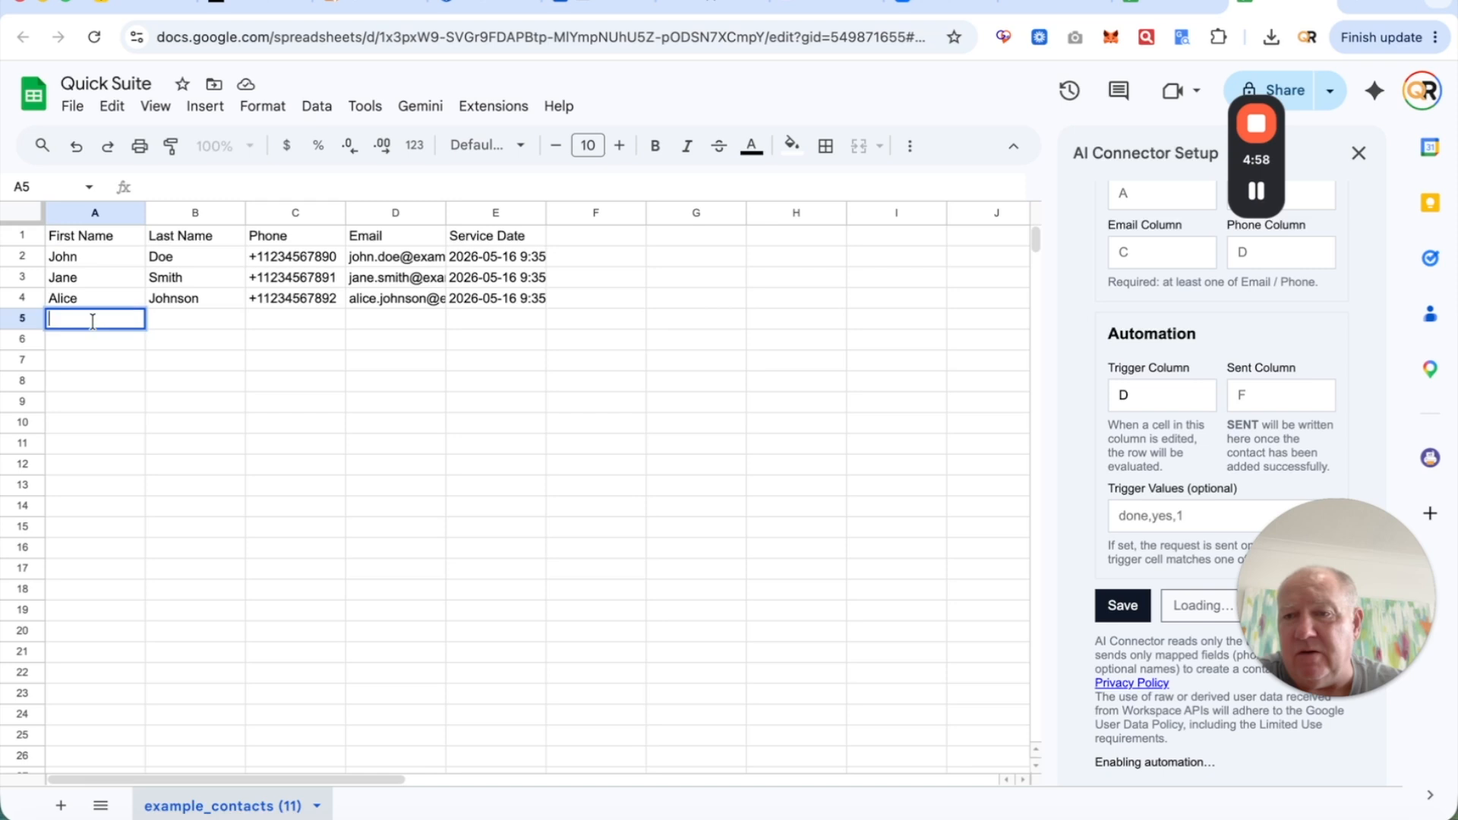
- Enter a new contact's first name, last name and e-mail in row 5, then widen column D
key(Tab)
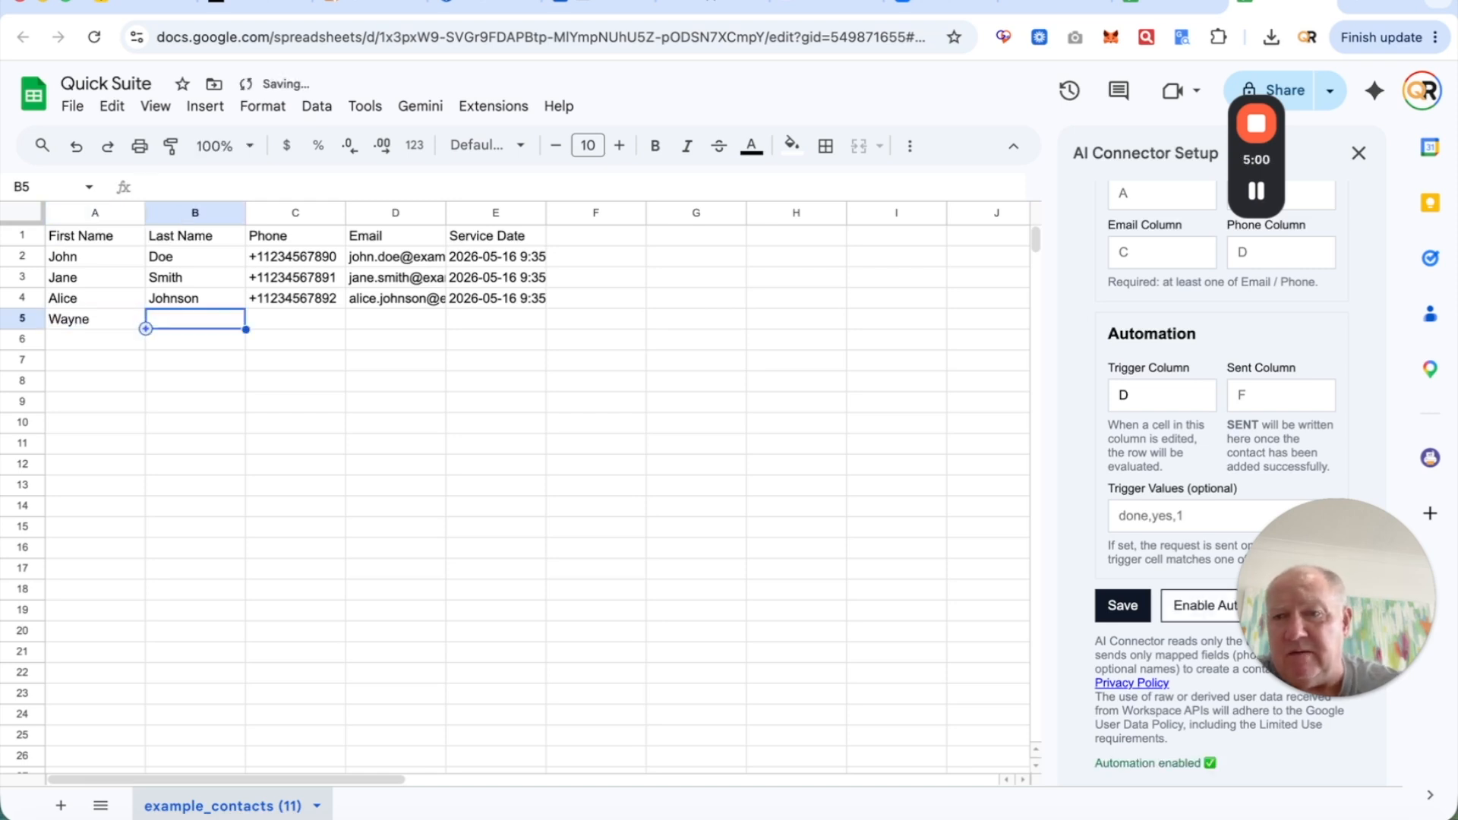
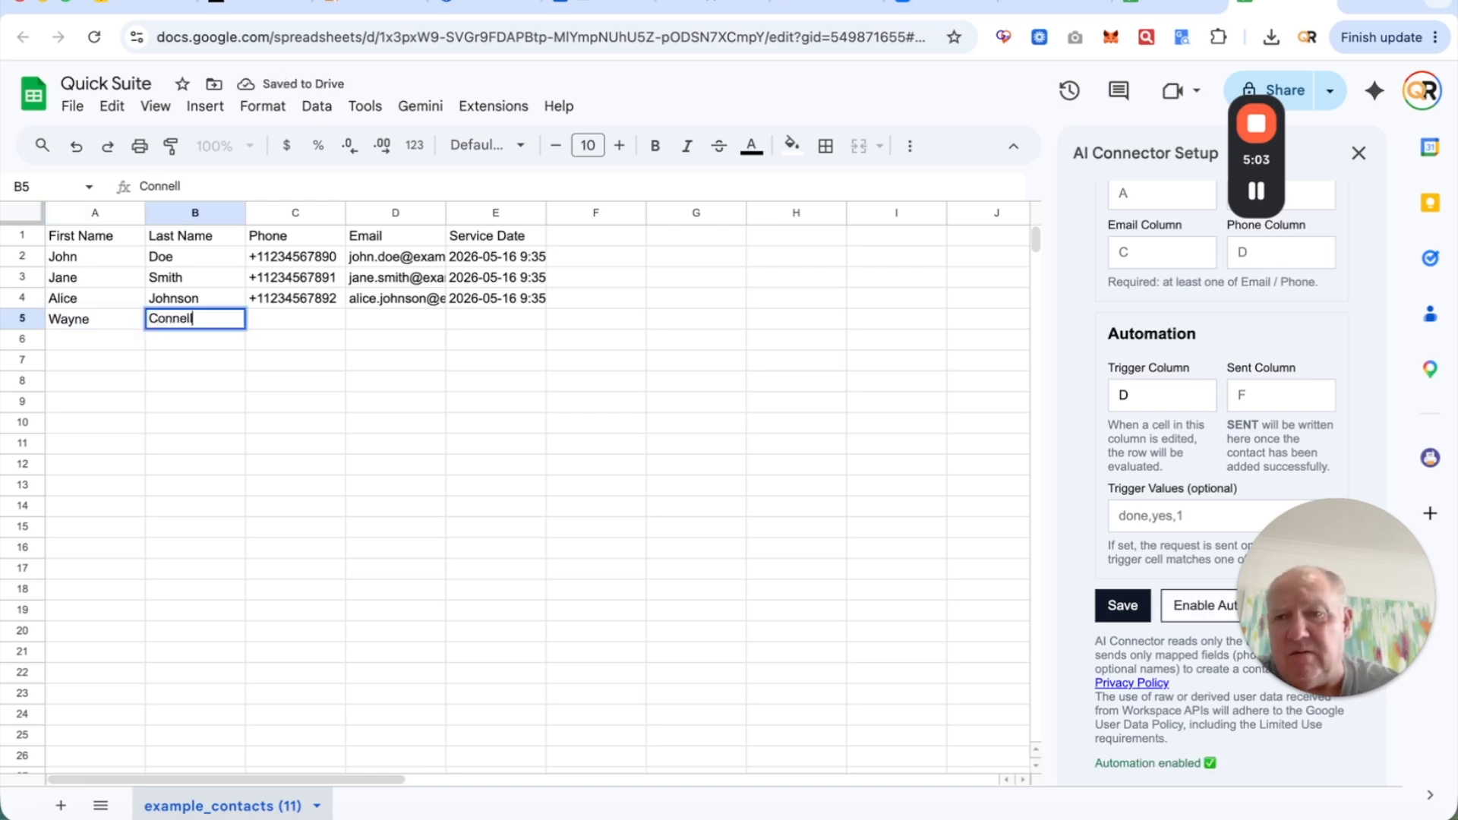
key(Tab)
key(Tab)
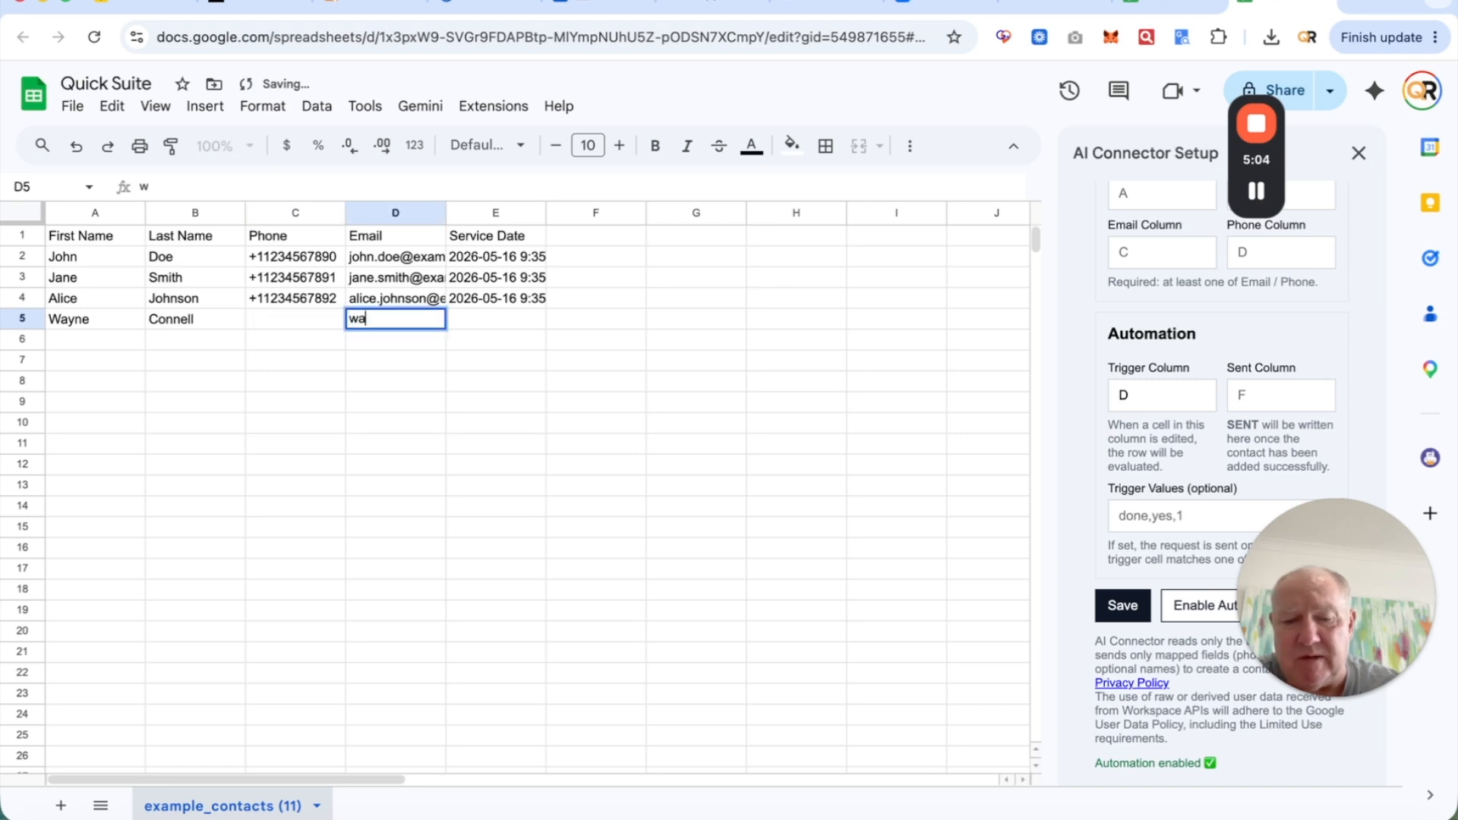
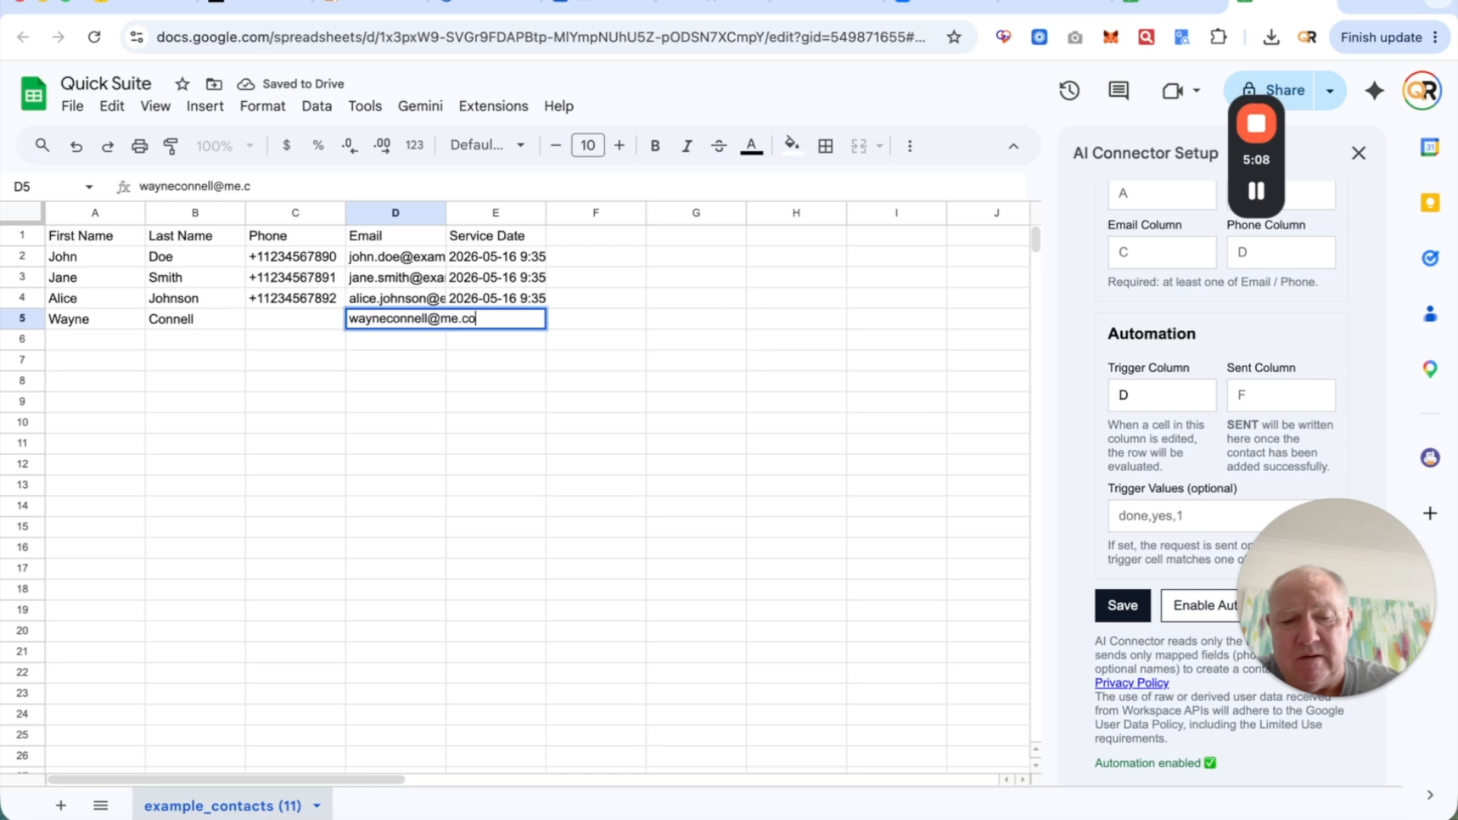
key(Return)
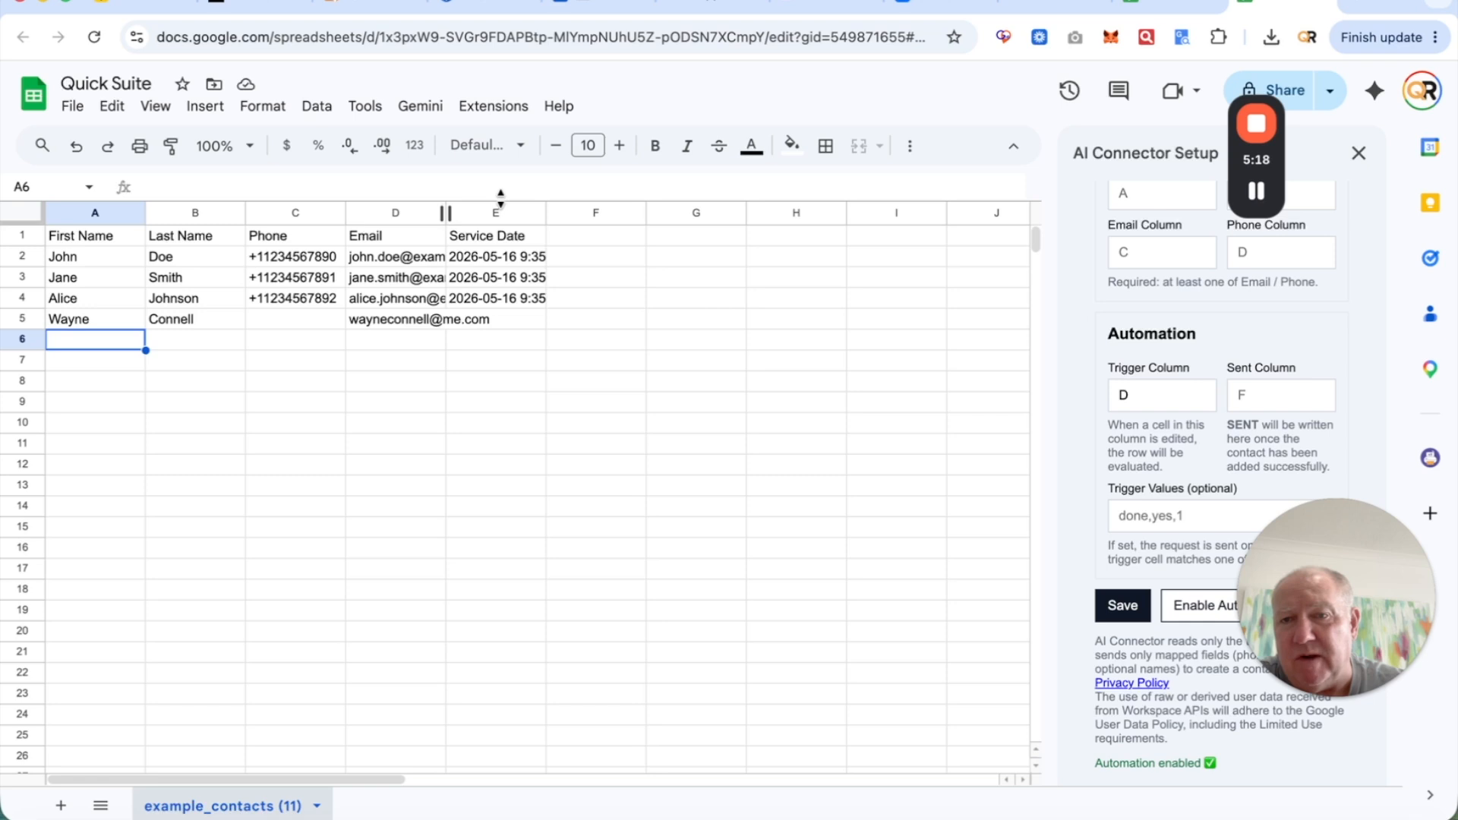
drag(444, 214, 510, 214)
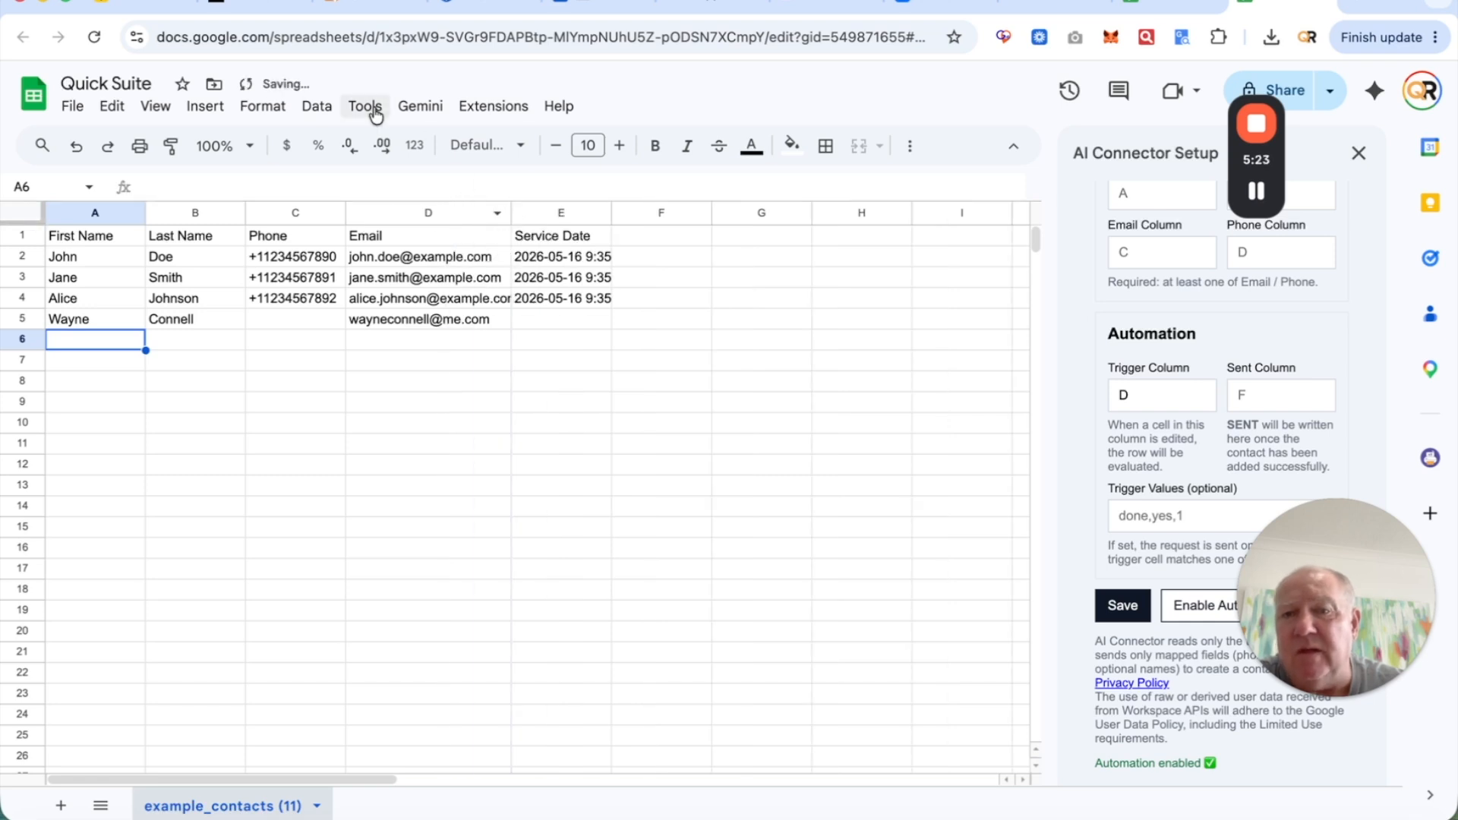
click(344, 4)
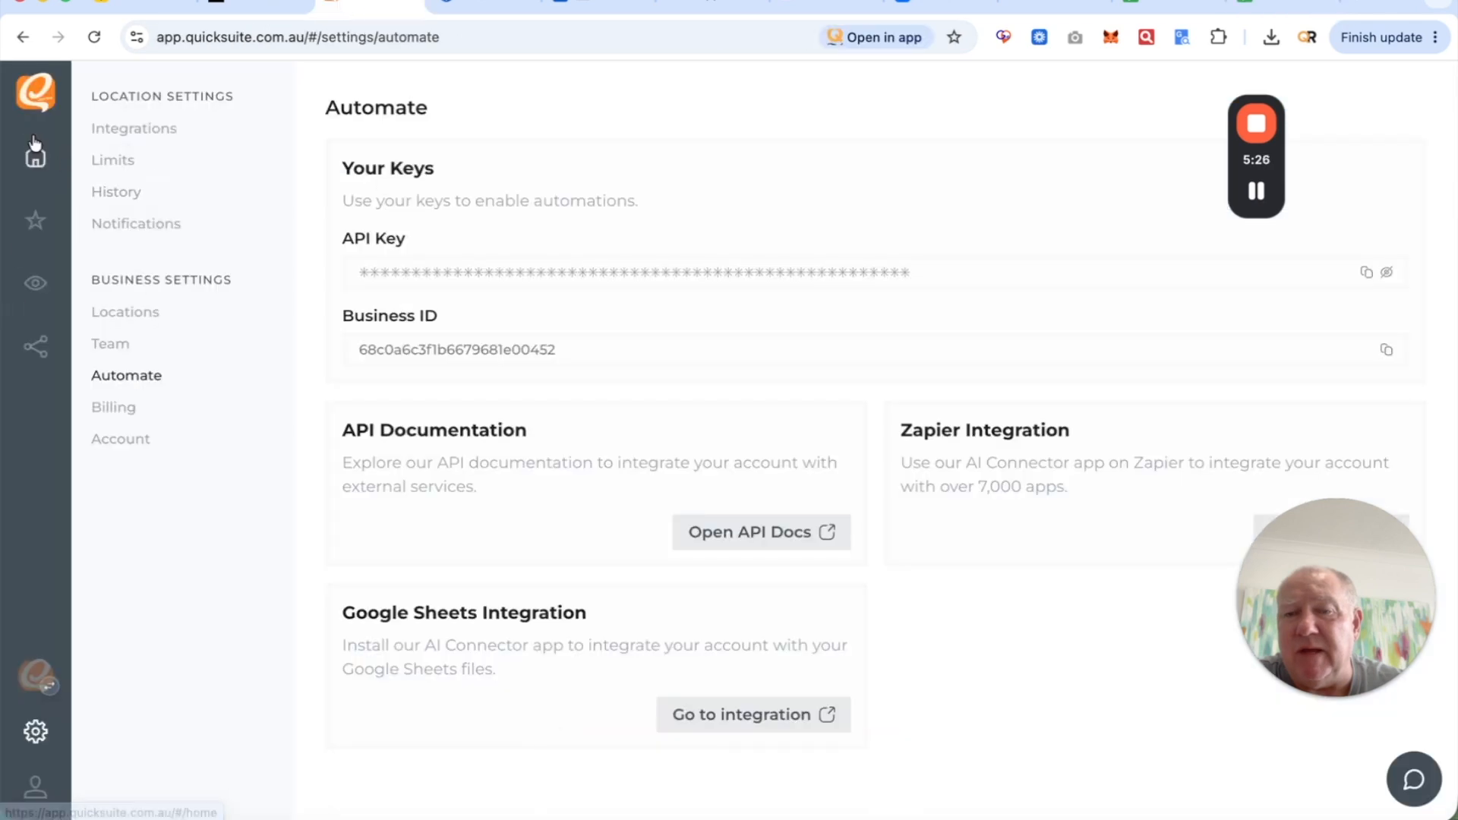
- Check Quick Suite's Reputation Contacts list for the newly synced contact, then return to the sheet
click(34, 223)
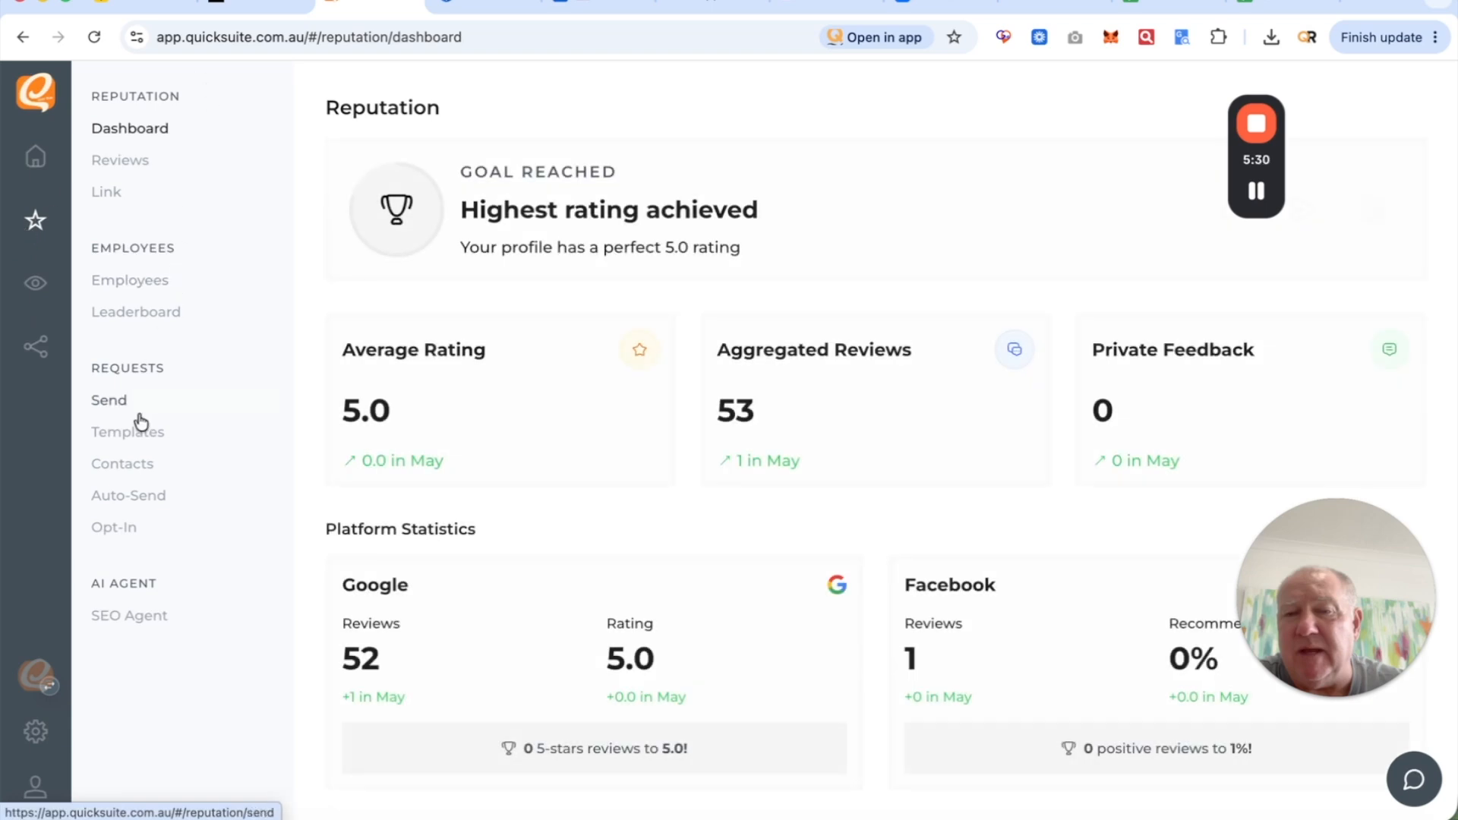
click(128, 463)
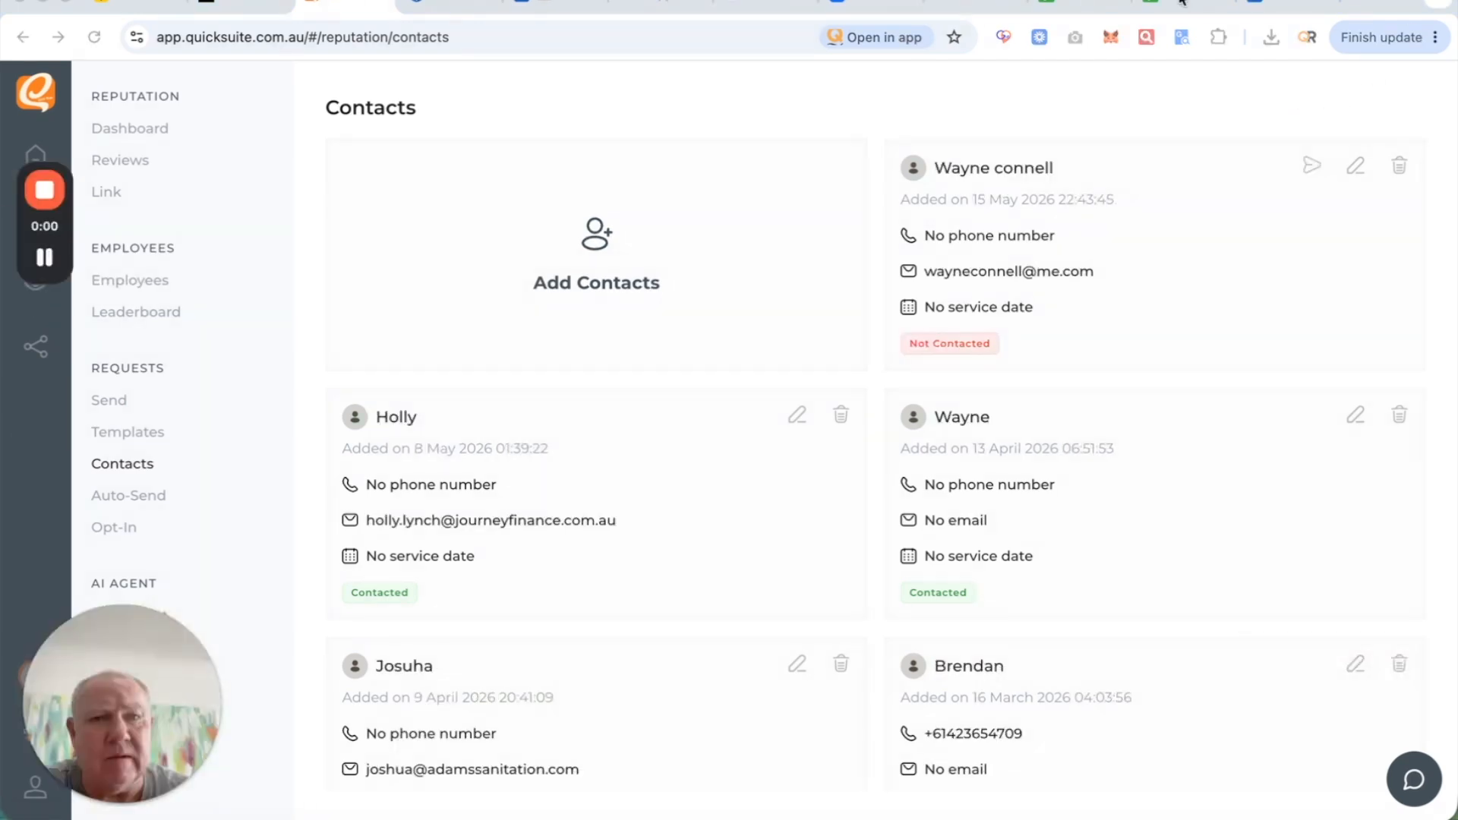
click(1180, 3)
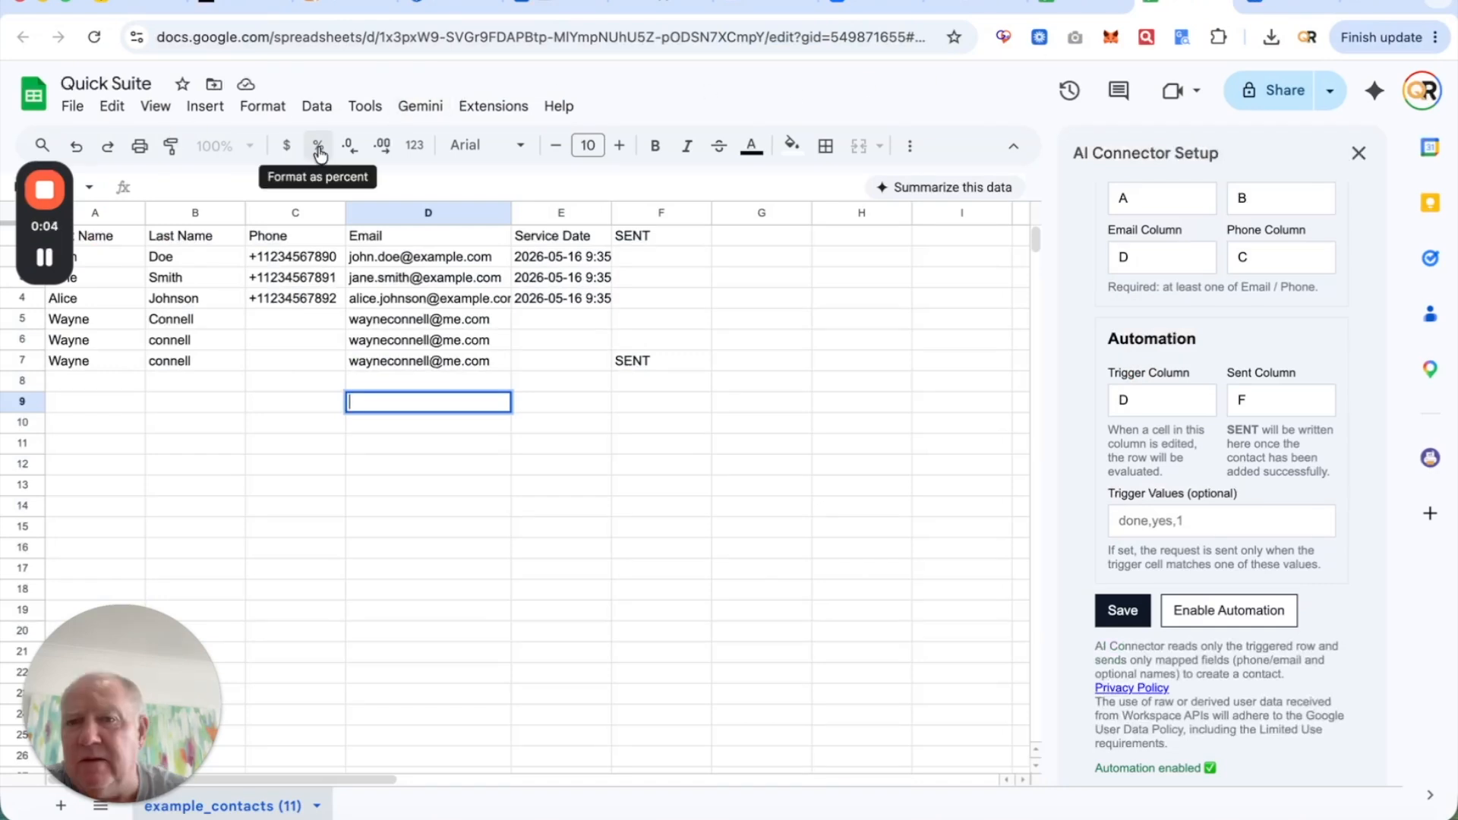
scroll(1219, 336, up, 5)
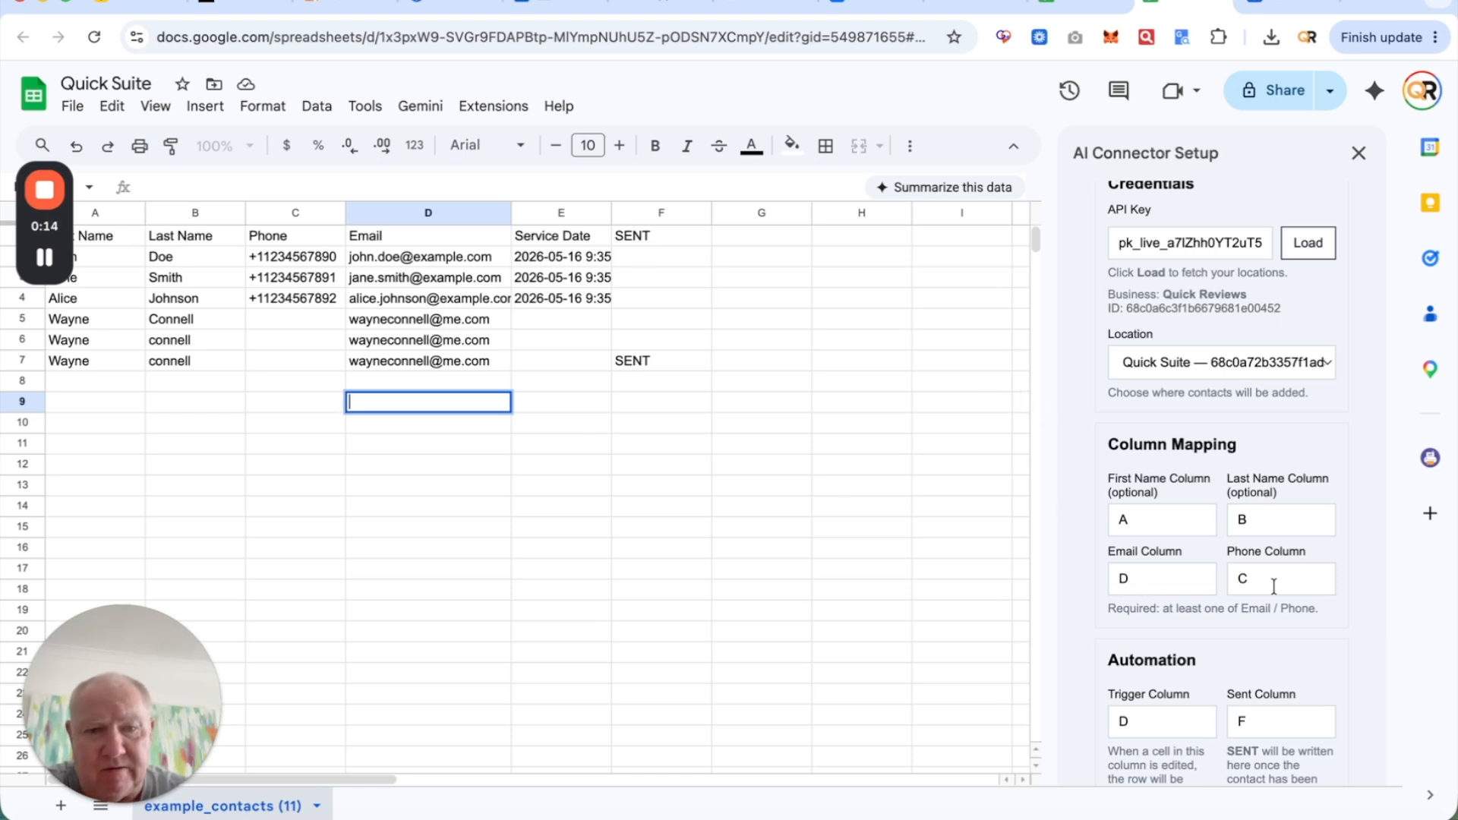
scroll(1218, 603, down, 5)
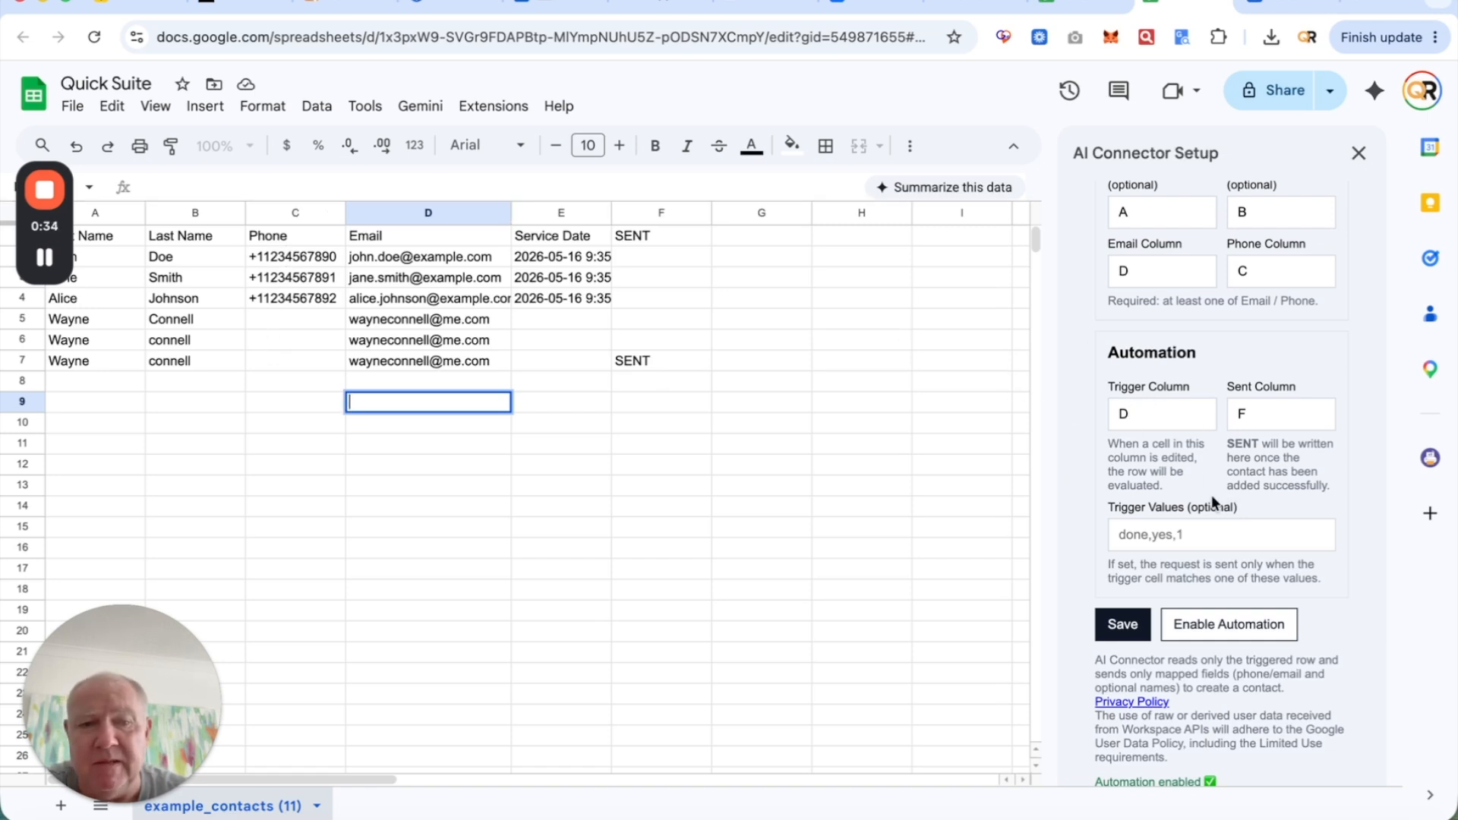
scroll(1213, 501, down, 1)
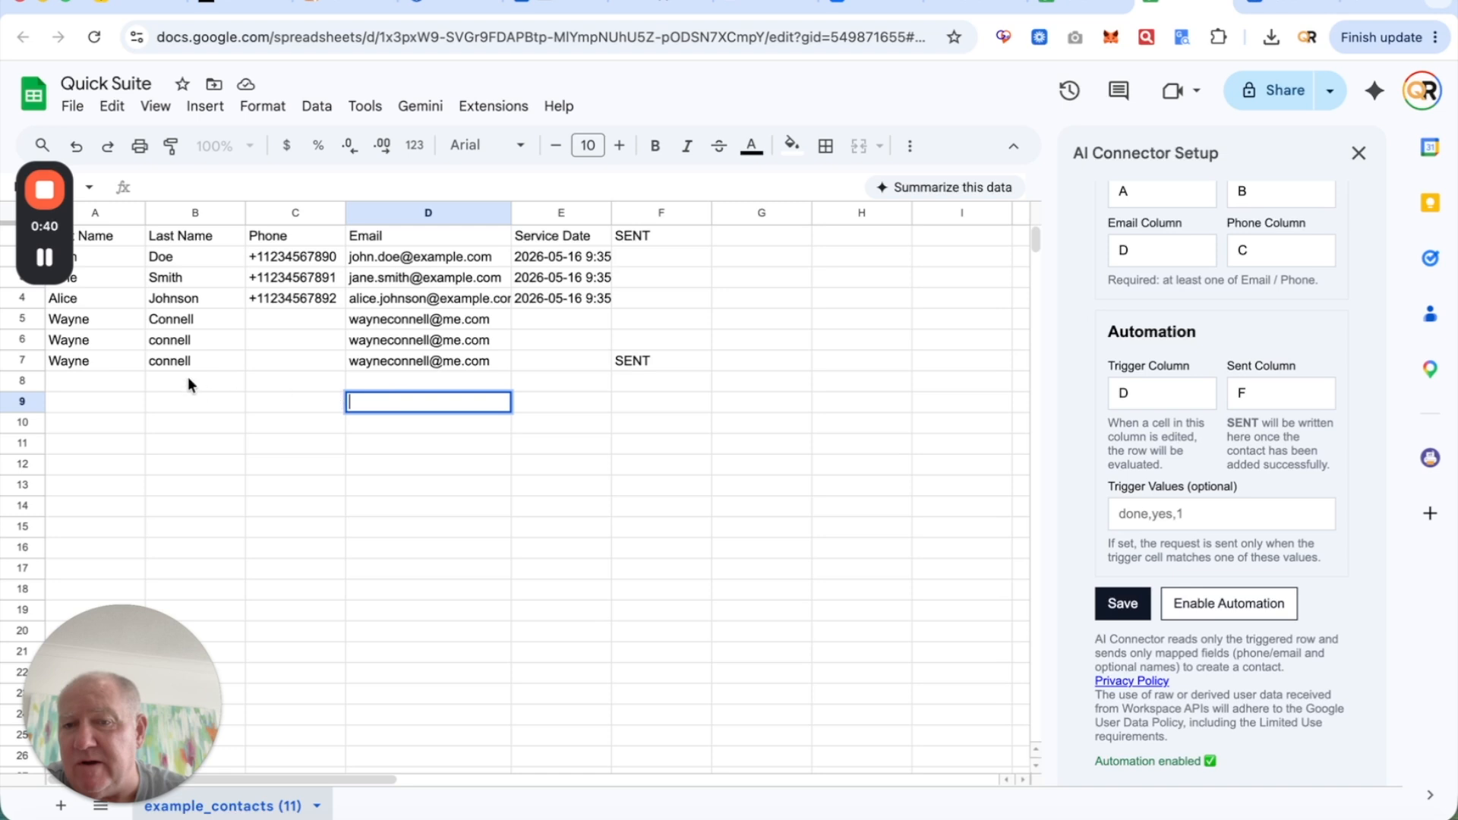
- Enter another contact's first name, last name and e-mail in row 8, skipping the phone cell
double_click(92, 384)
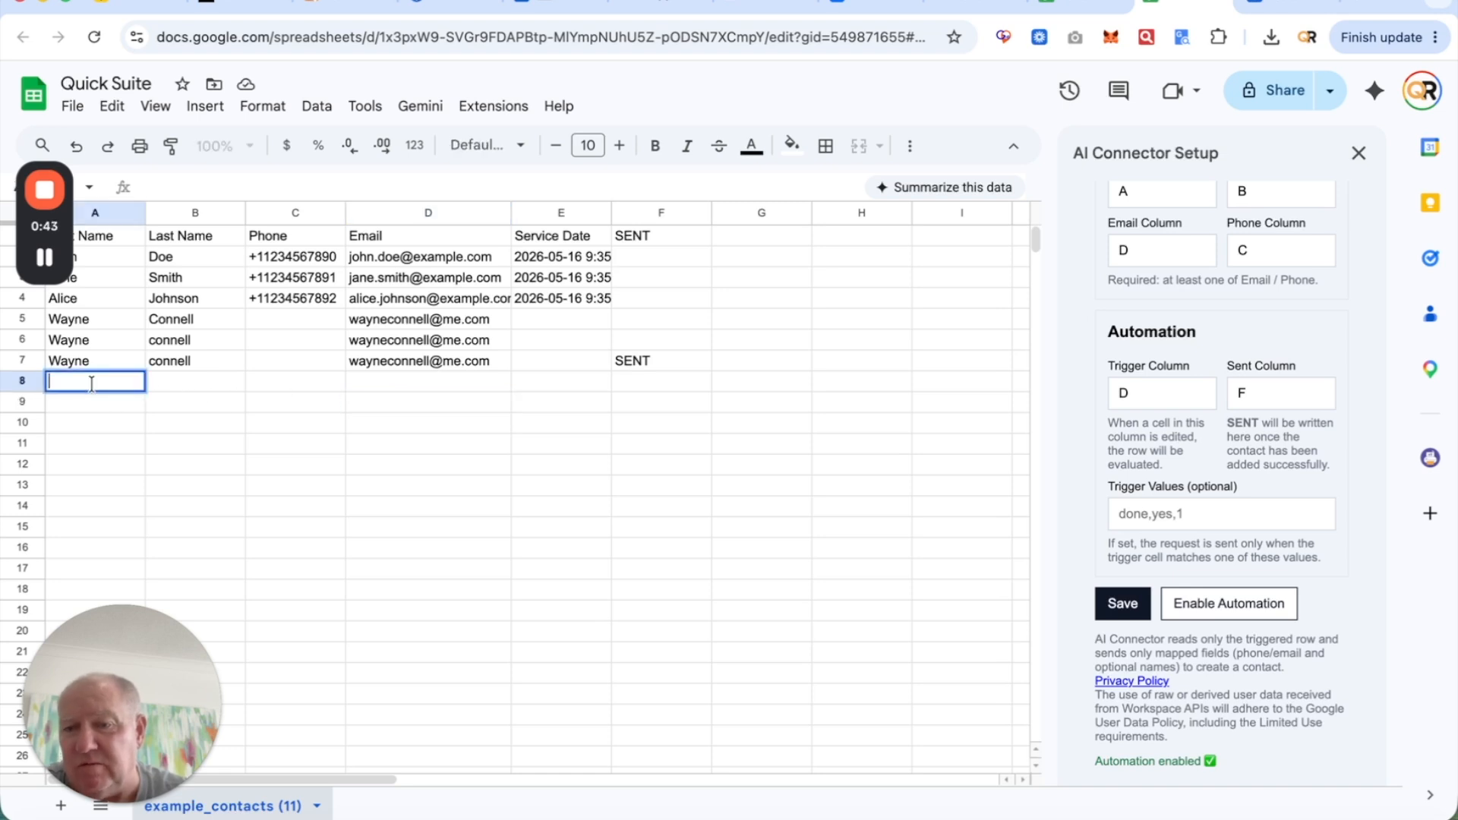
key(Tab)
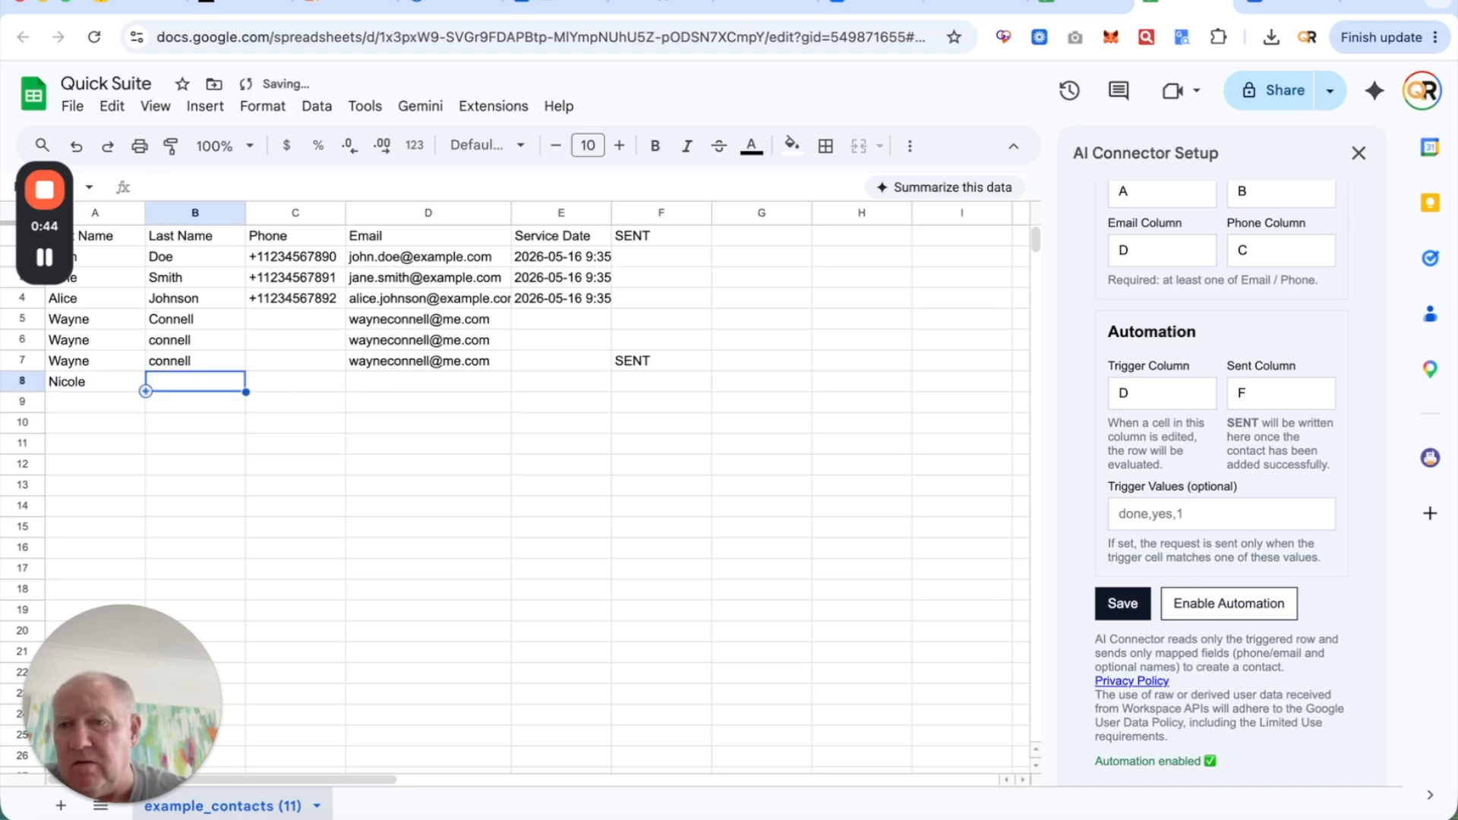
key(Tab)
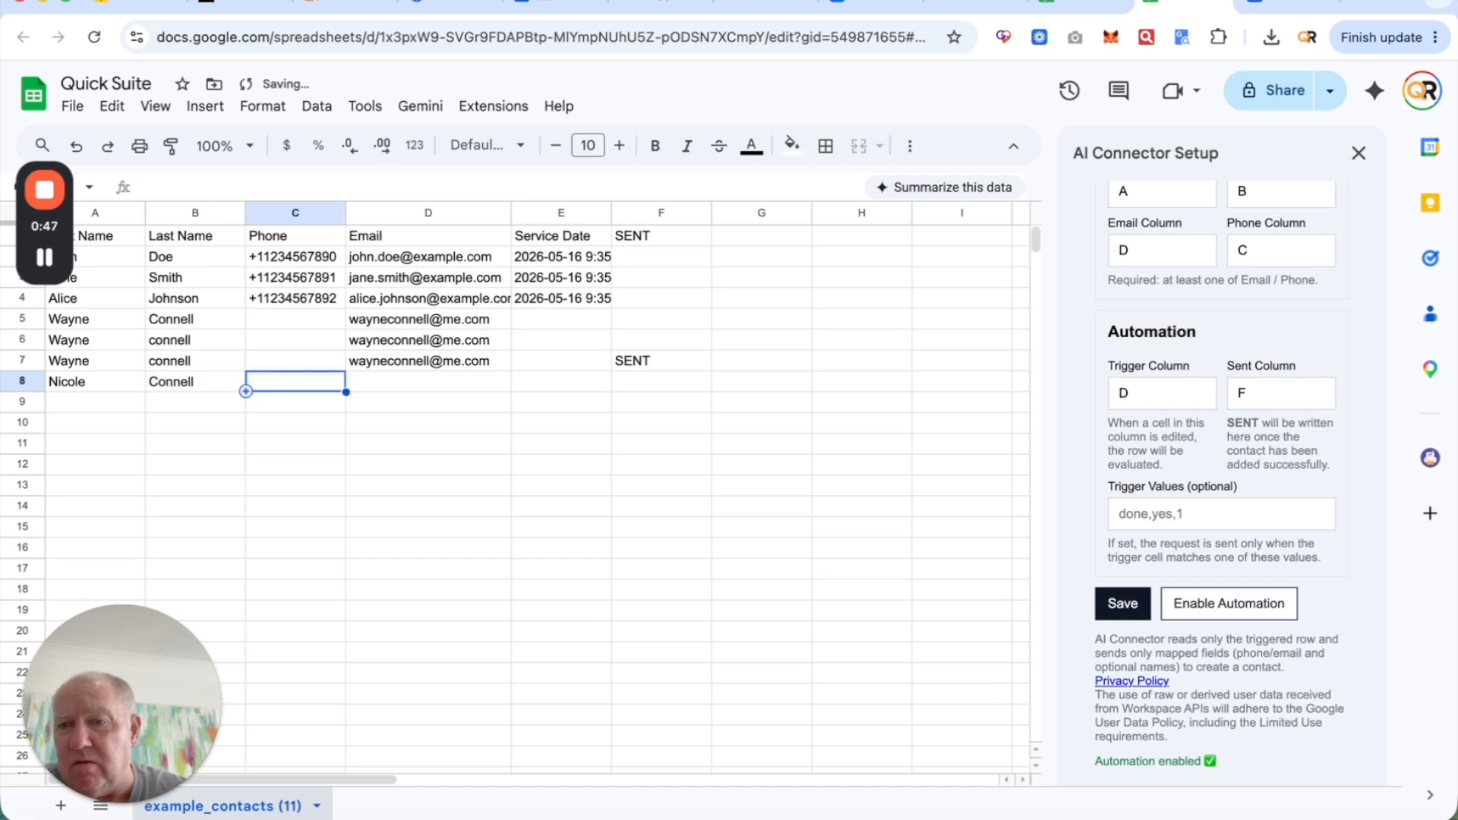
key(Tab)
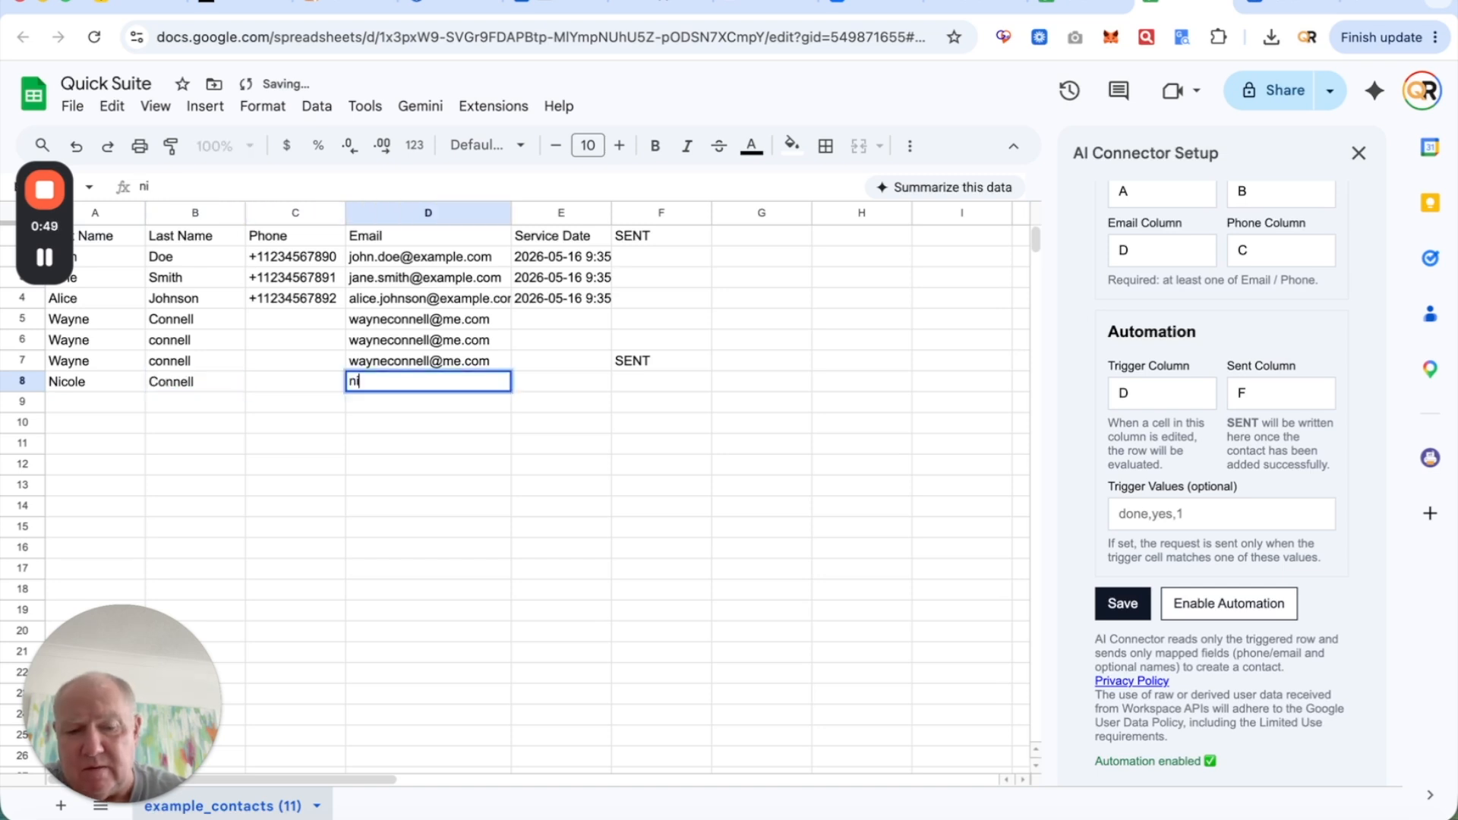
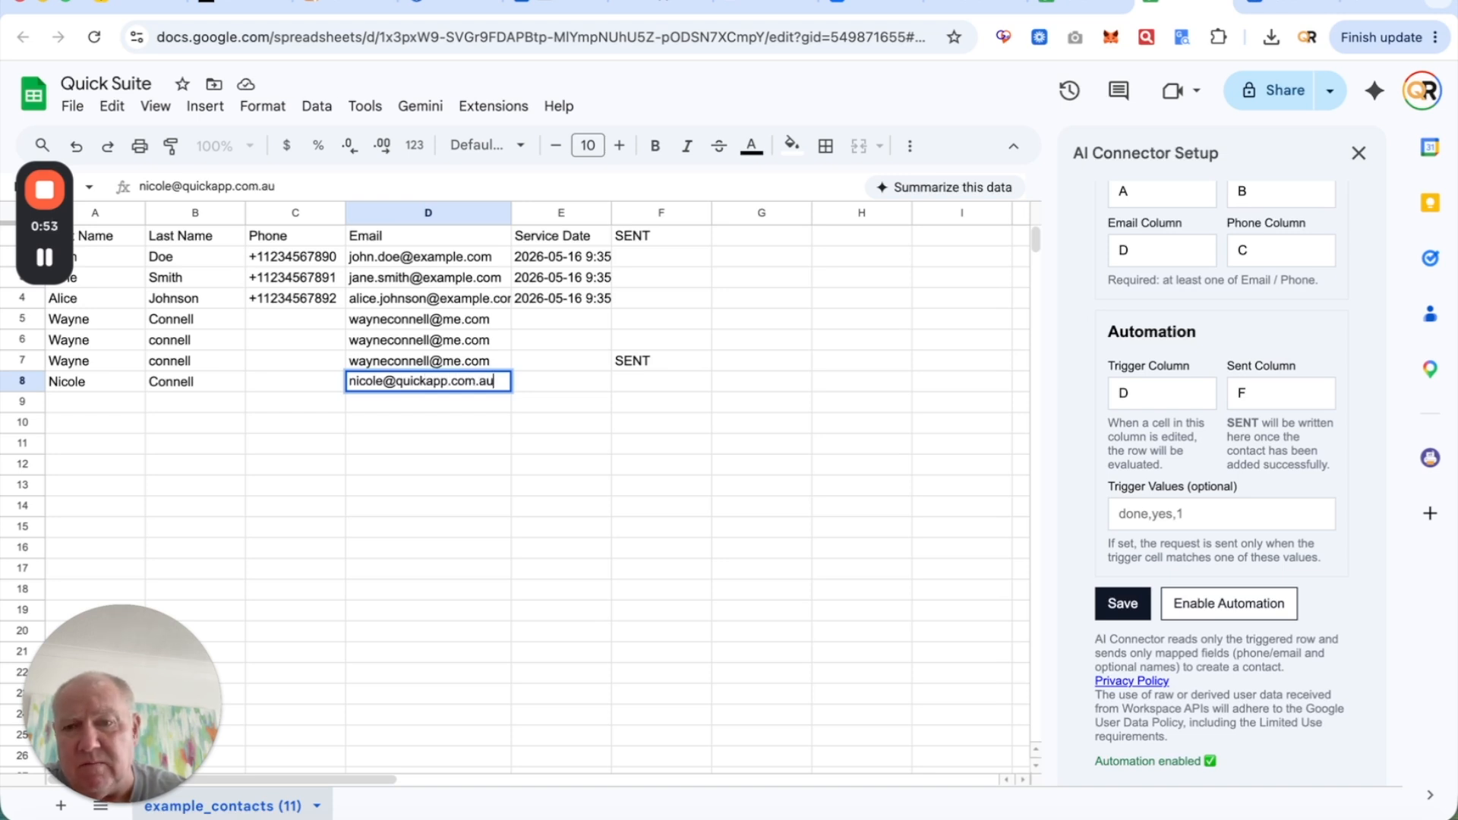
key(Return)
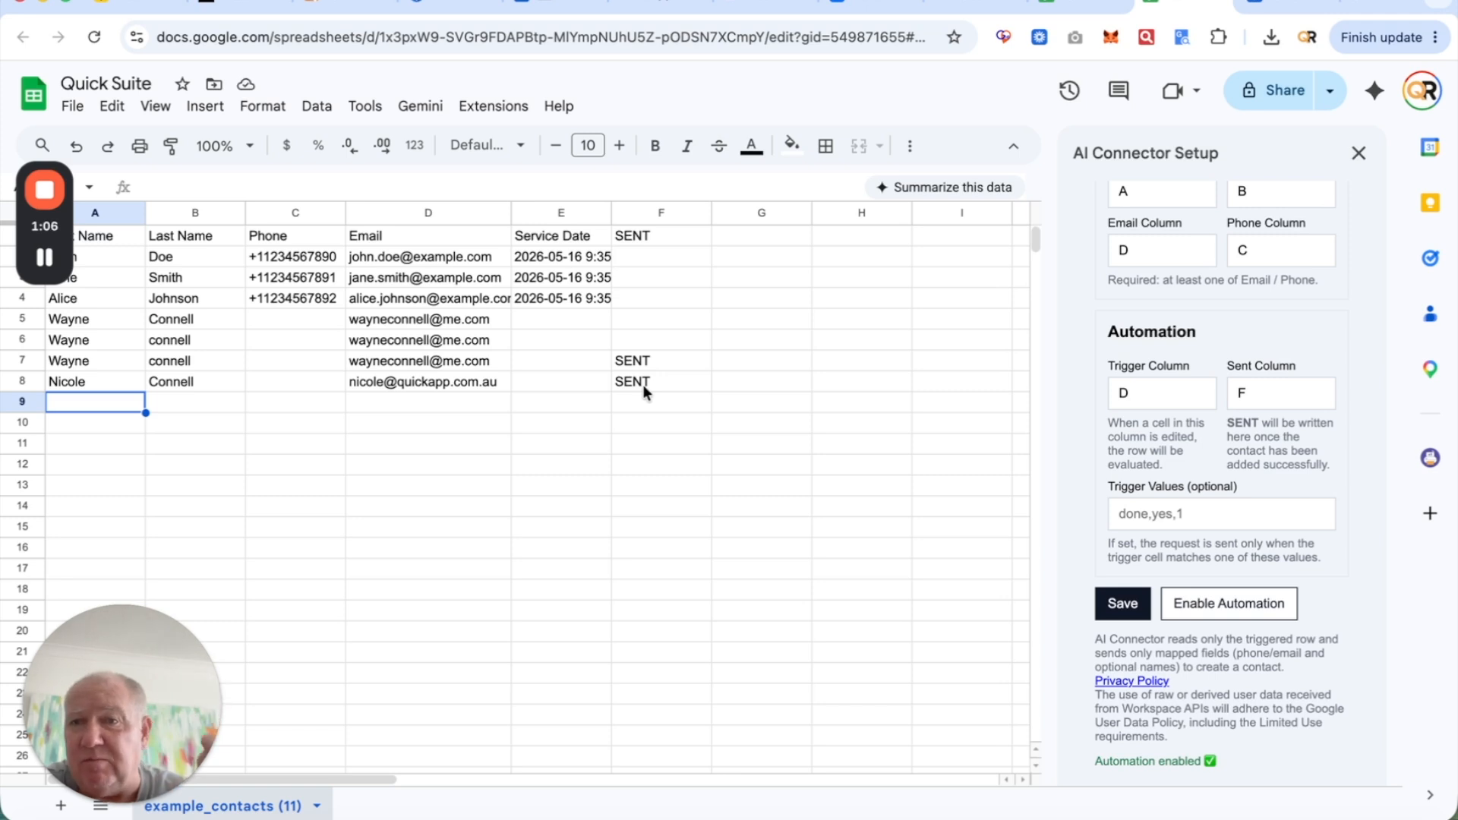
- Turn on Auto-Send in Quick Suite and base it on the contact's added date
click(333, 3)
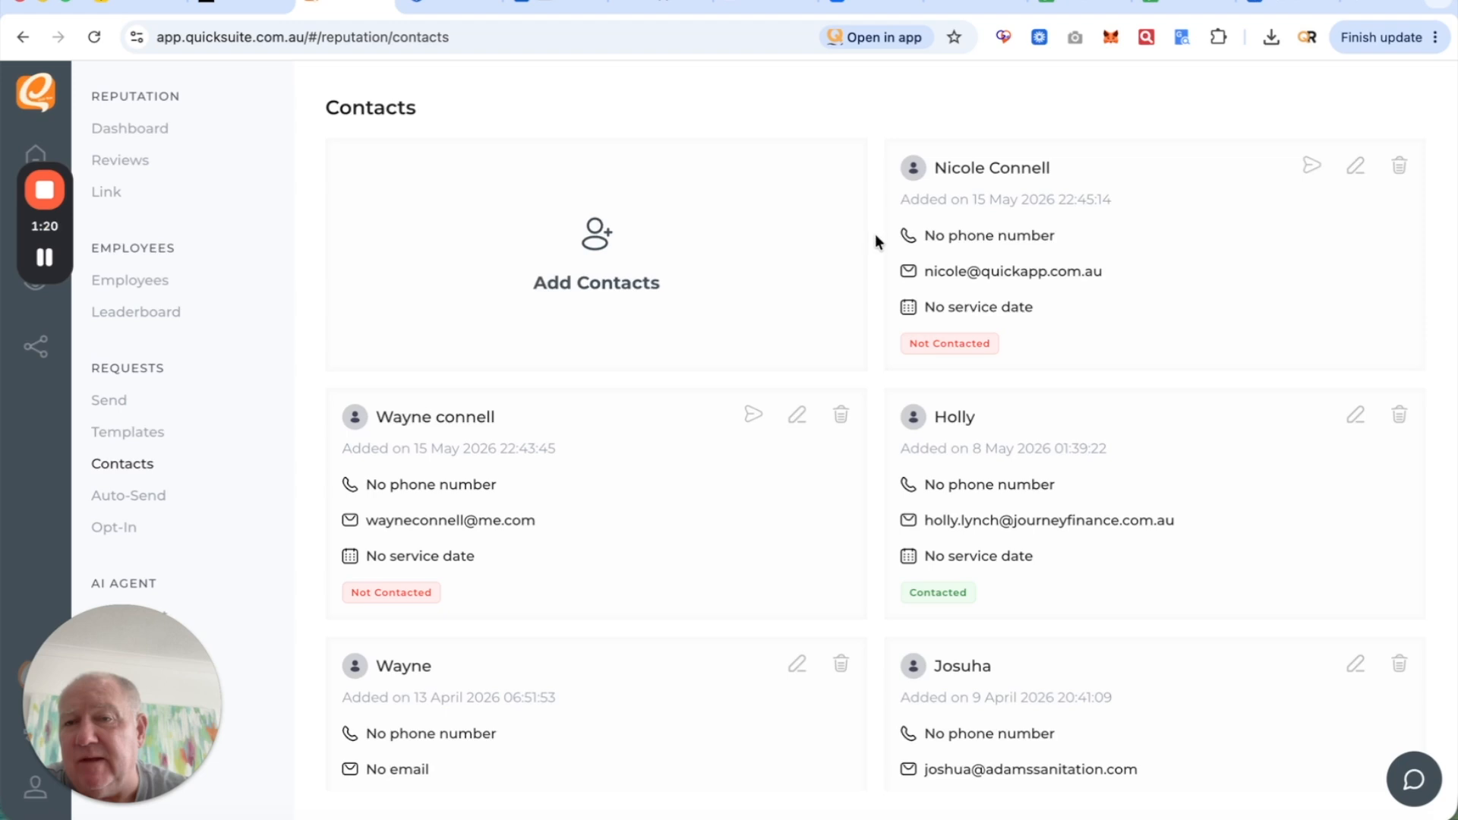
click(162, 497)
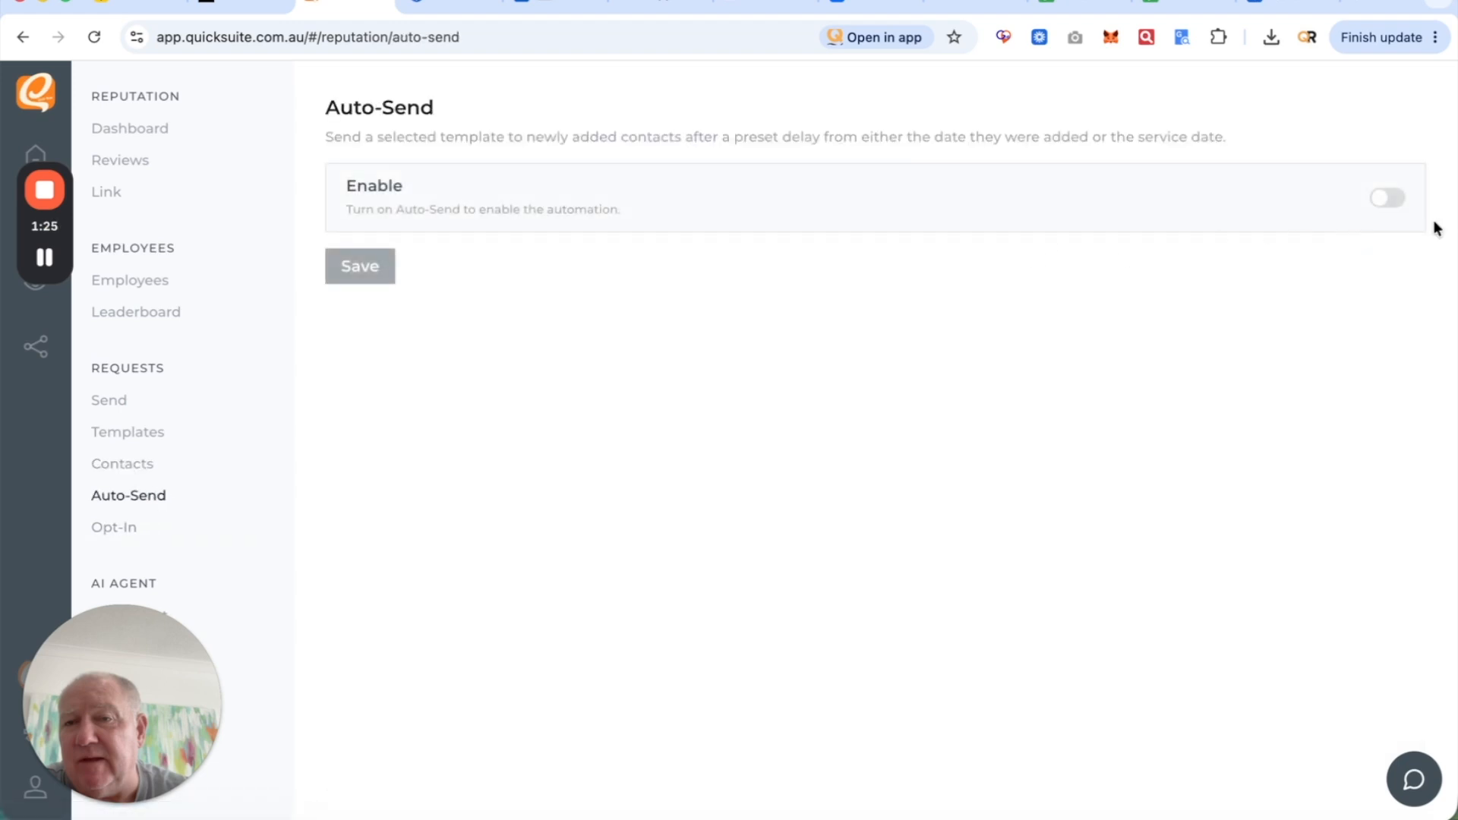
click(1380, 201)
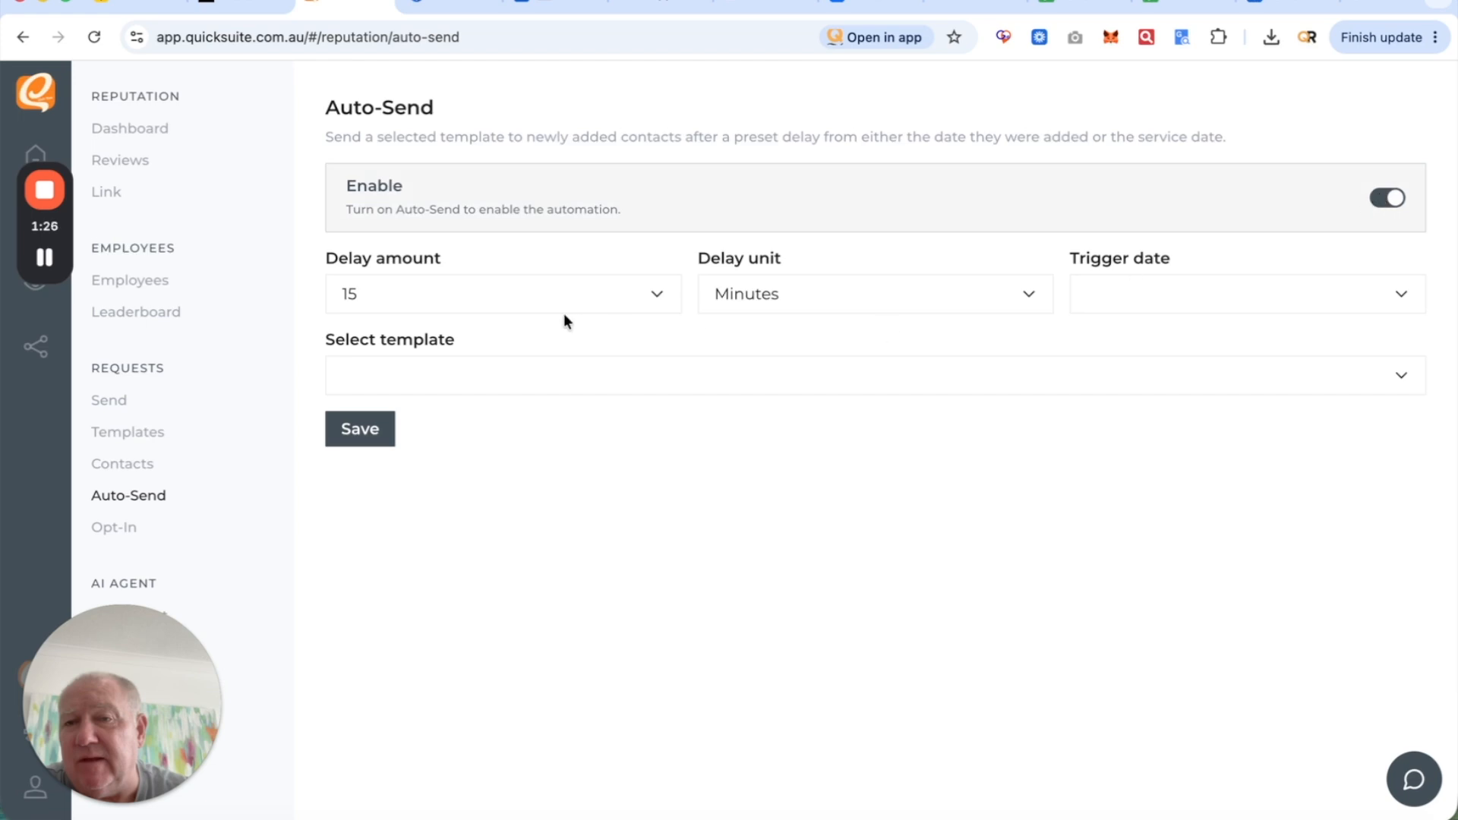
click(1136, 289)
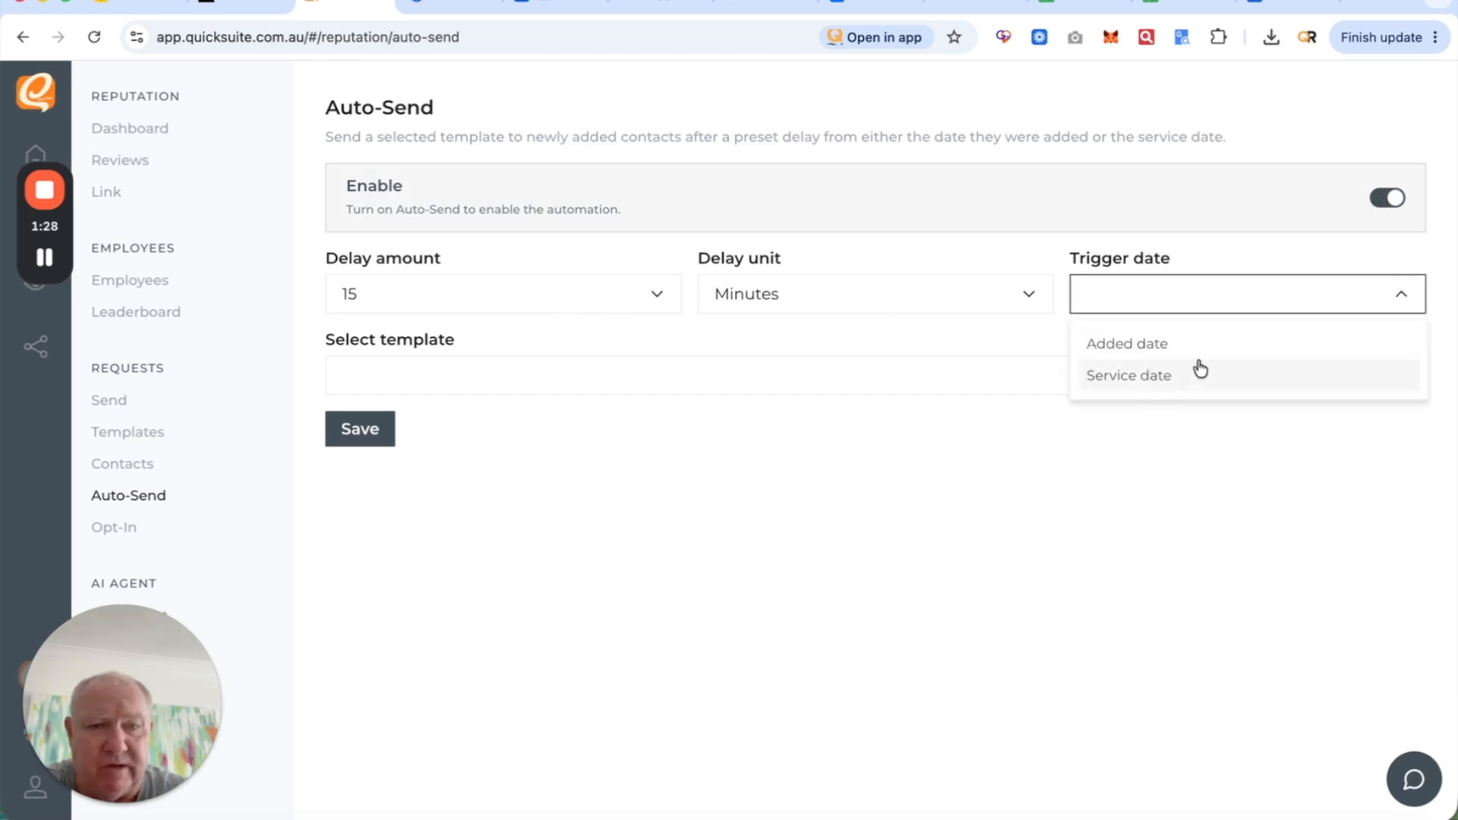
click(1172, 351)
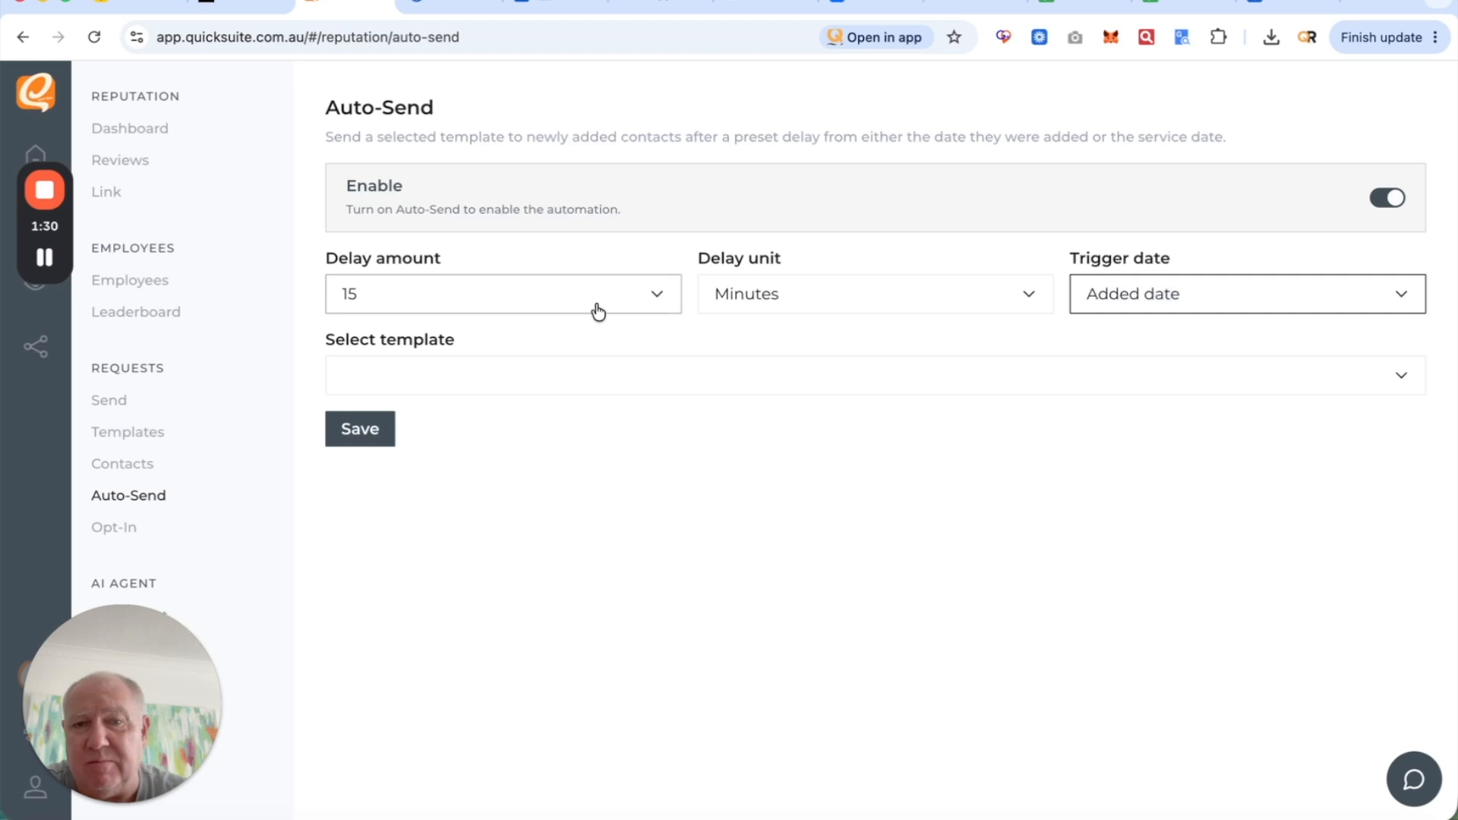
- Set the Auto-Send delay to 1 hour
click(741, 289)
click(743, 402)
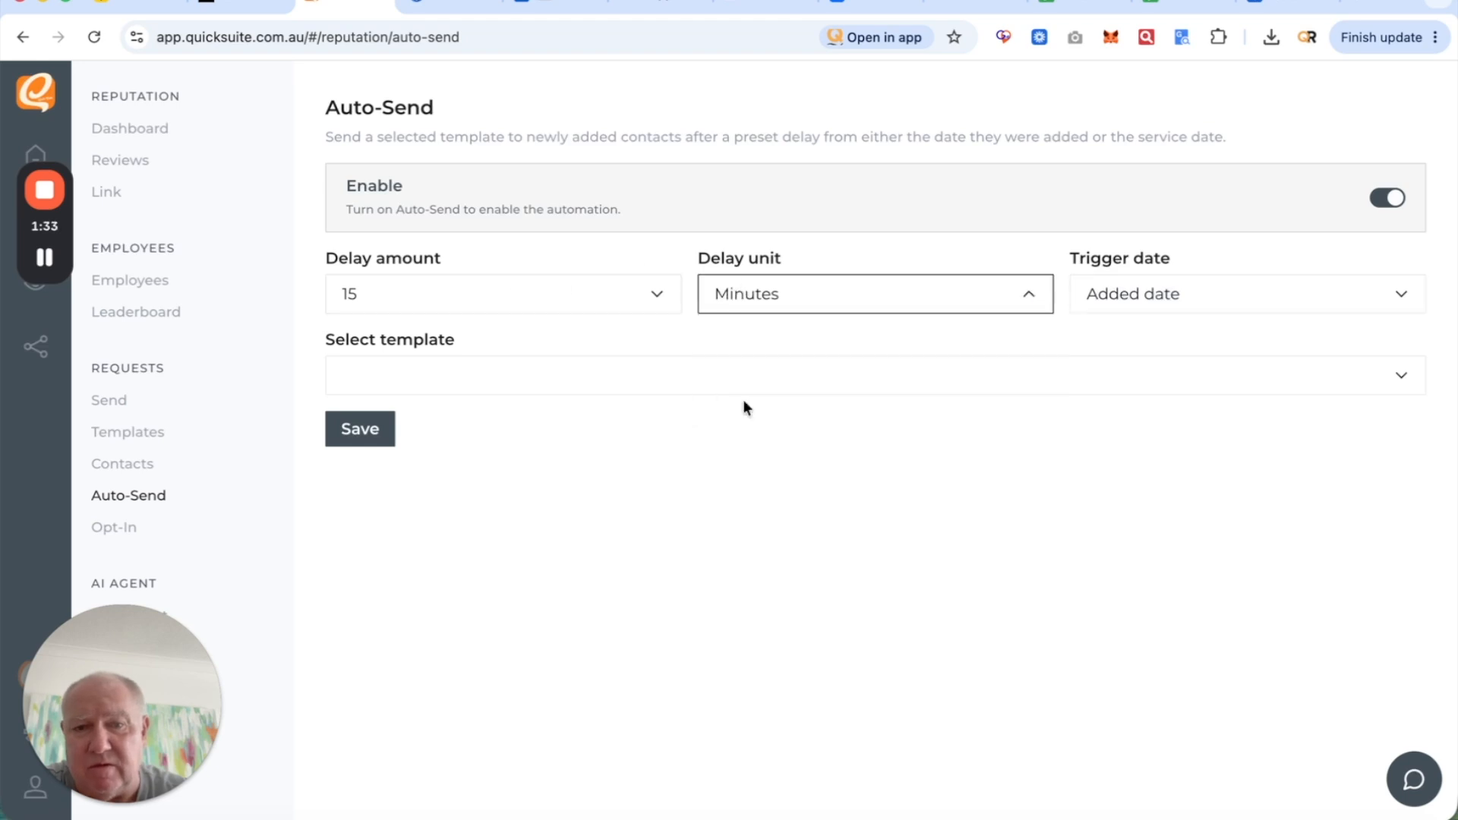
click(602, 283)
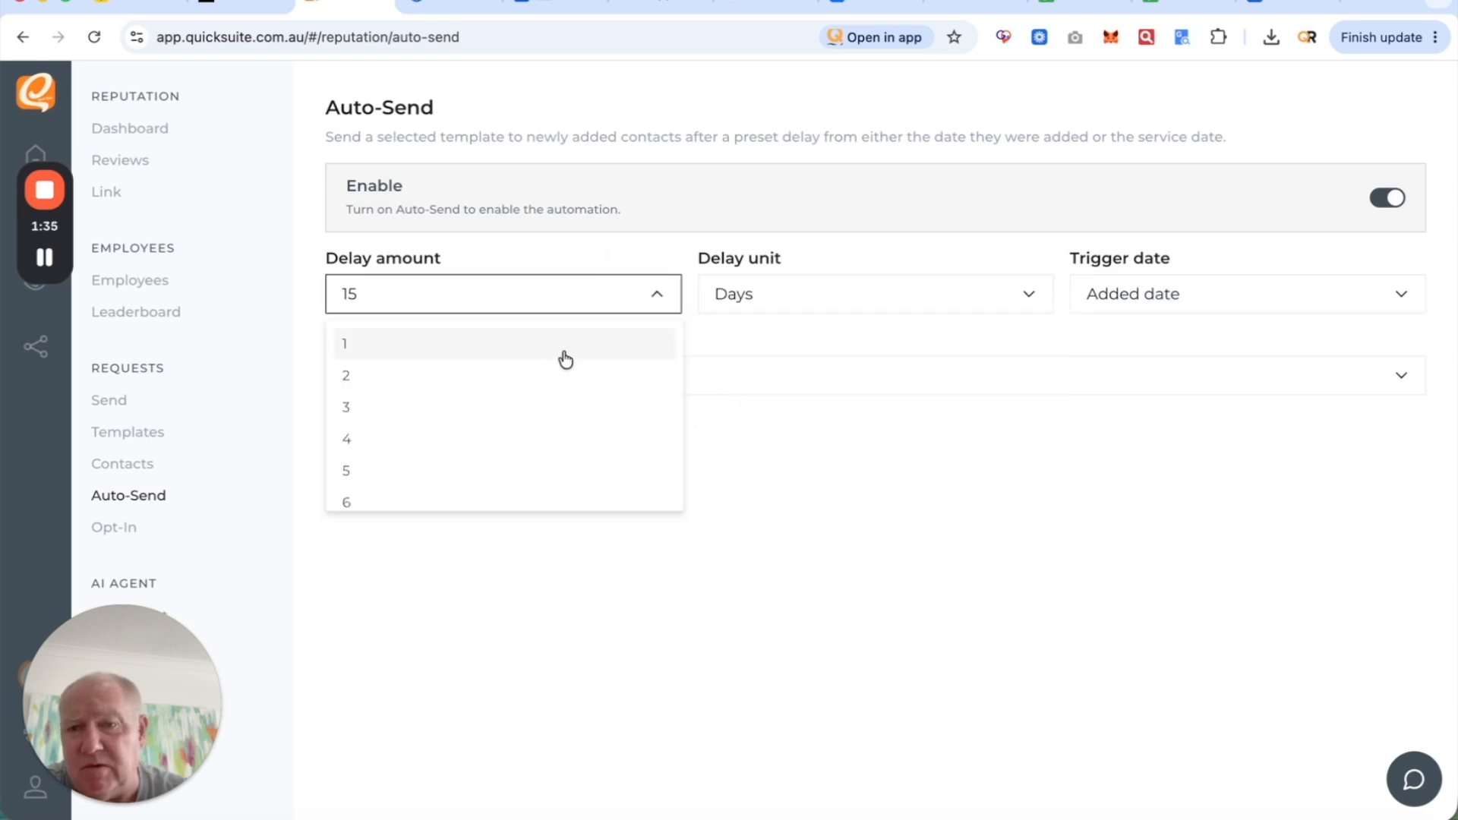
click(565, 351)
click(781, 300)
click(781, 375)
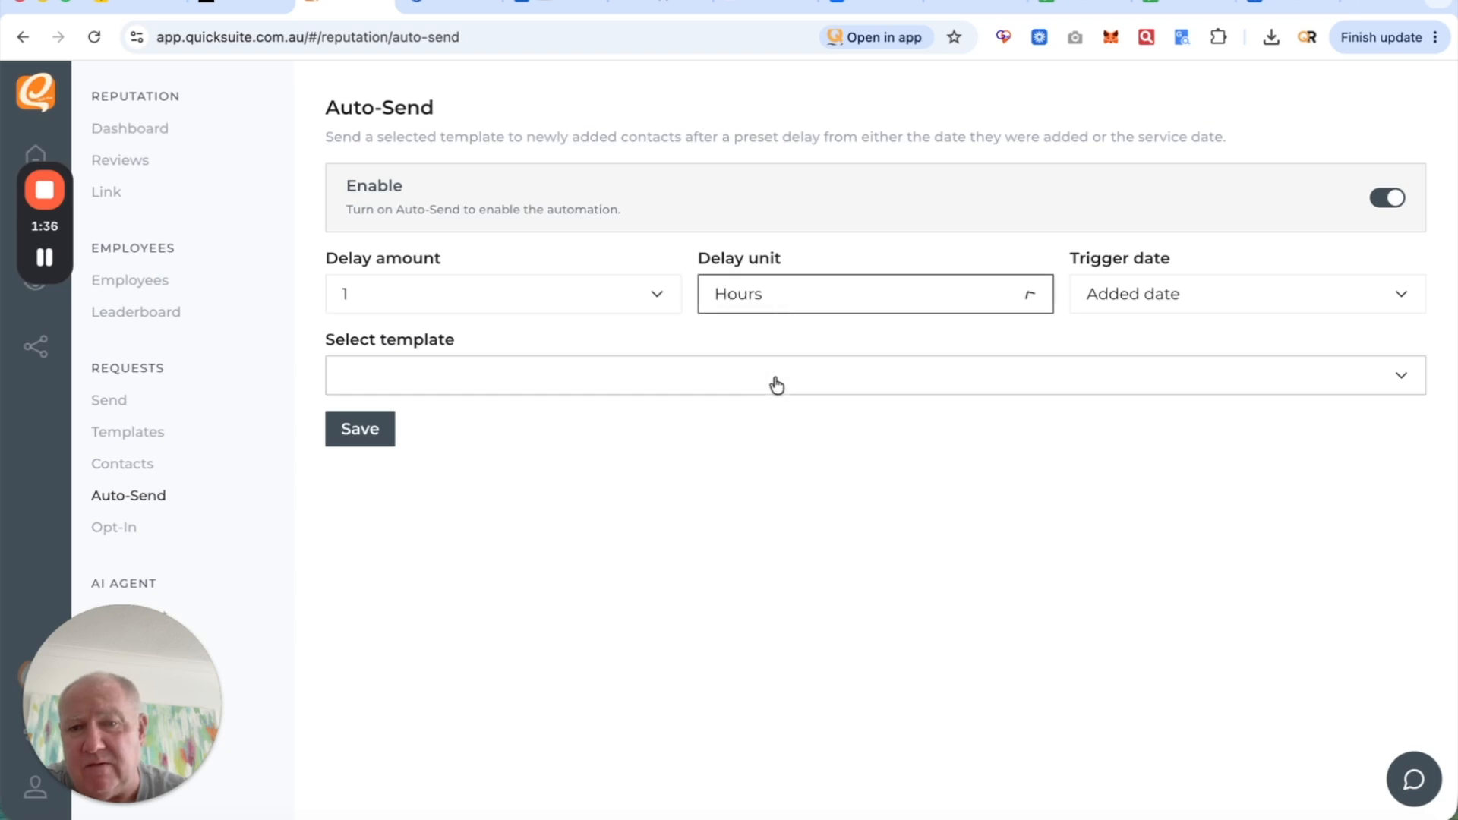
click(535, 315)
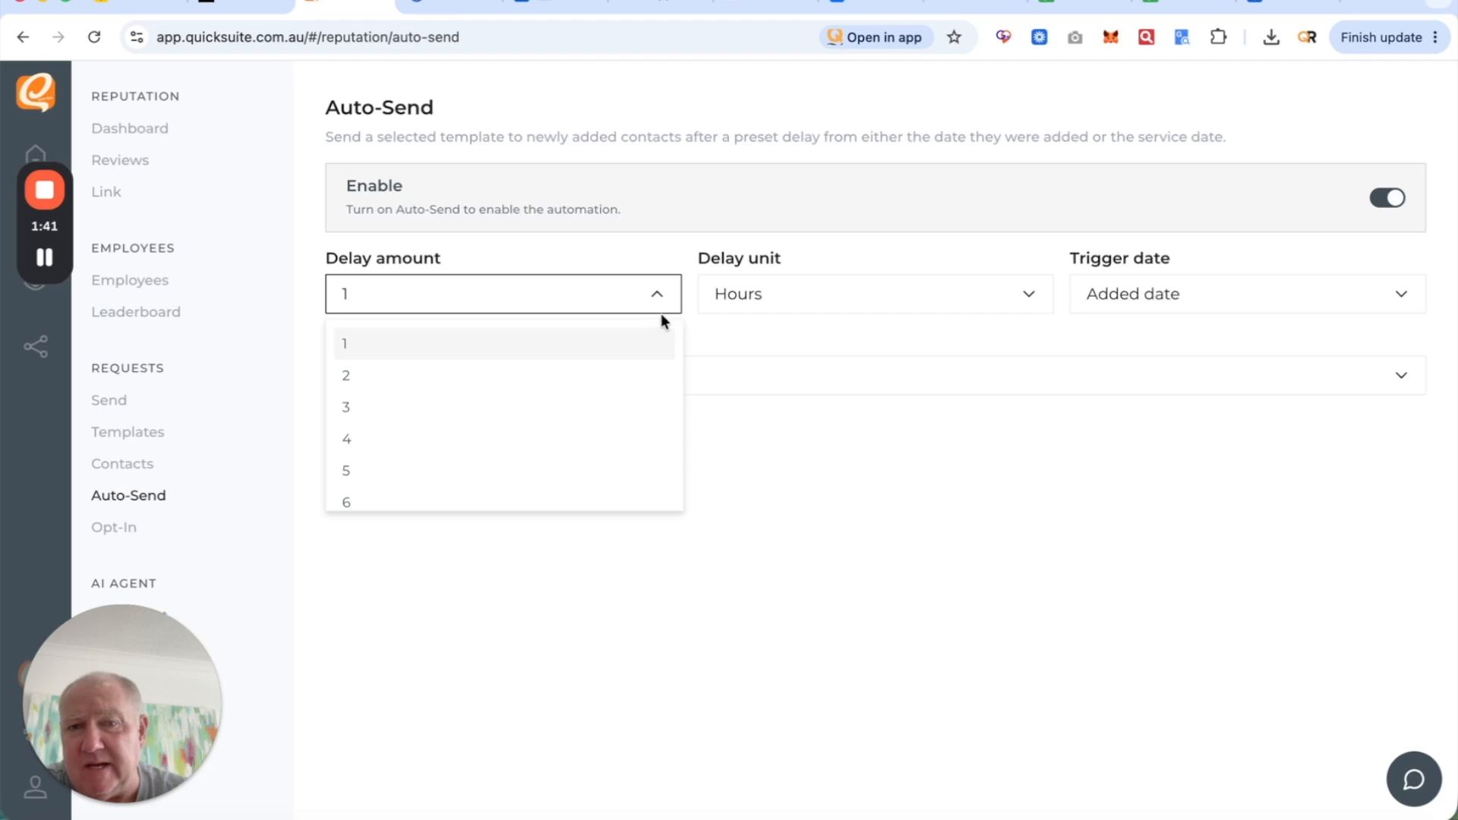
click(562, 342)
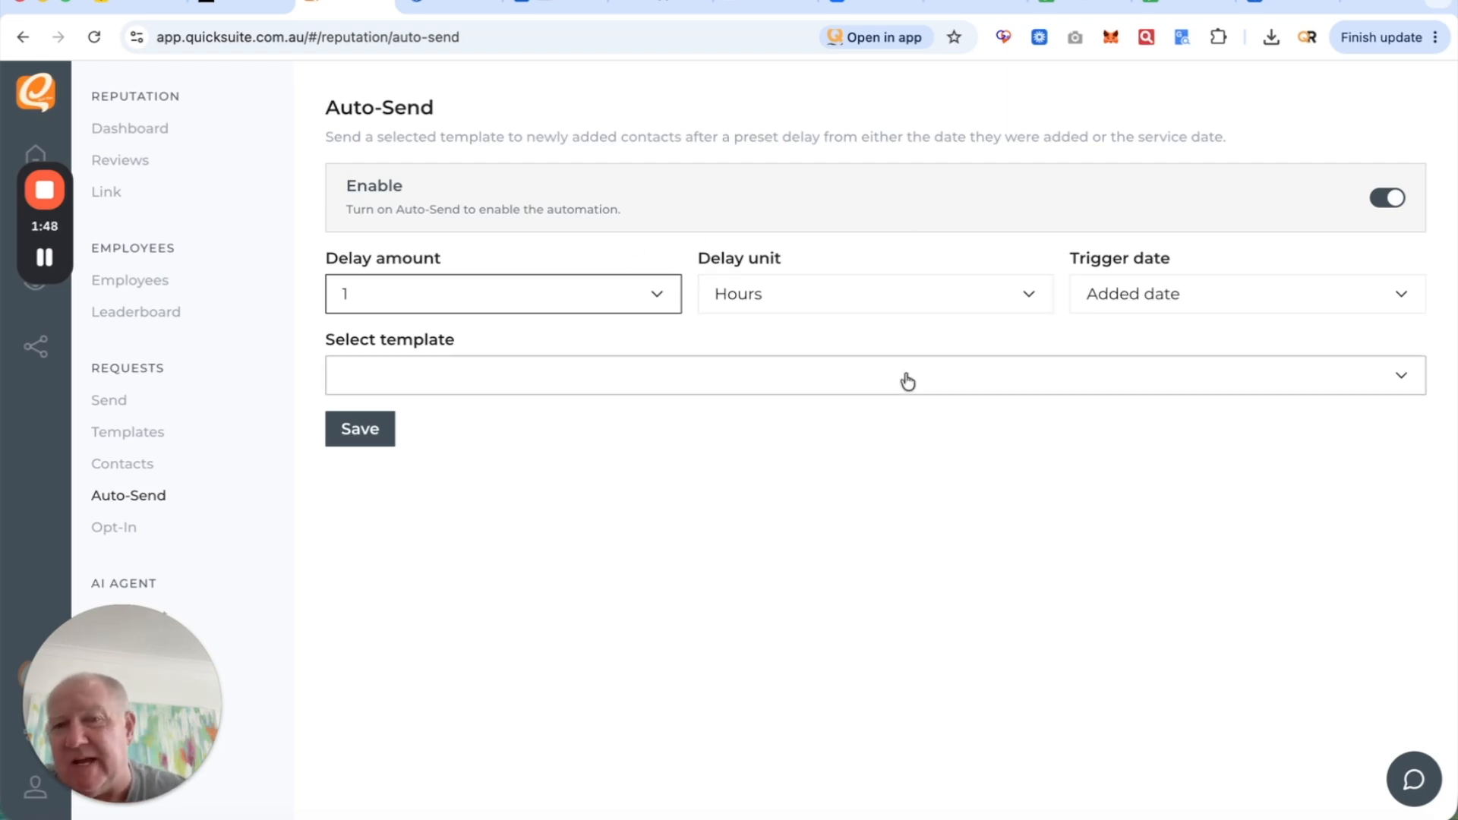
- Choose the Request 1 template and save the Auto-Send settings
click(863, 384)
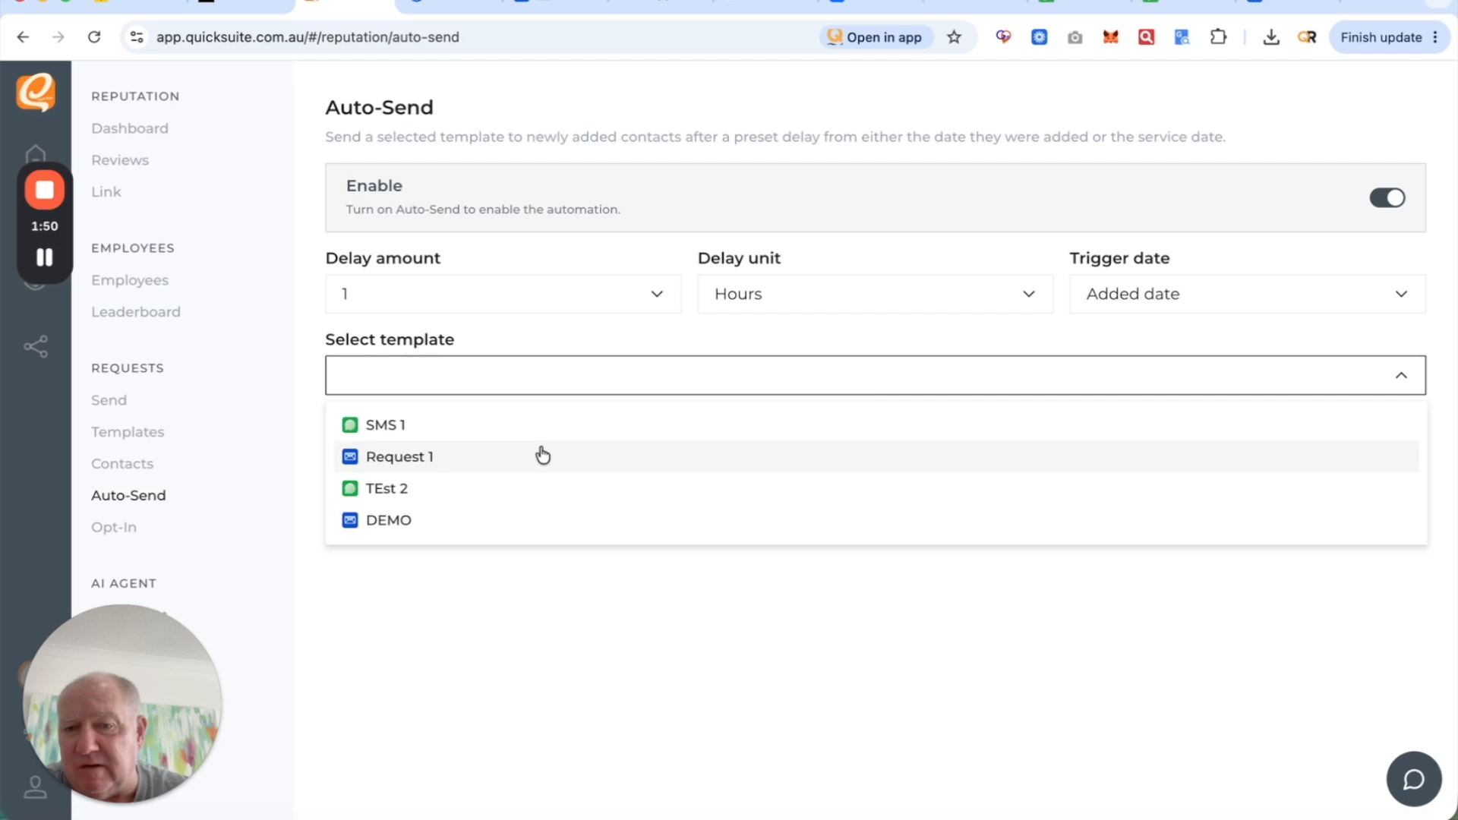
click(474, 466)
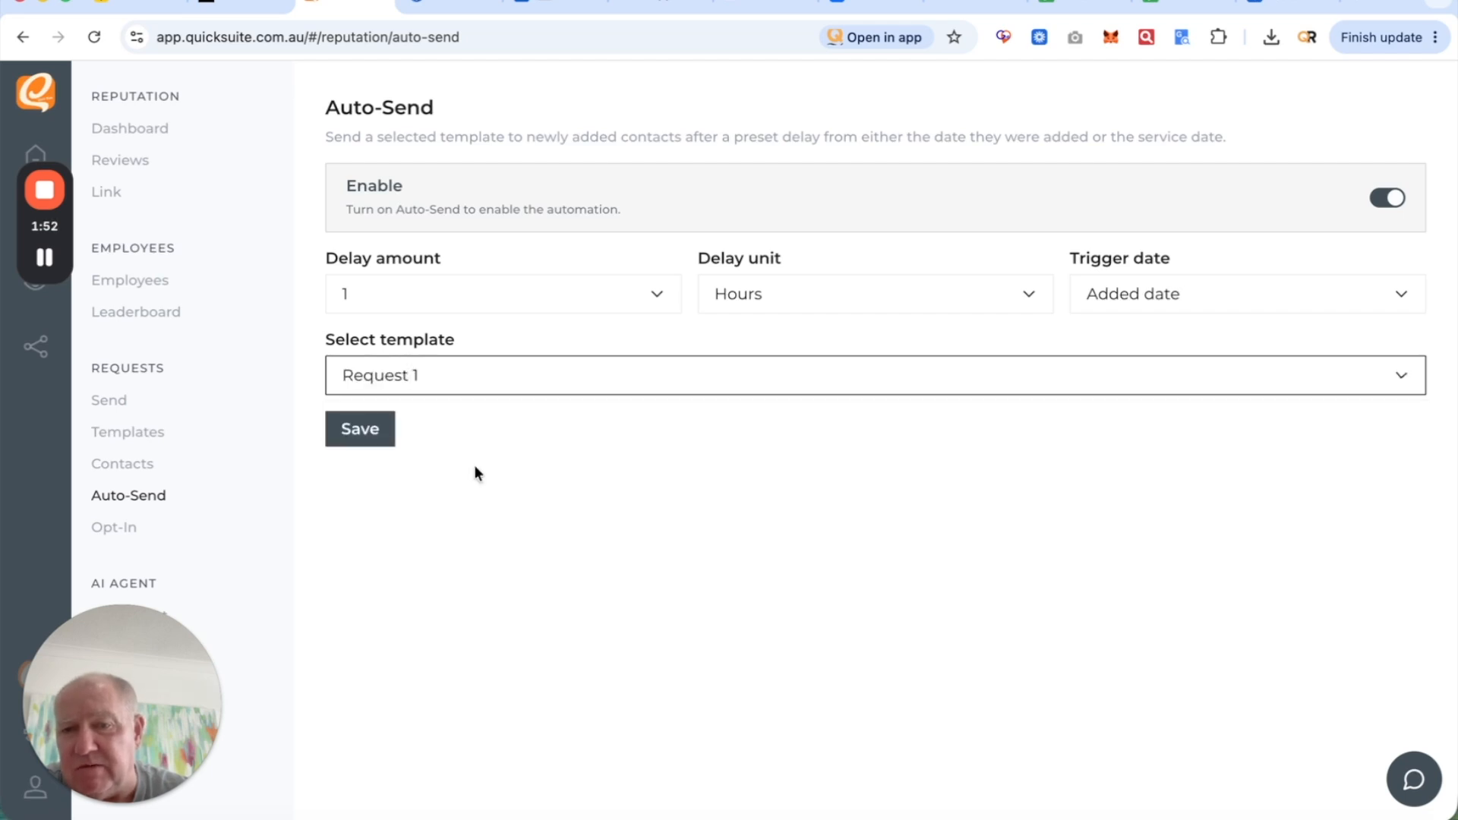
click(372, 439)
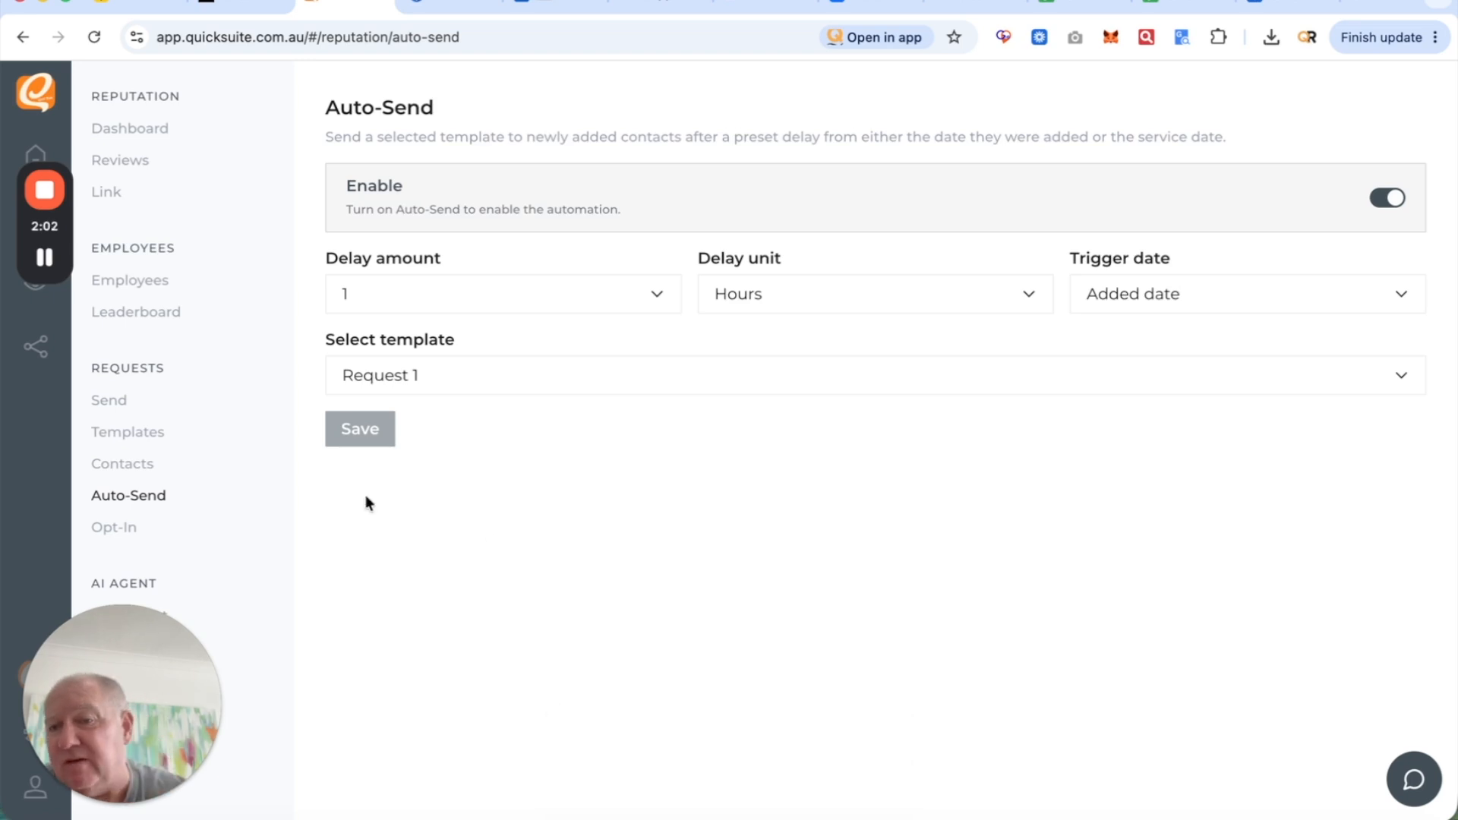
click(145, 438)
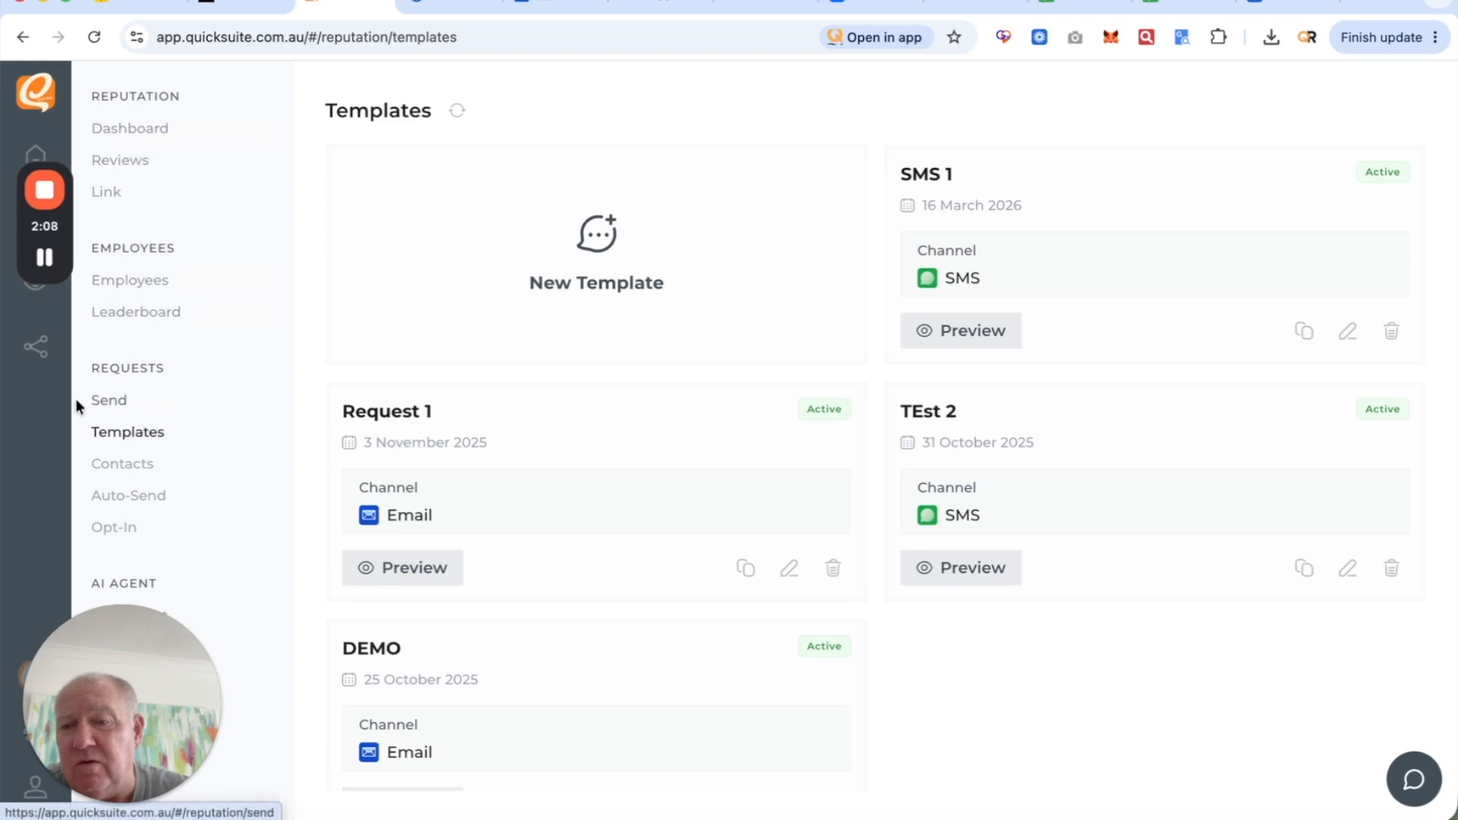
- Send an immediate Request 1 quick request to the second contact card
mouse_move(45, 262)
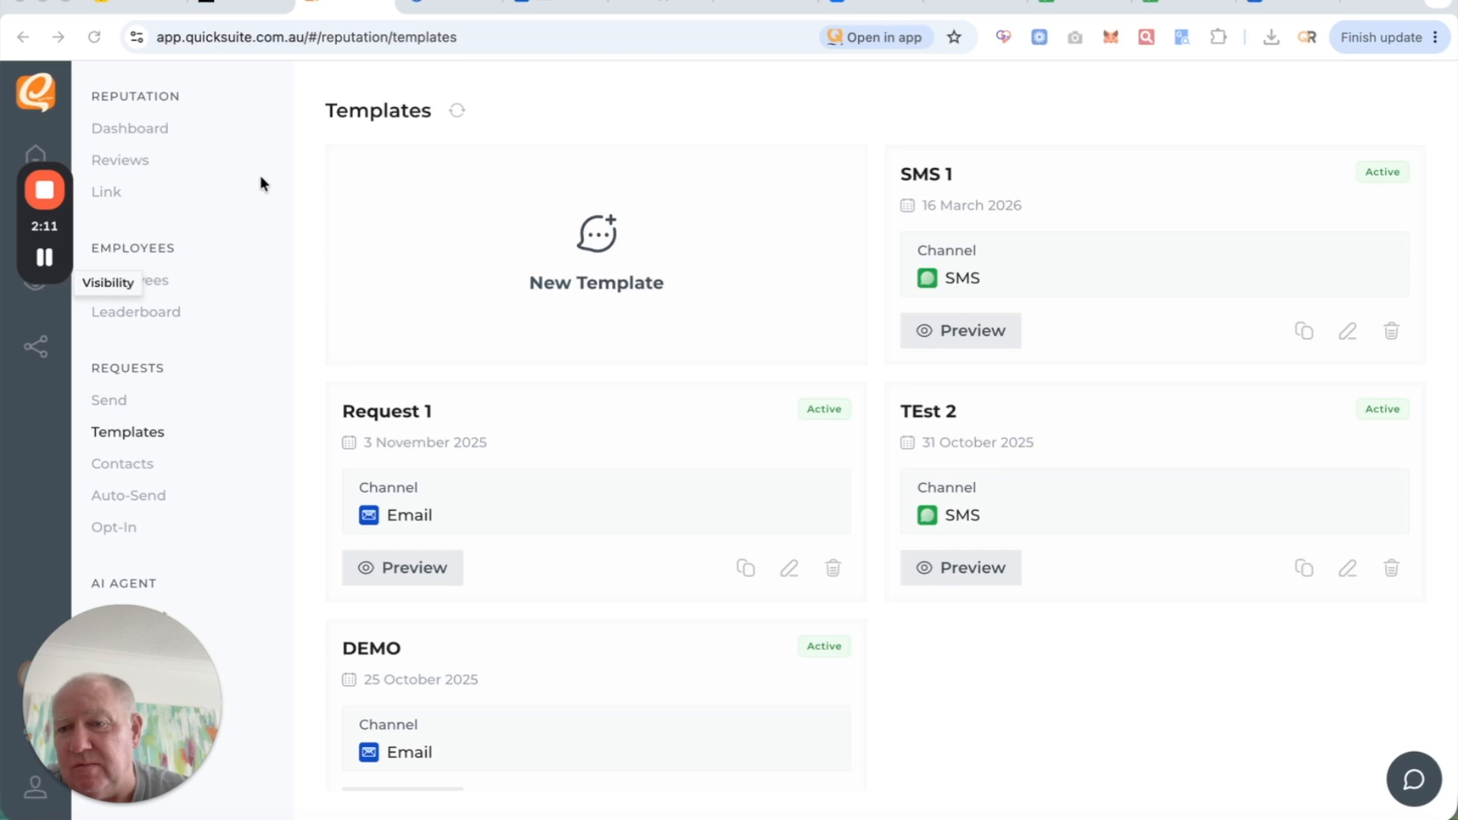
click(152, 468)
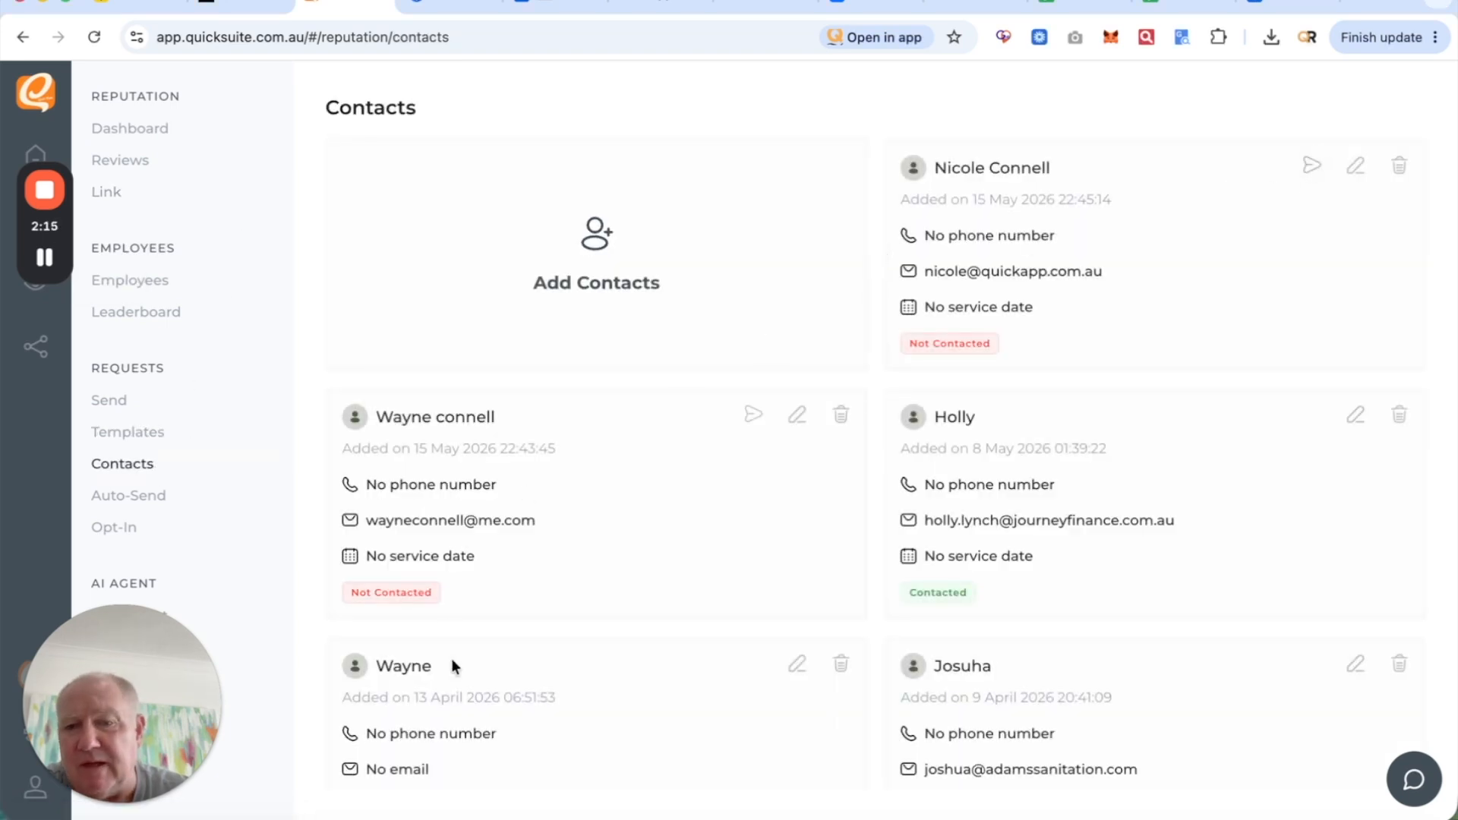
click(752, 414)
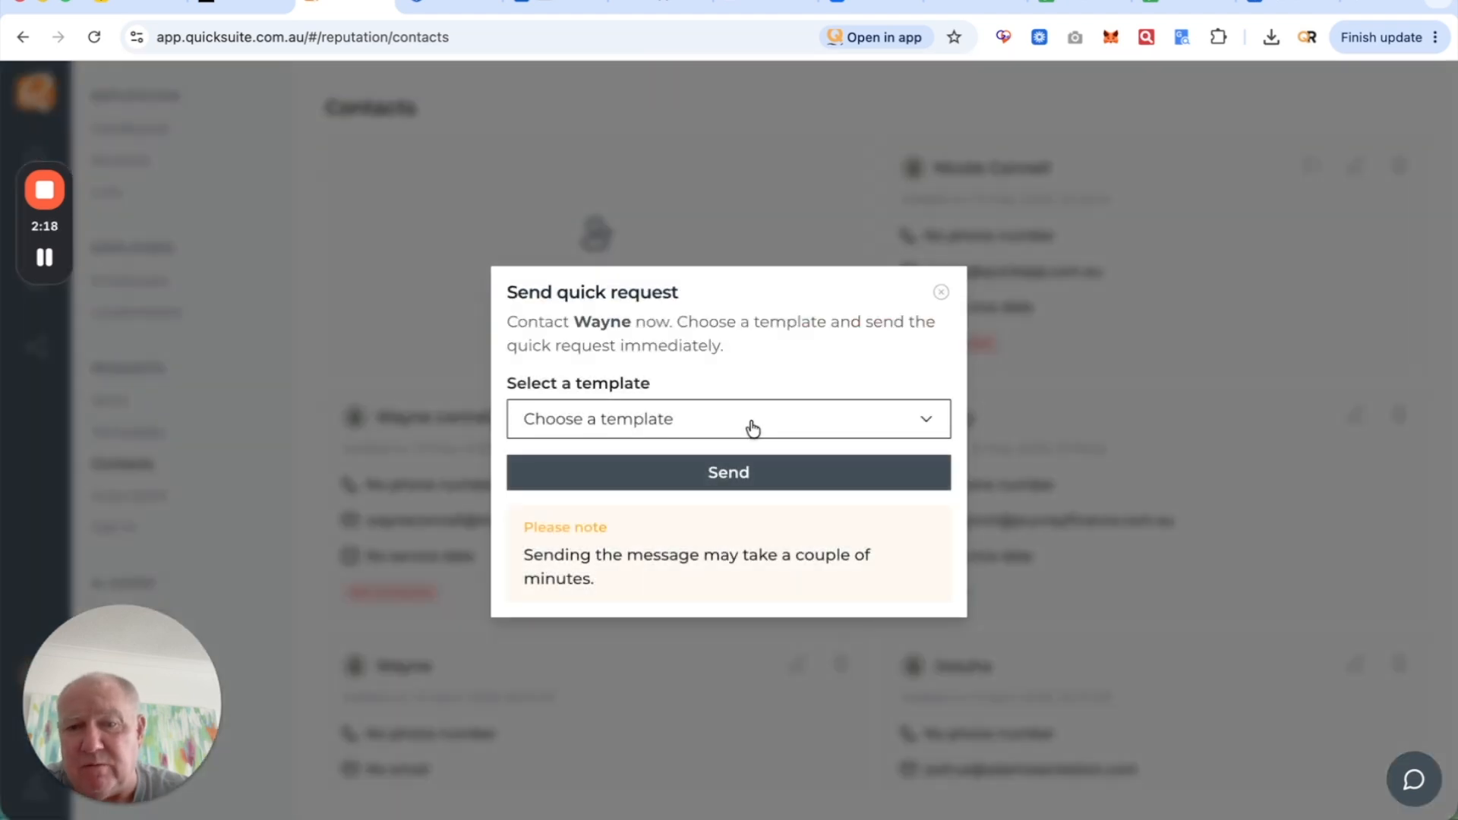
click(750, 426)
click(676, 499)
click(722, 486)
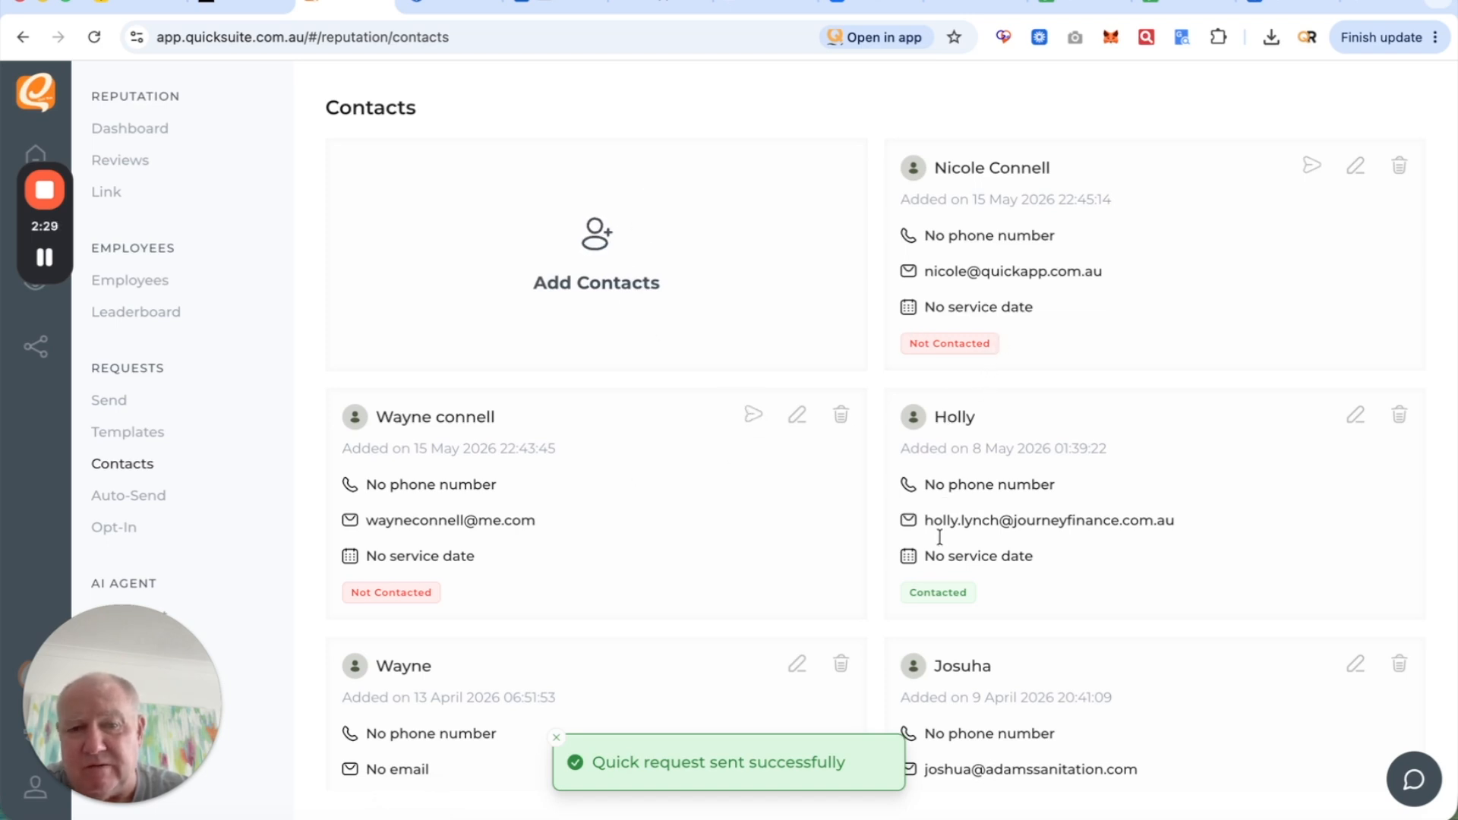
- Reload the Contacts page and scroll through the cards to check the new contacts
scroll(719, 535, down, 1)
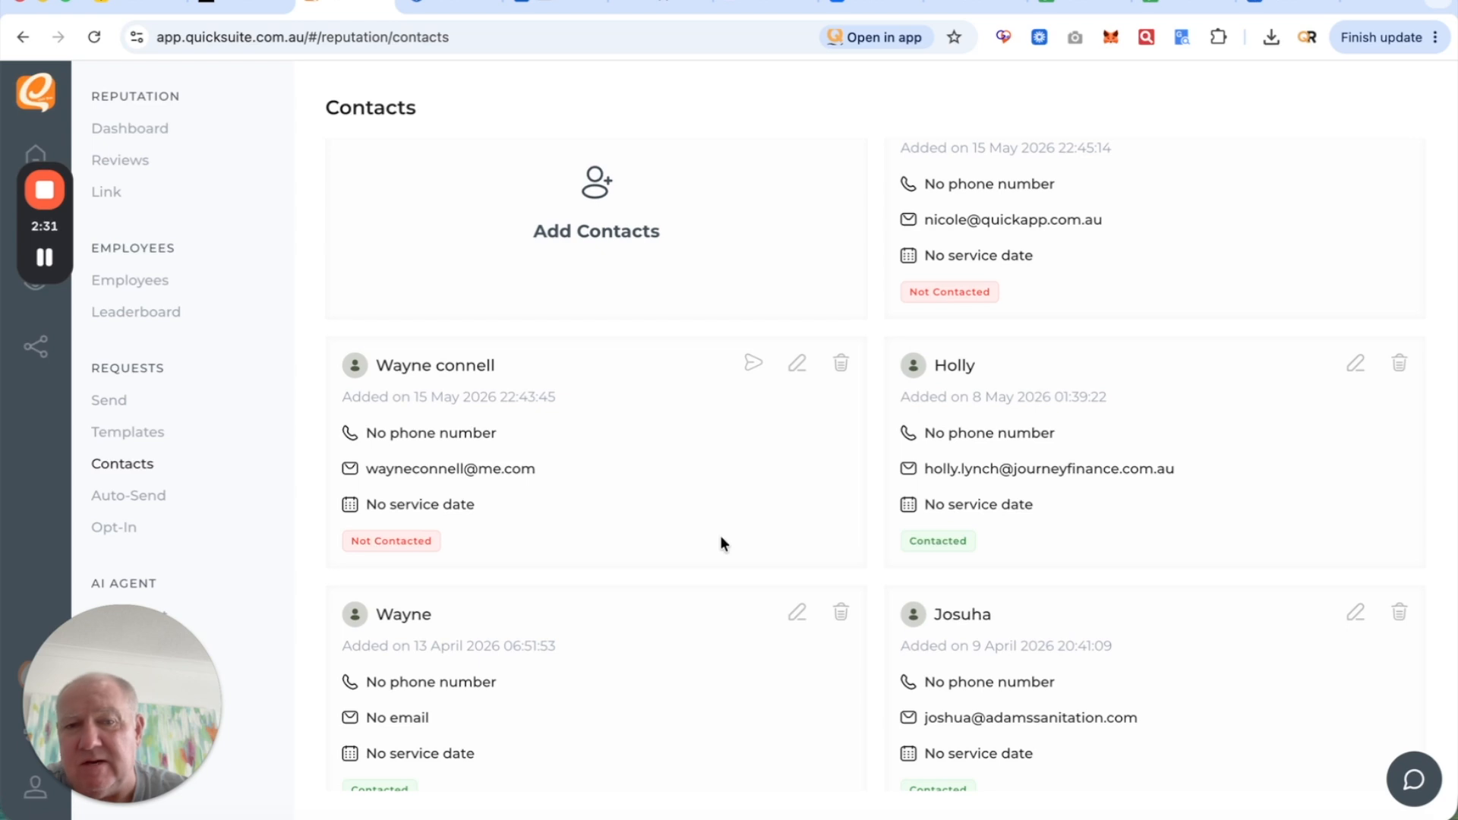
scroll(720, 535, up, 1)
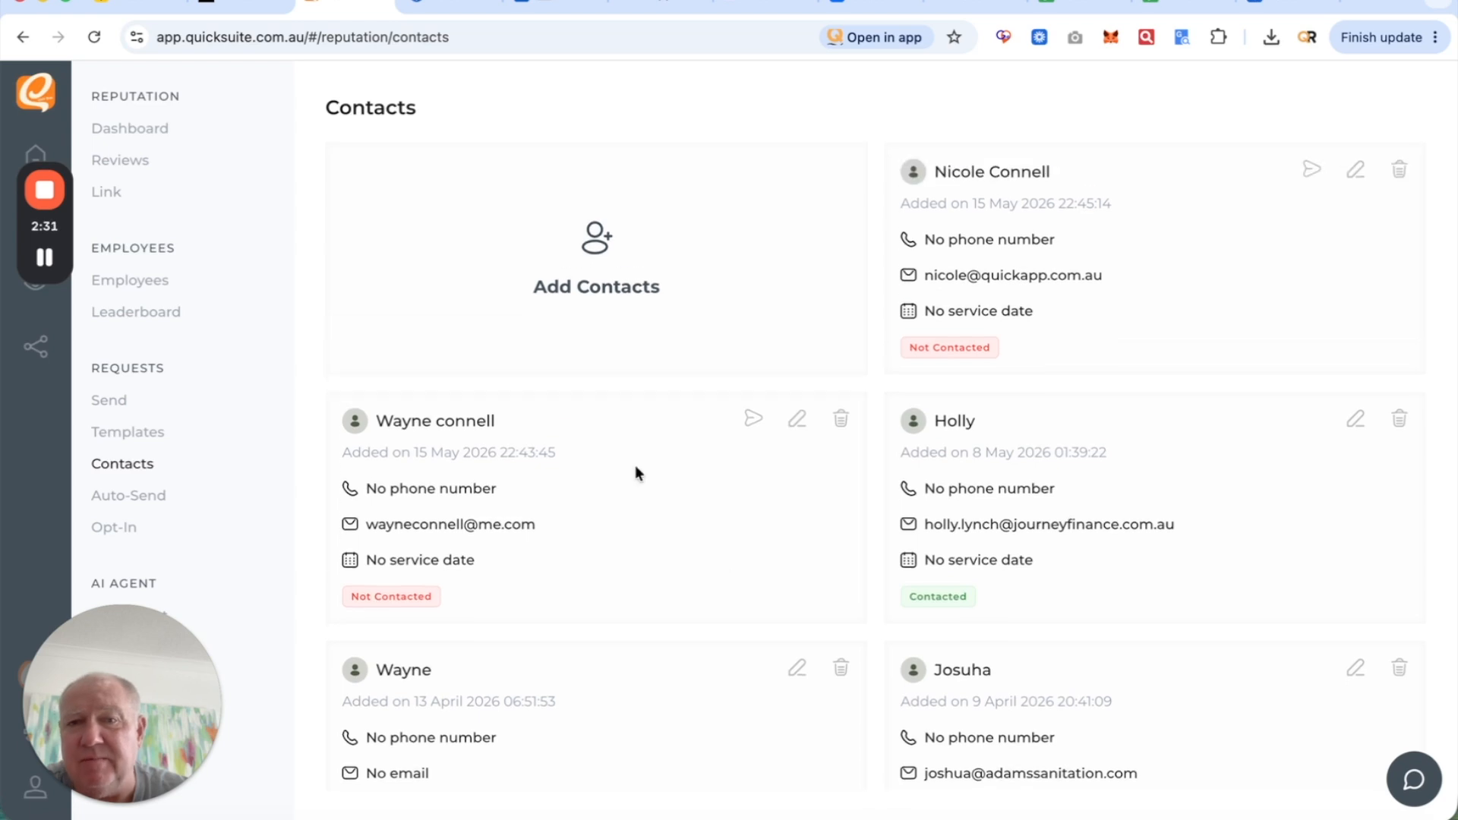
click(95, 40)
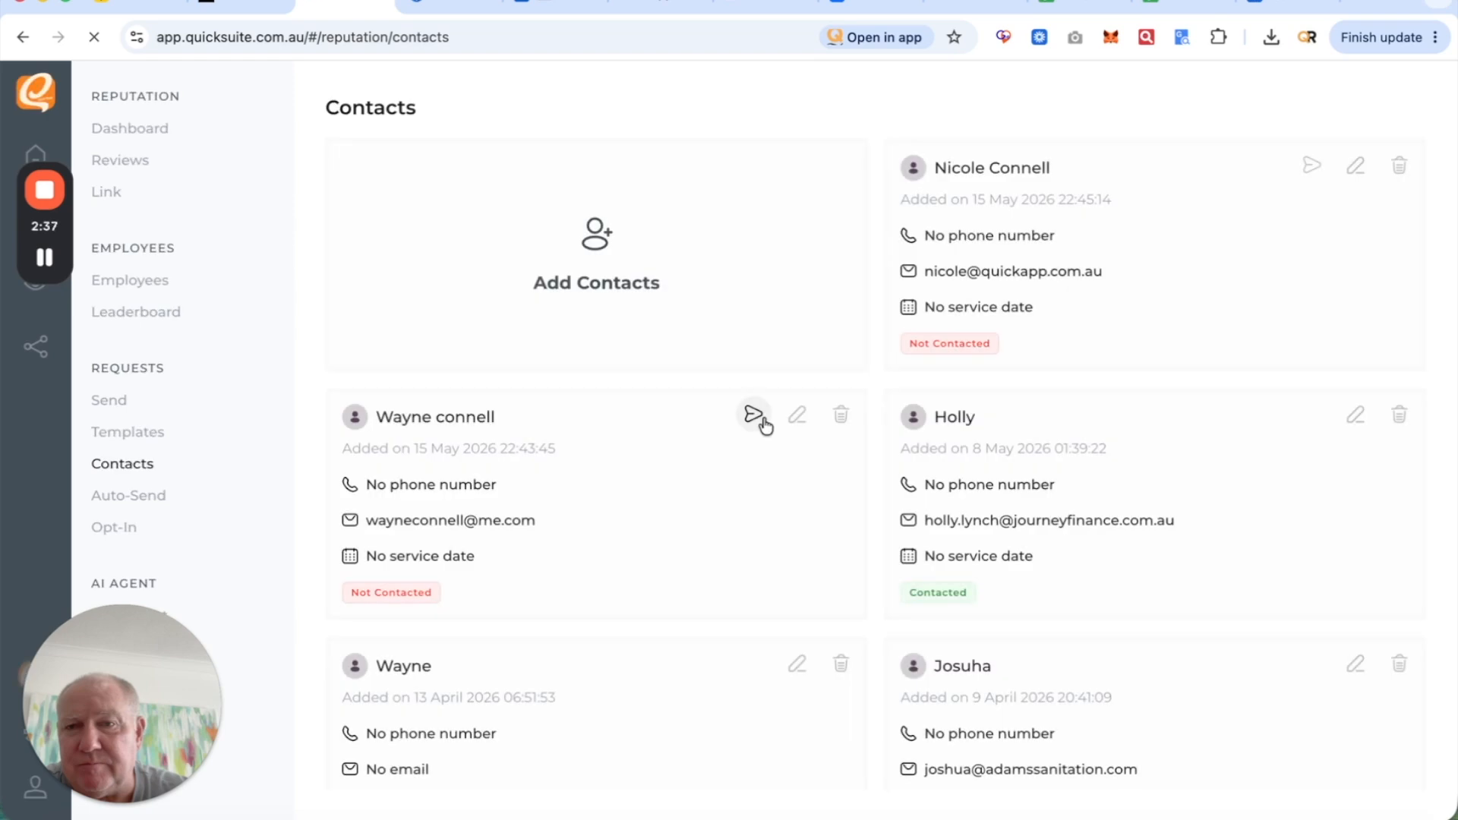
scroll(700, 649, down, 4)
scroll(700, 653, up, 4)
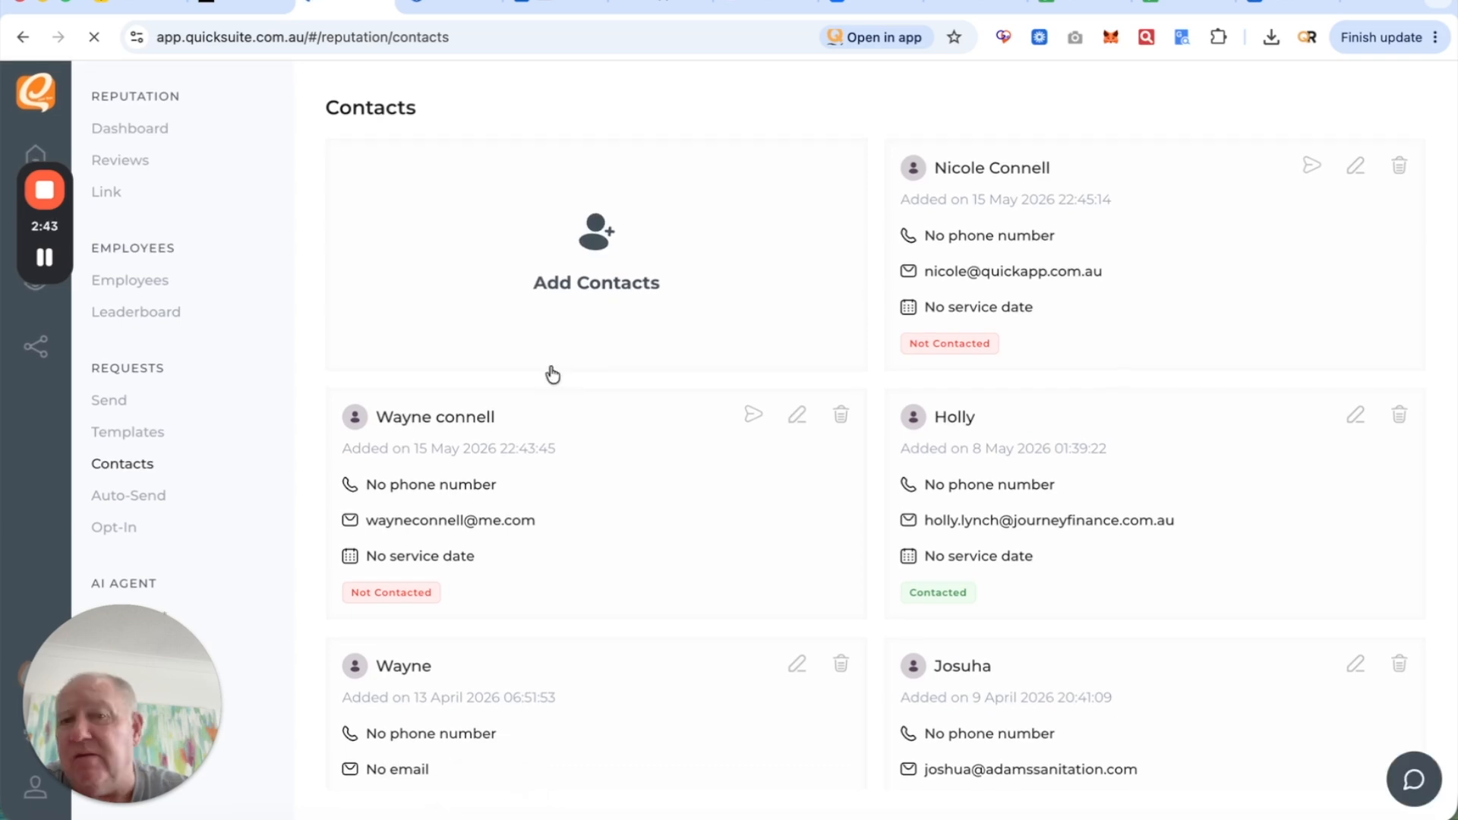
scroll(678, 569, down, 5)
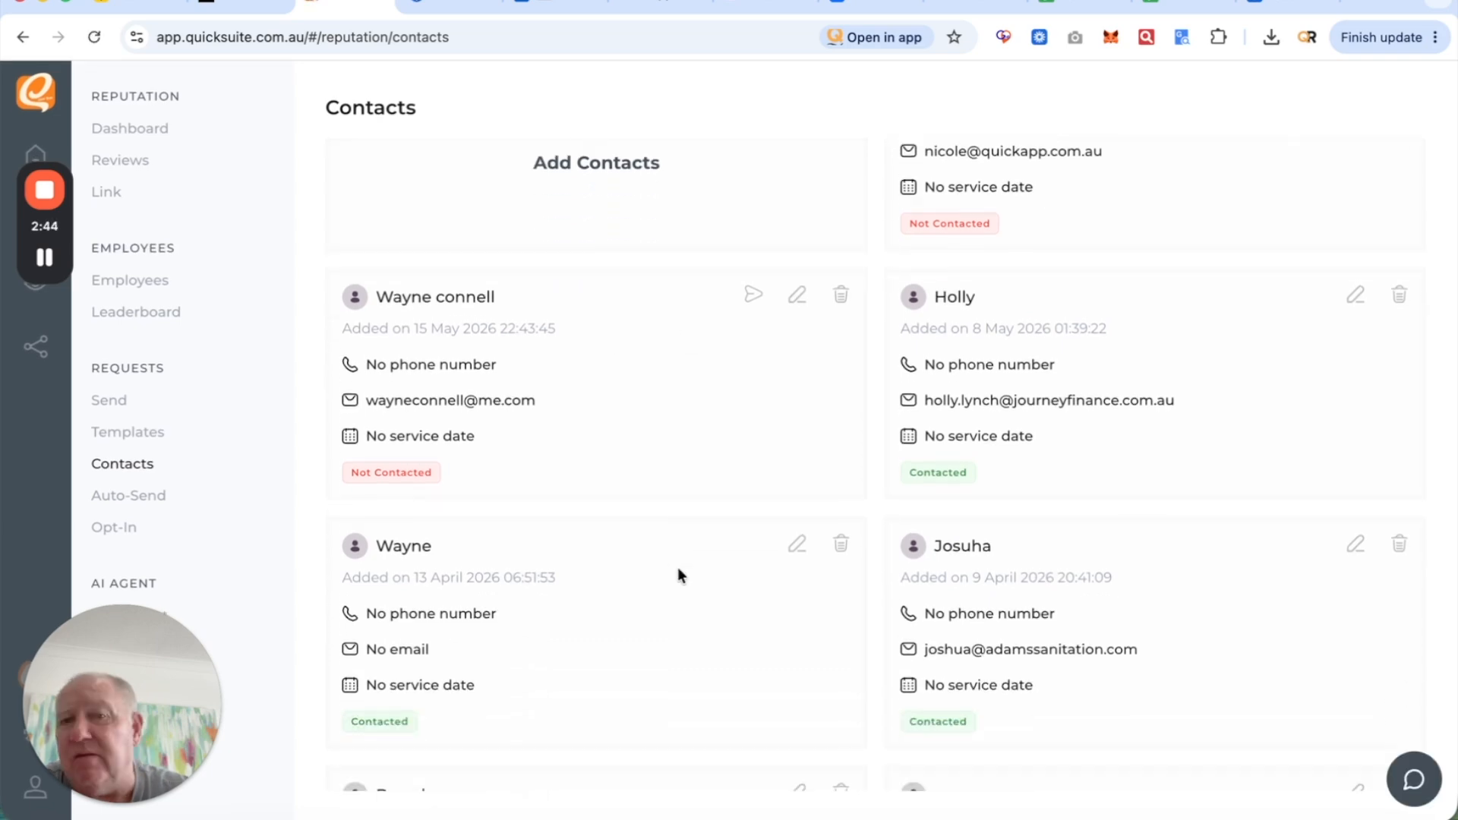
scroll(678, 569, up, 5)
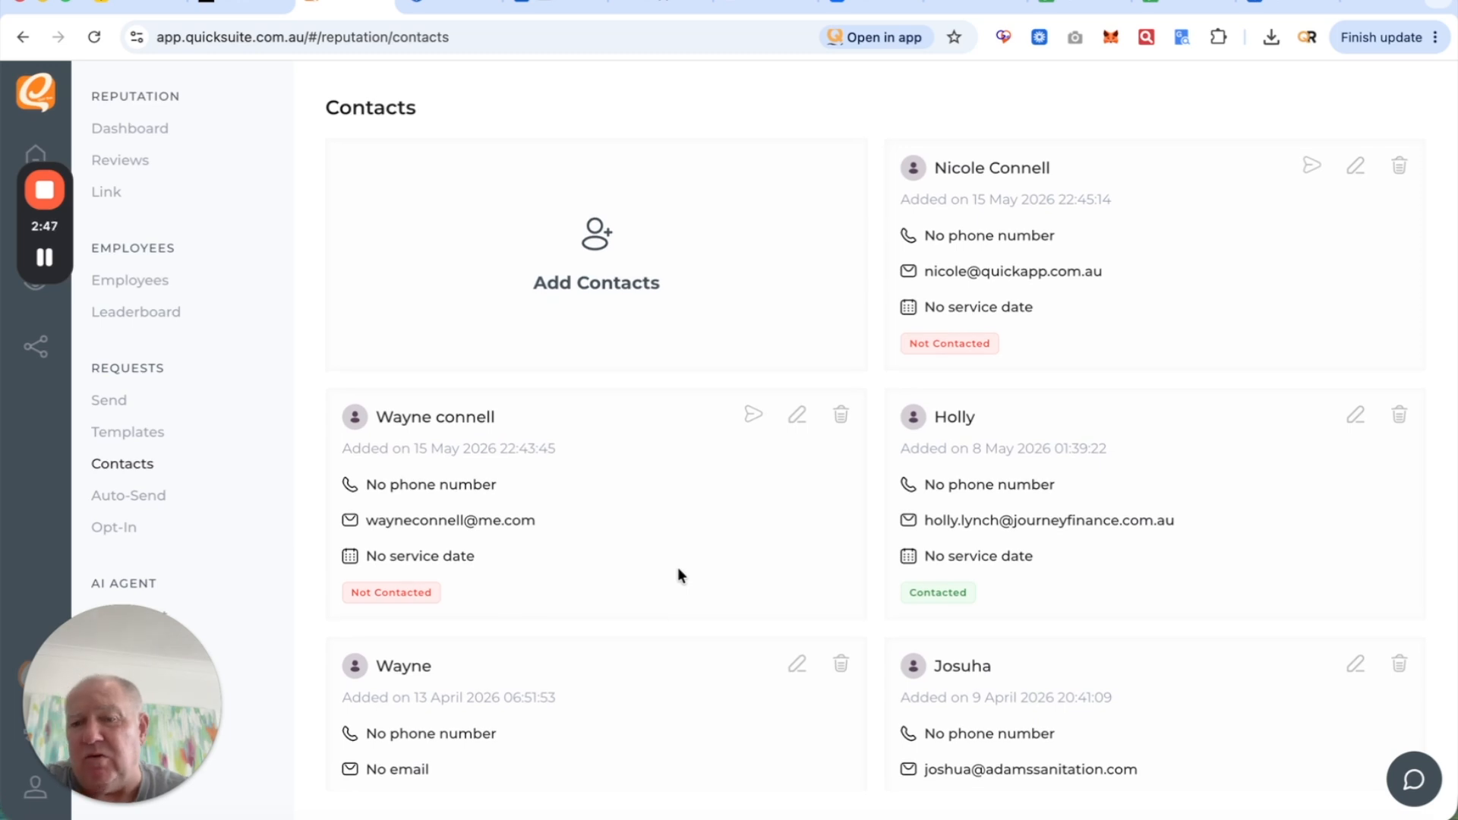
- Switch to the contacts spreadsheet, then go to the Quick Suite home dashboard
click(1166, 7)
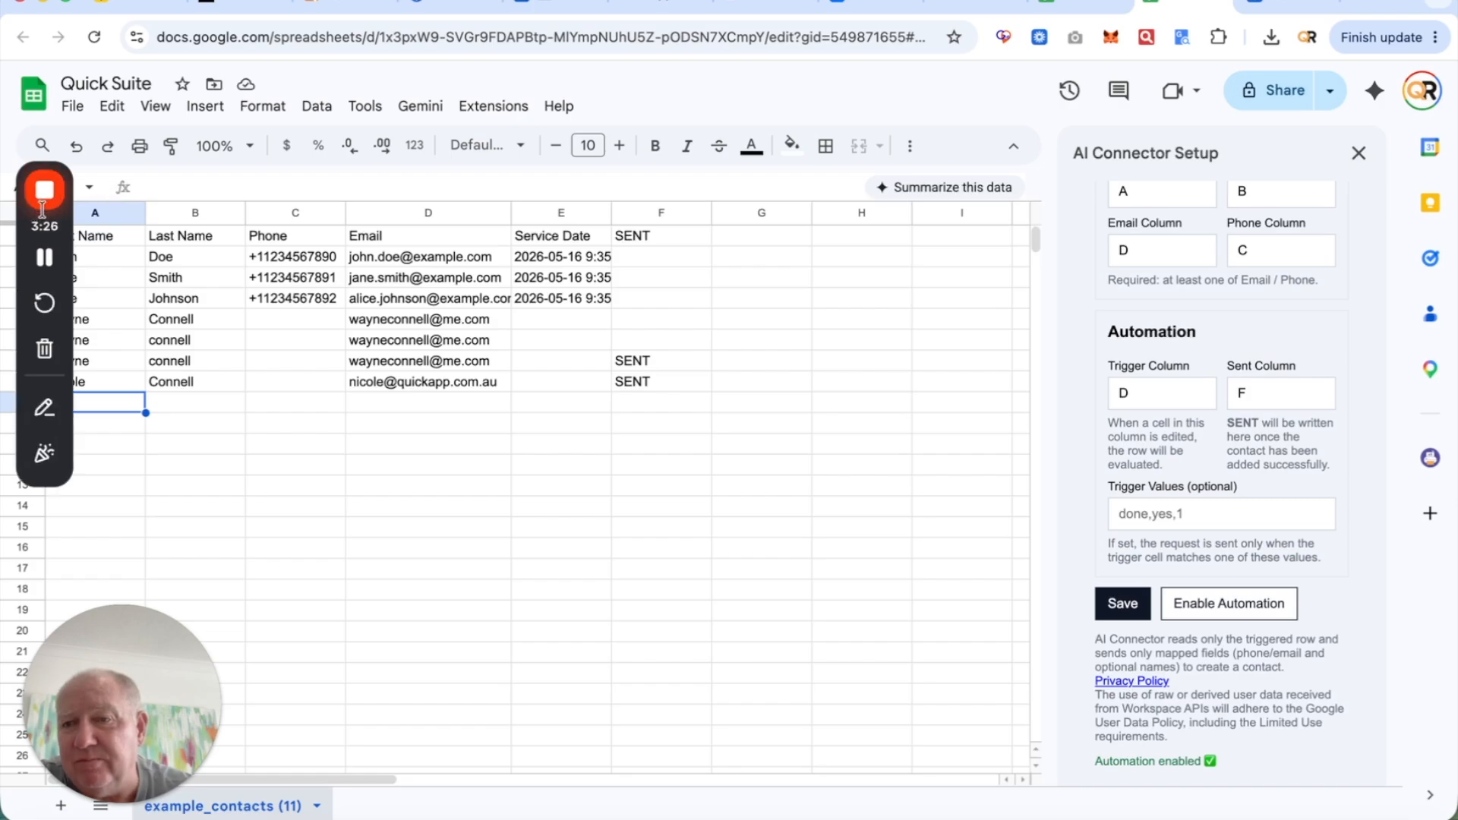
click(44, 189)
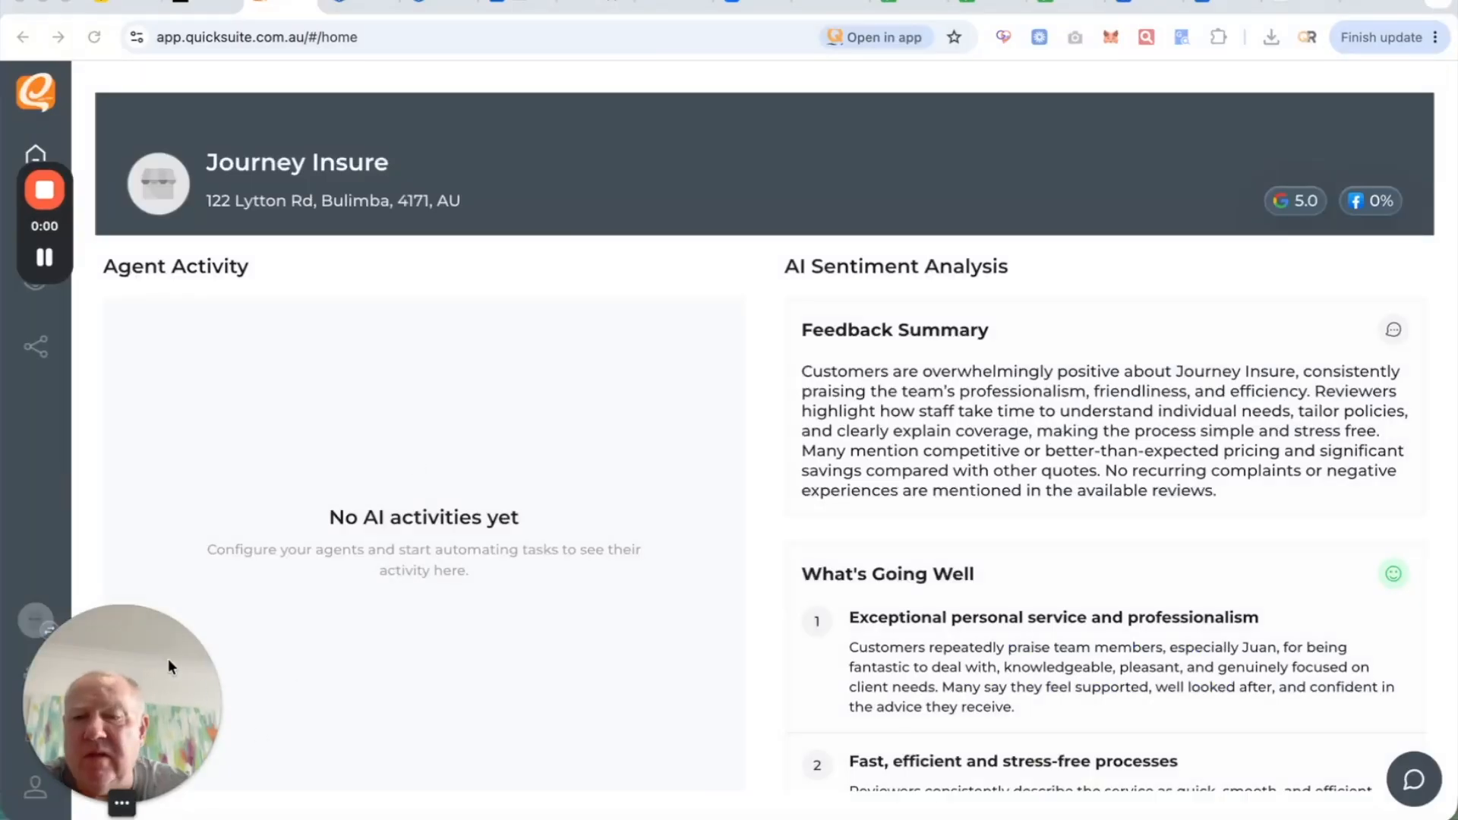
- Open Reputation's Review Link page showing the Filter Page rating preview
drag(159, 665, 1314, 412)
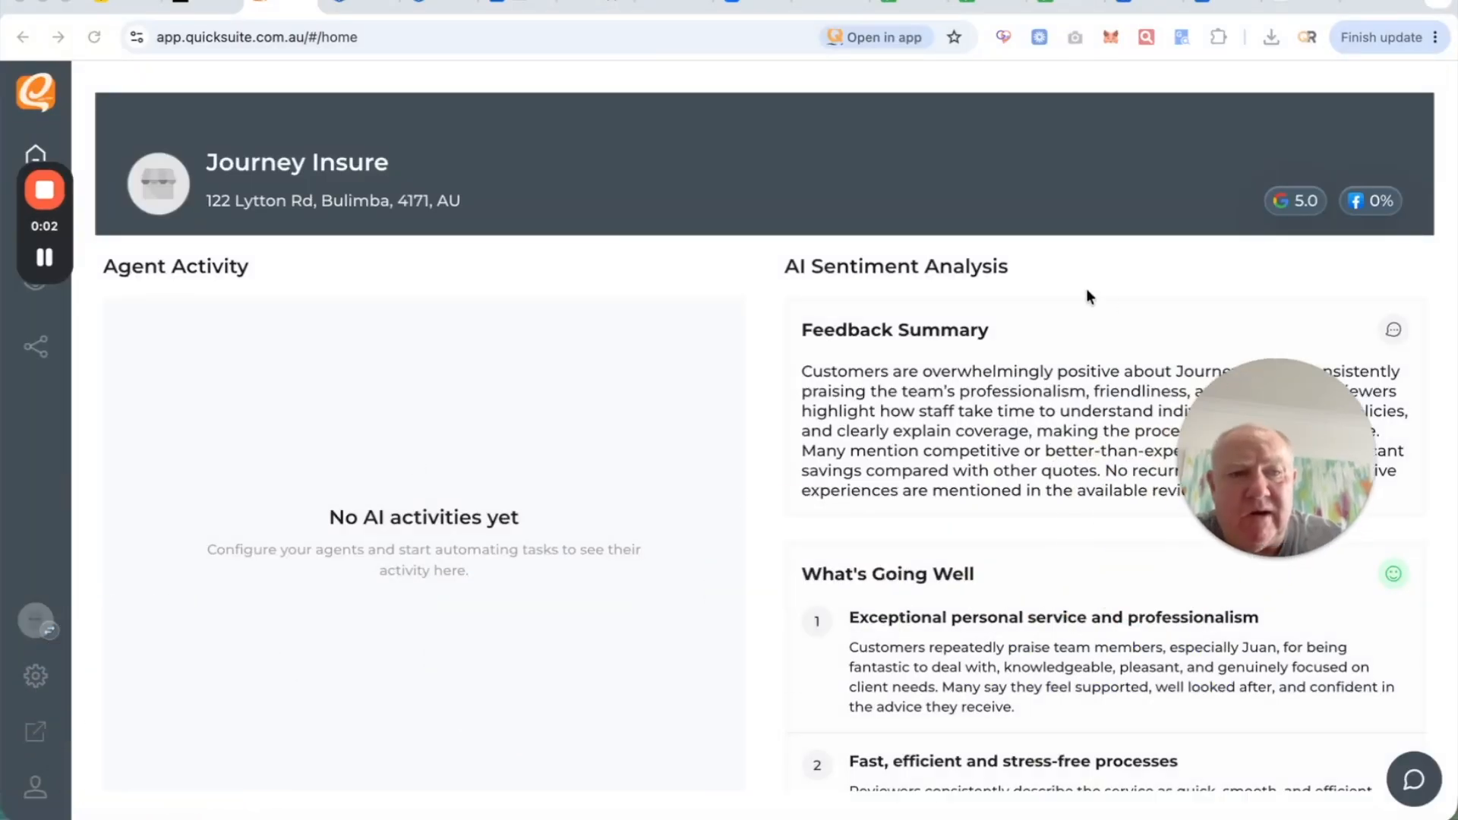
mouse_move(50, 285)
drag(60, 232, 1396, 176)
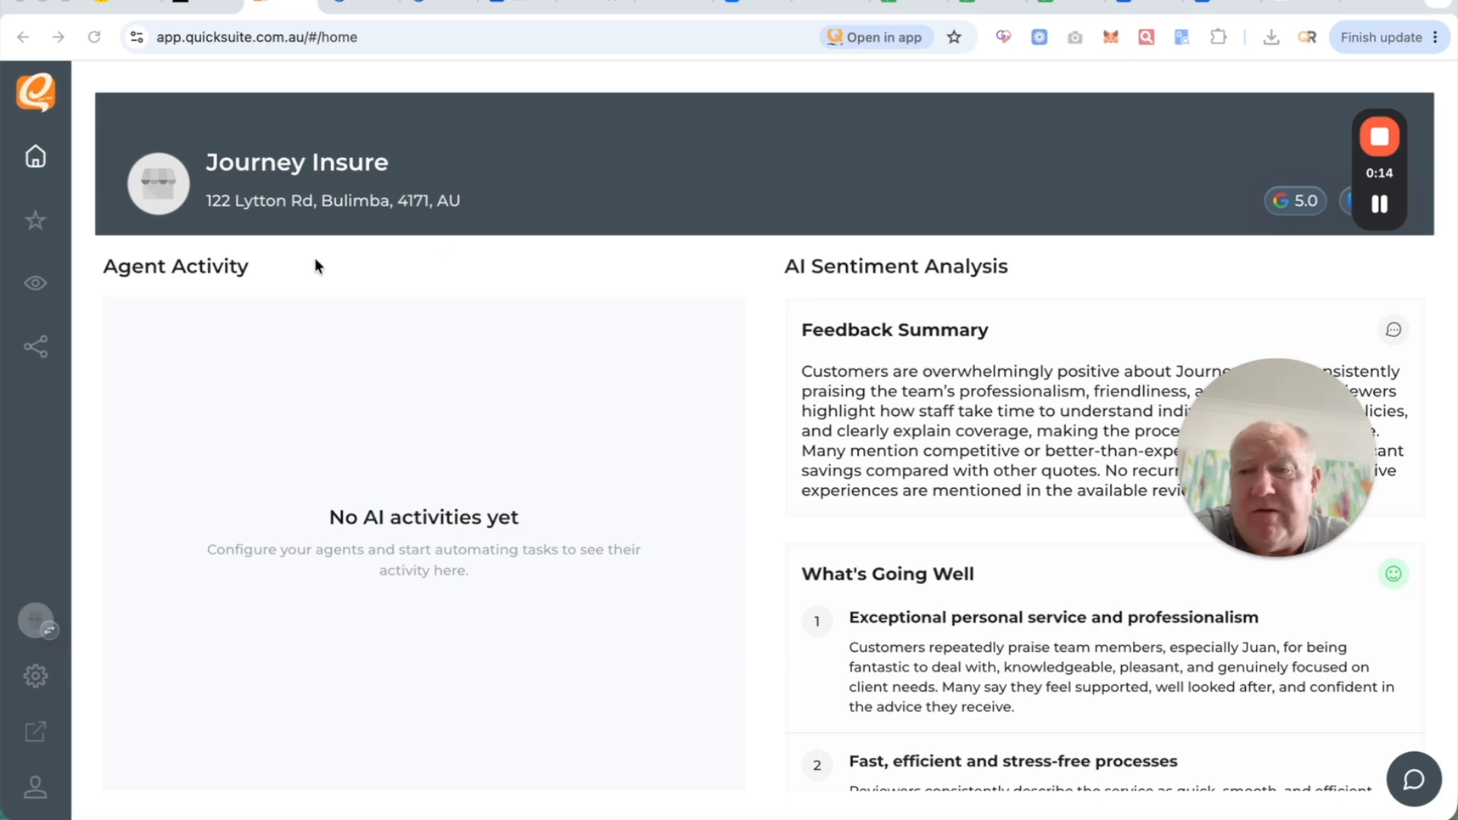
click(33, 221)
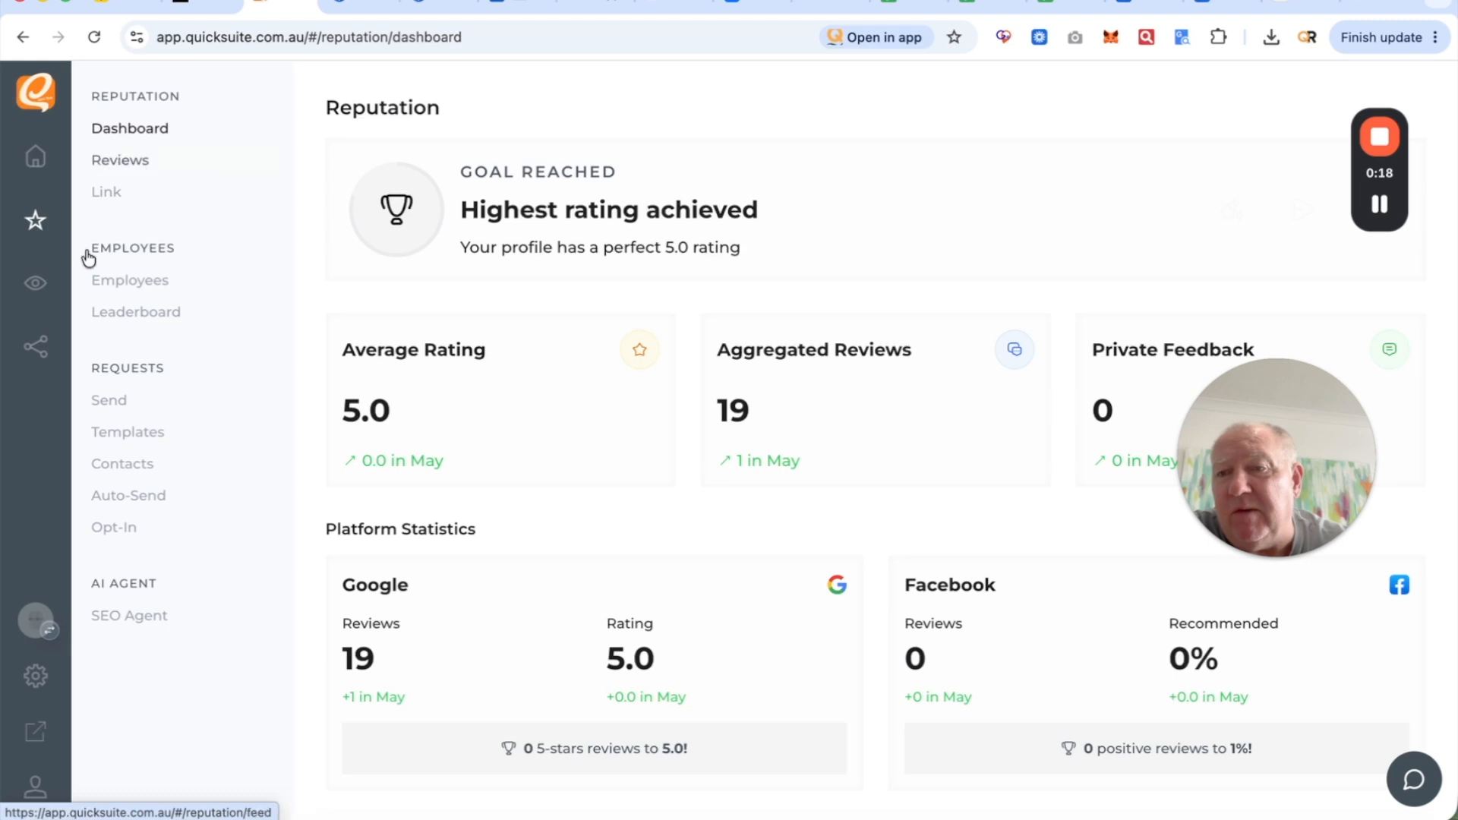
click(107, 193)
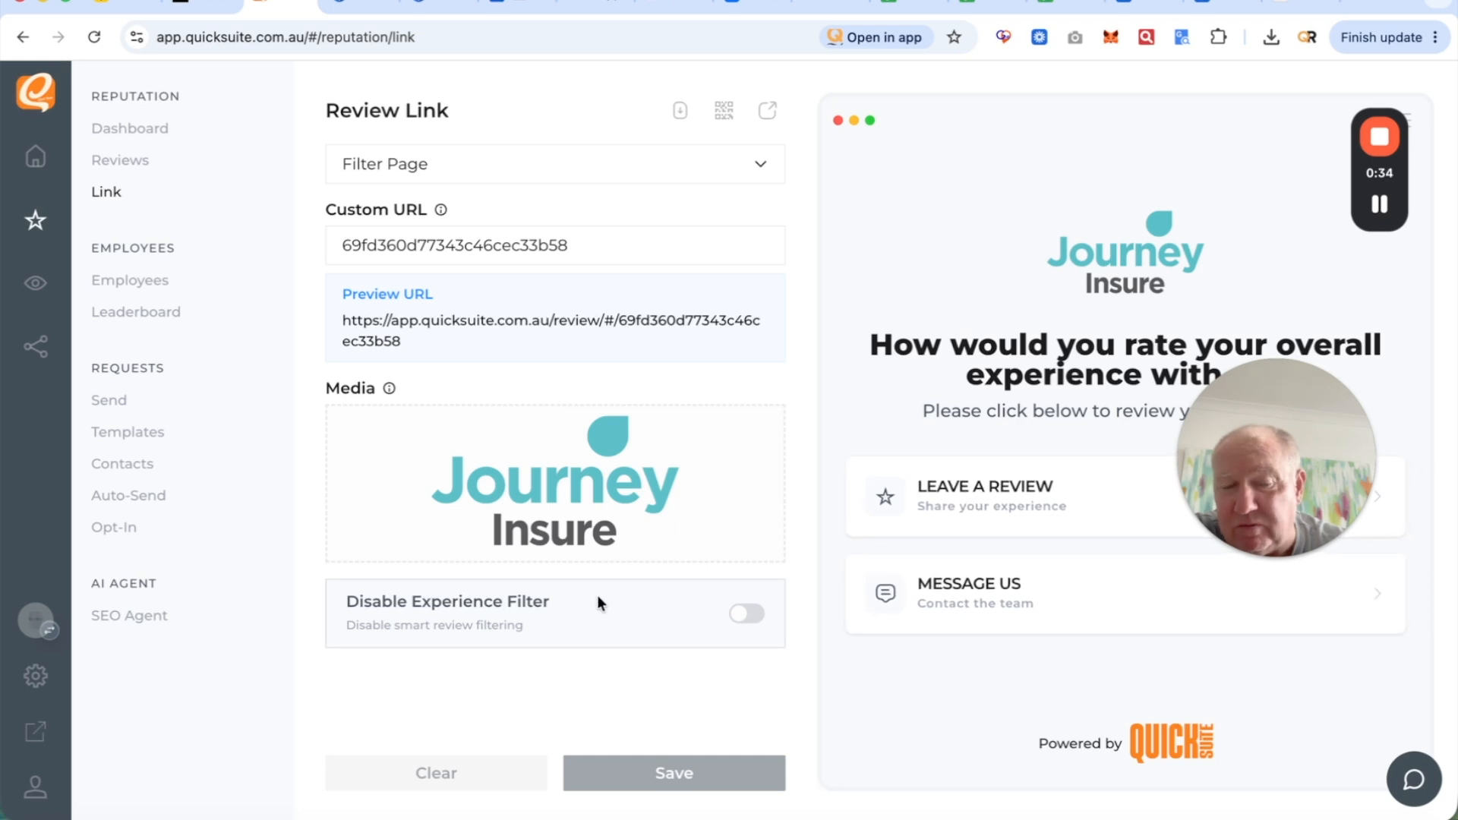
- Browse the review link sections and preview the private feedback form customers see
click(747, 166)
scroll(641, 288, down, 3)
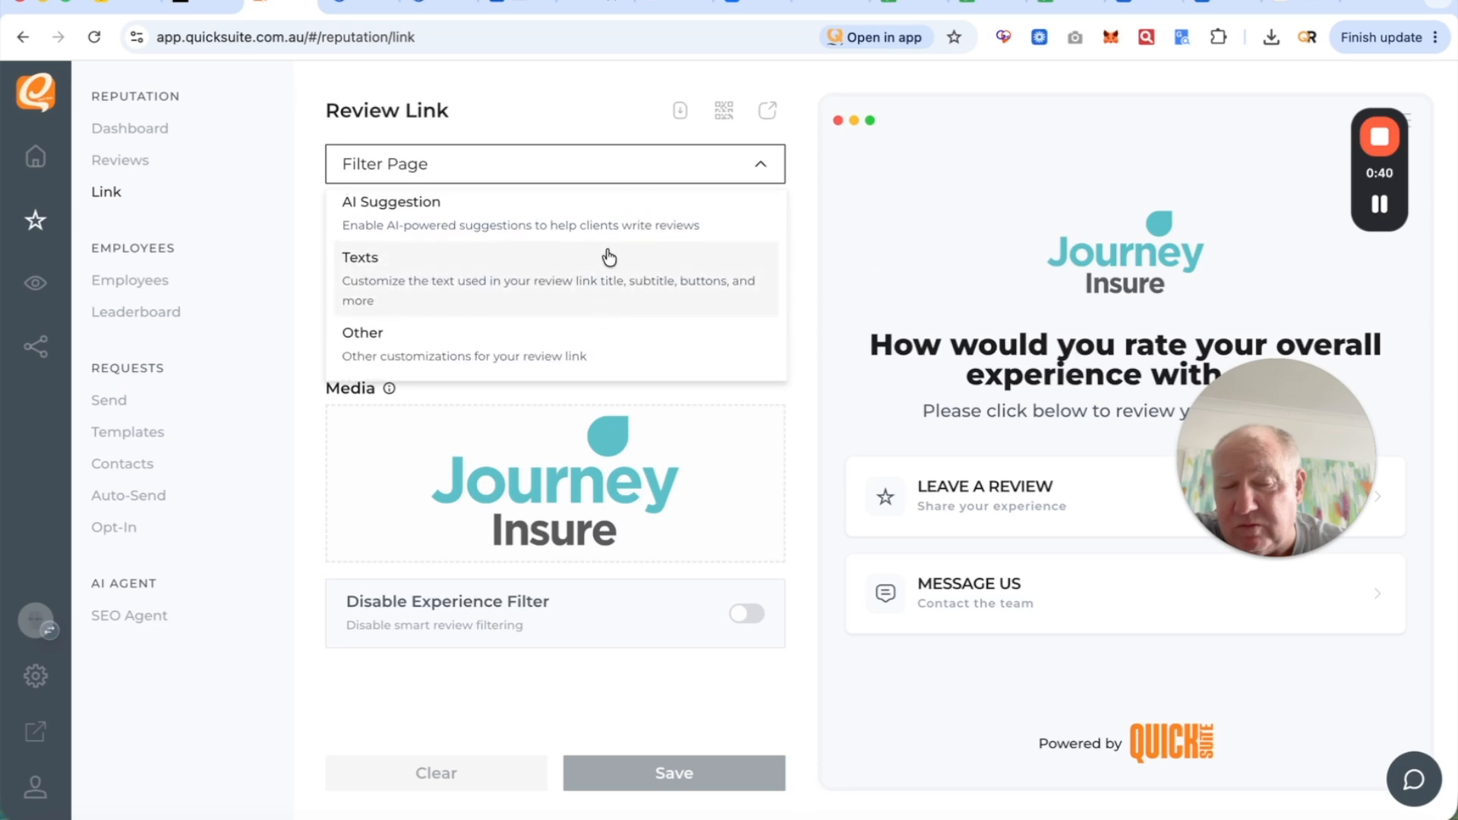
scroll(606, 259, up, 3)
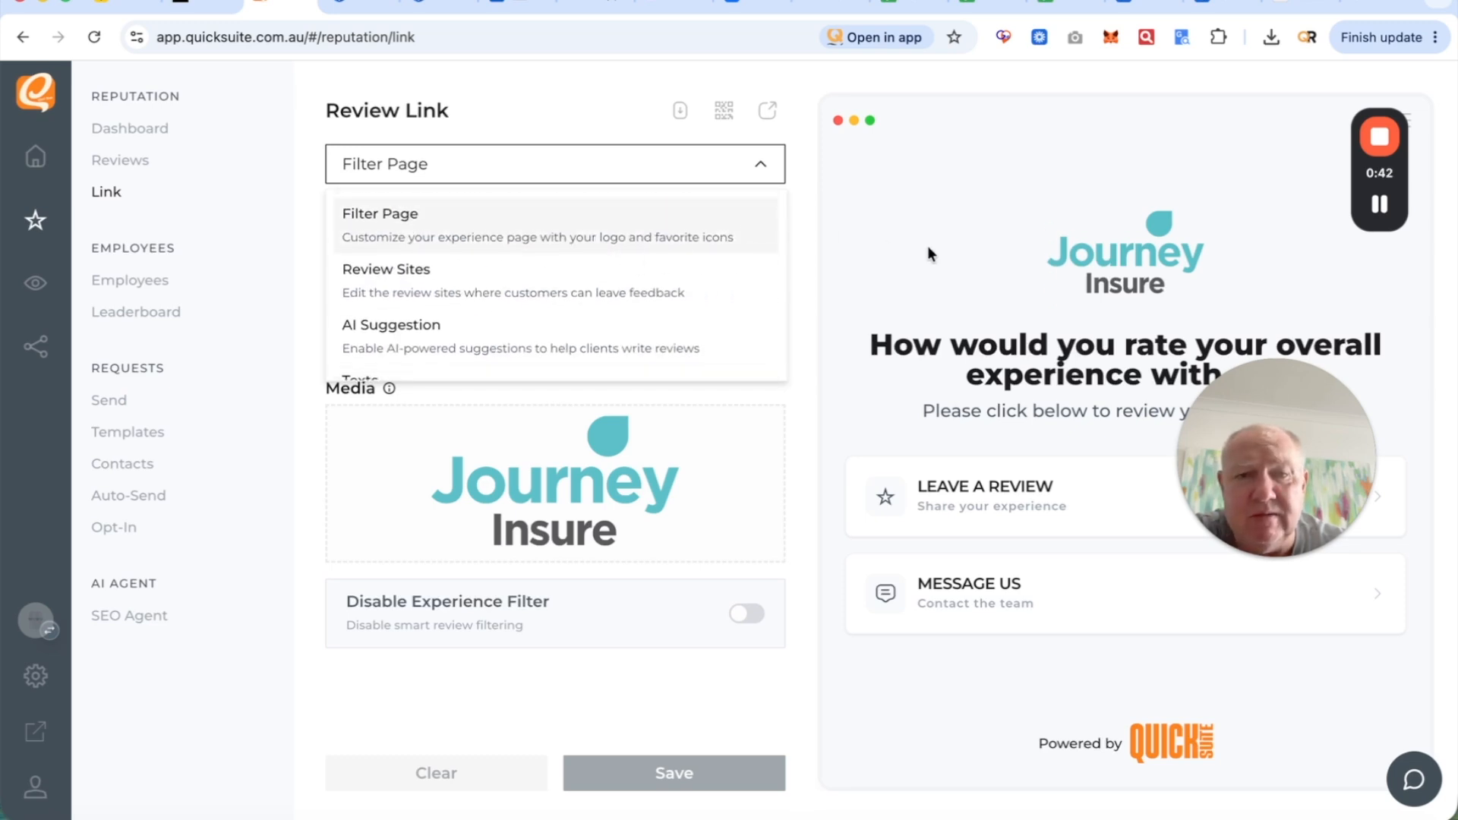
click(924, 599)
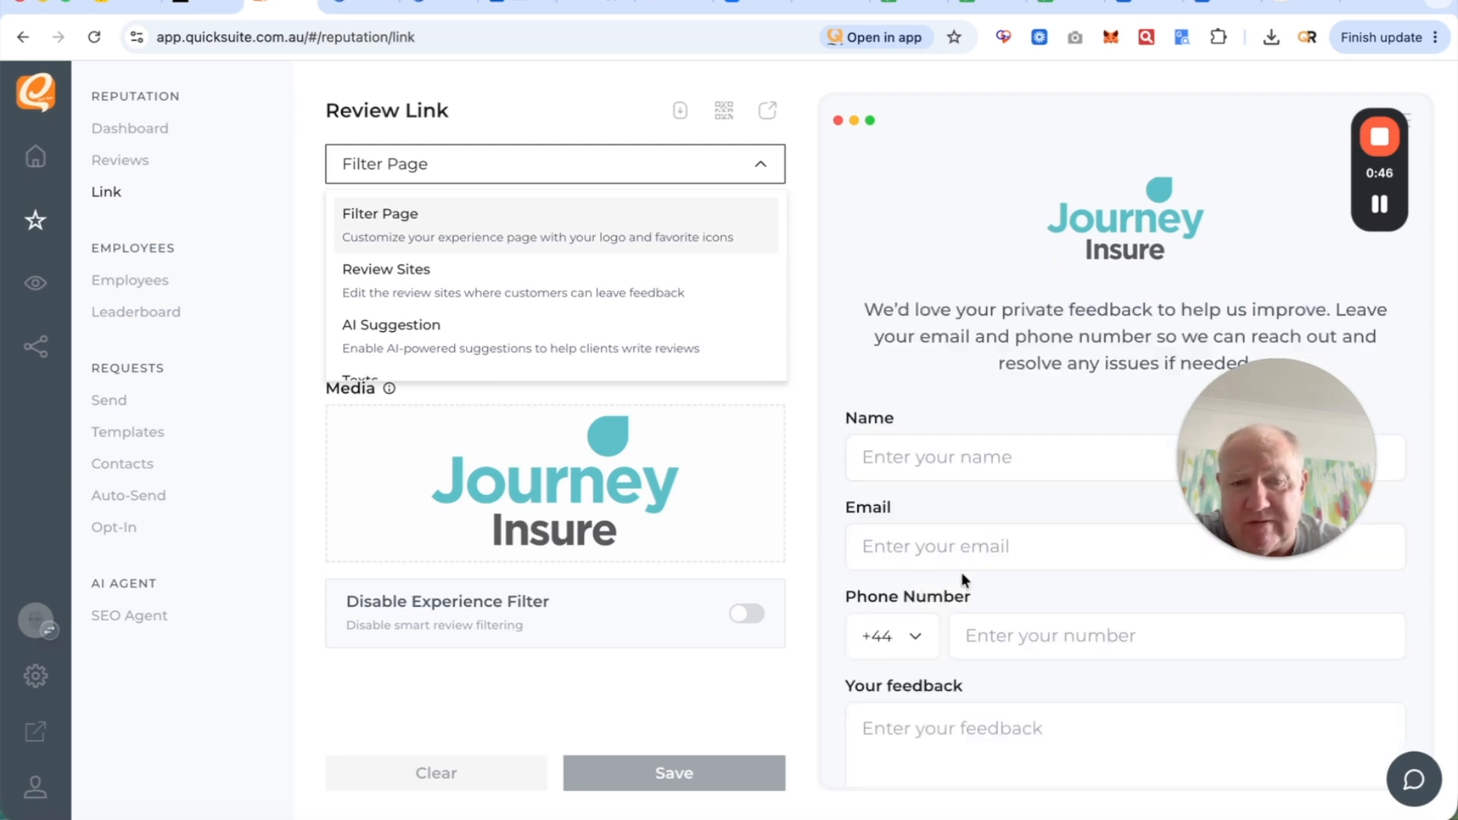
scroll(963, 580, down, 2)
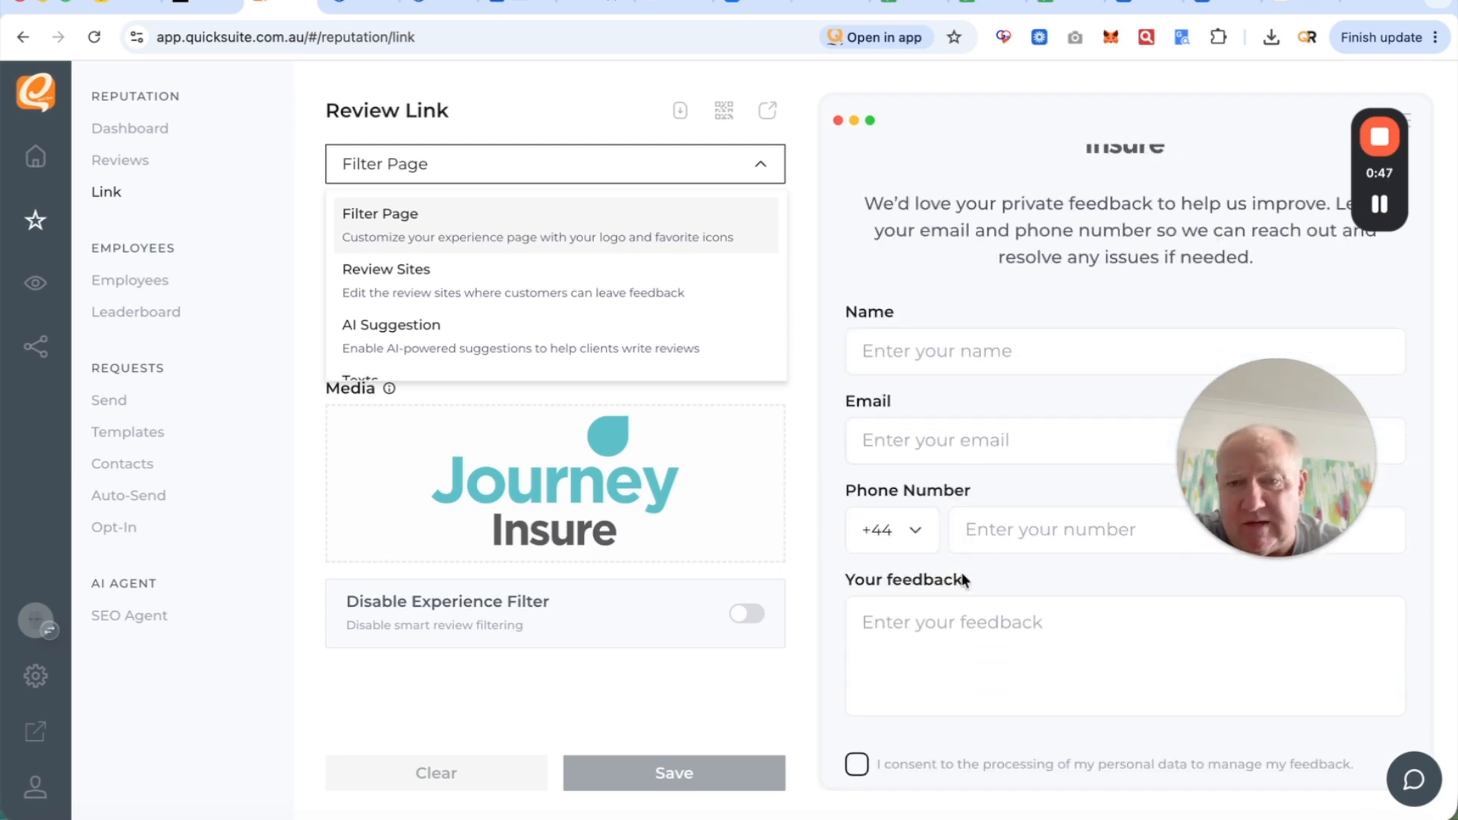
click(638, 237)
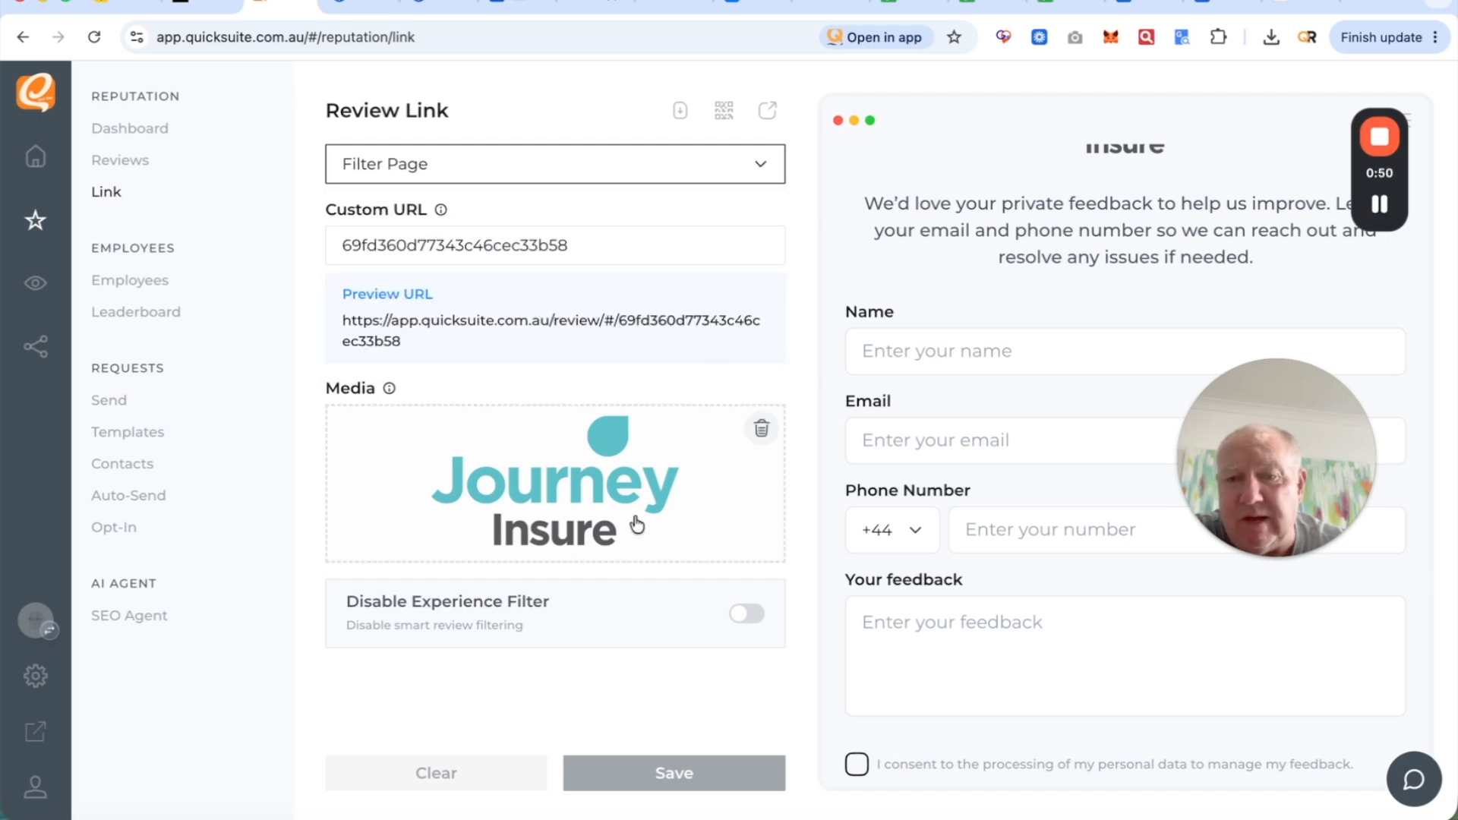
- View Review Sites, then the Texts section with the Filter Page title, subtitle and button fields expanded
click(685, 163)
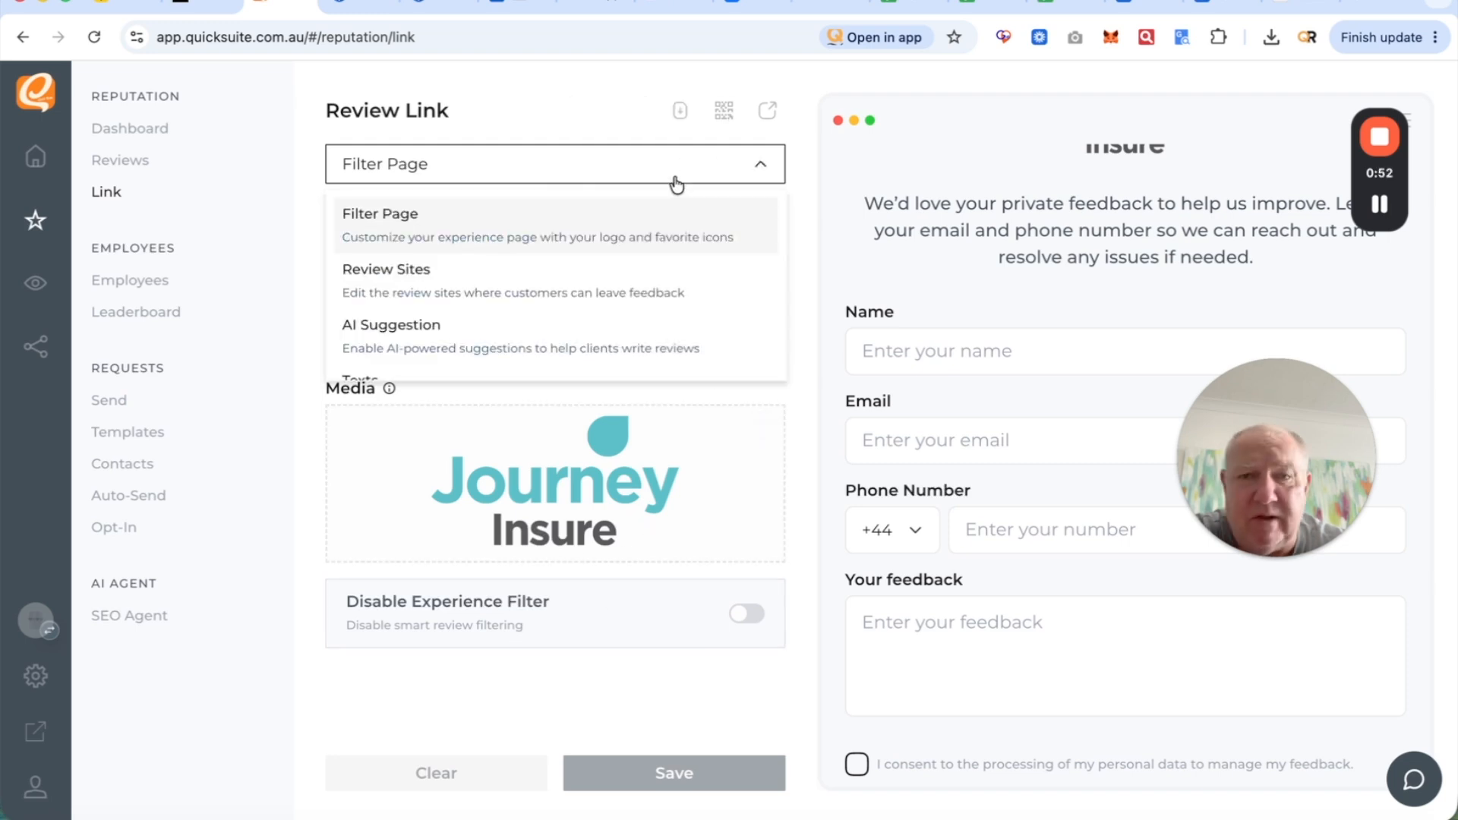
click(596, 279)
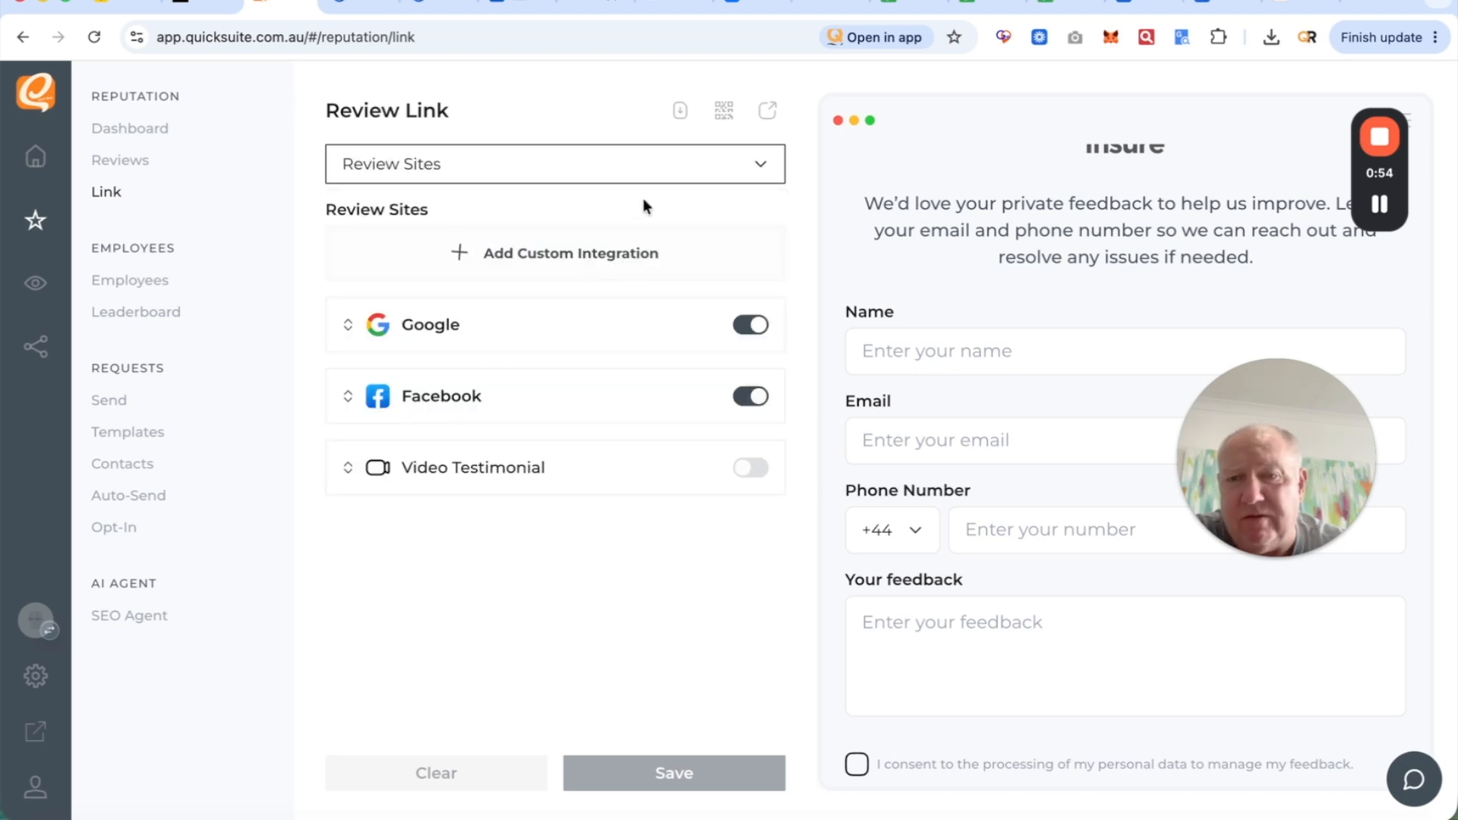
click(652, 177)
scroll(618, 293, down, 3)
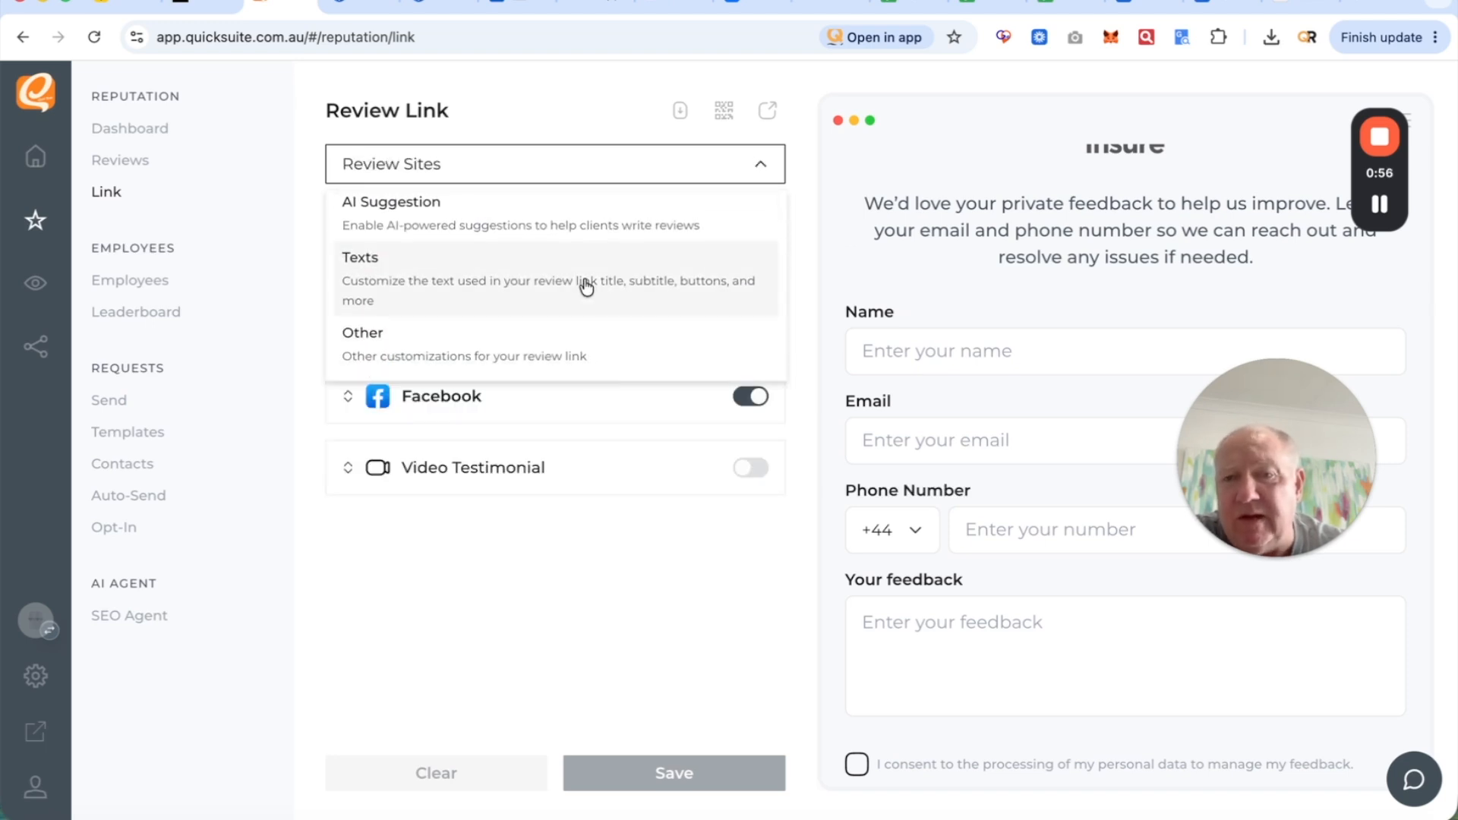
click(584, 282)
click(607, 395)
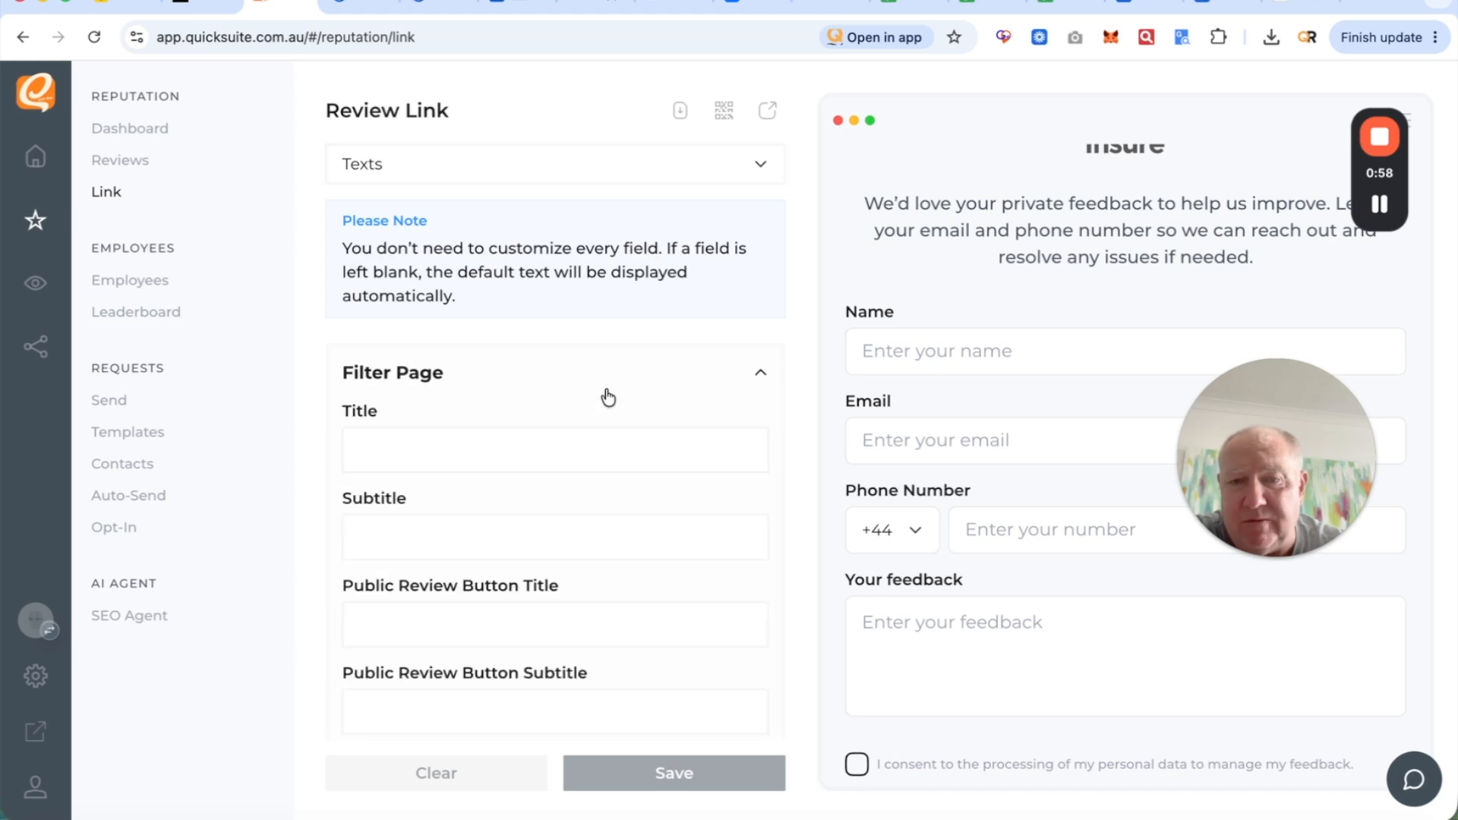
scroll(557, 507, down, 5)
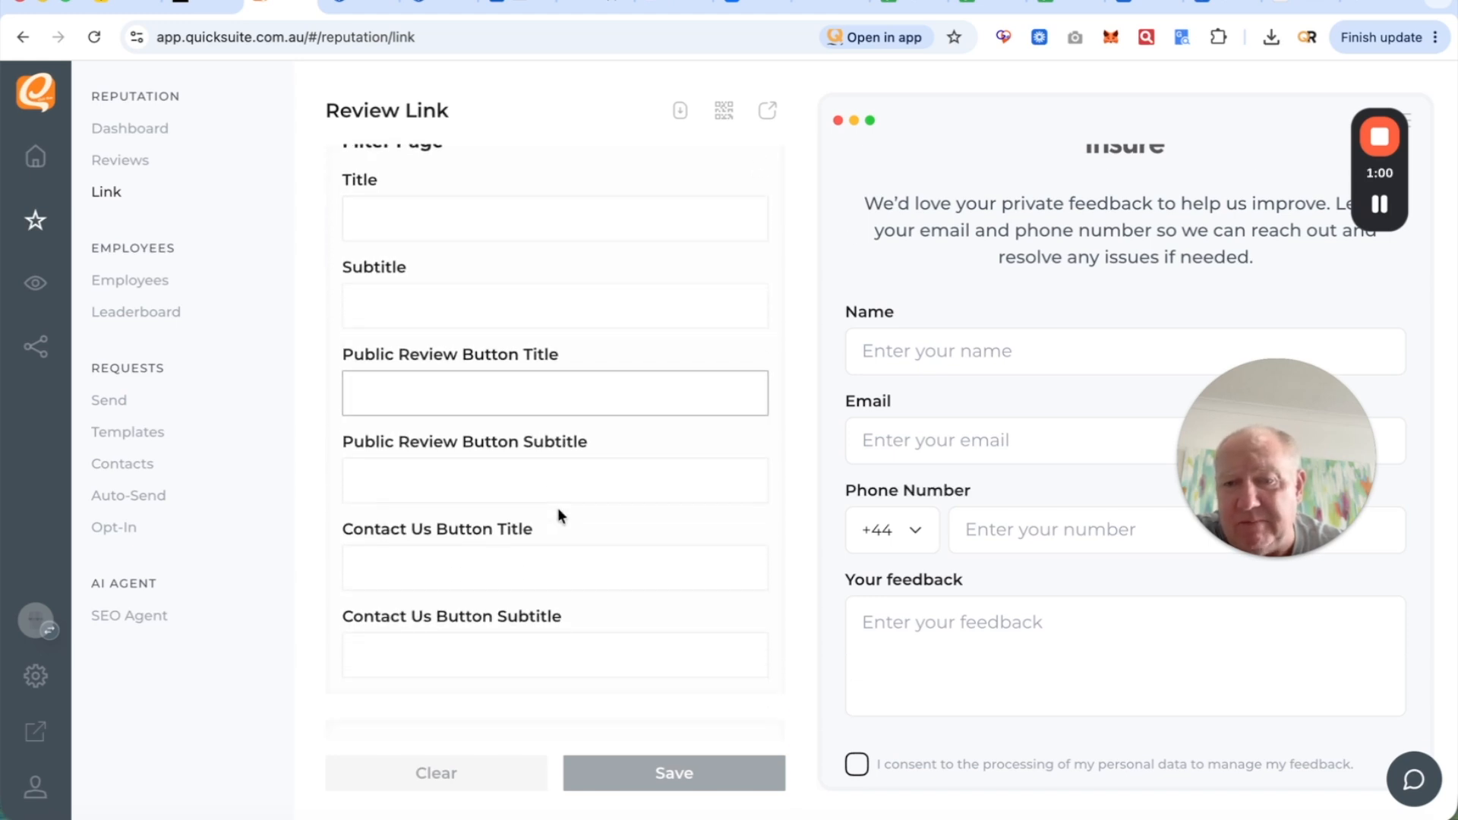
scroll(557, 507, down, 2)
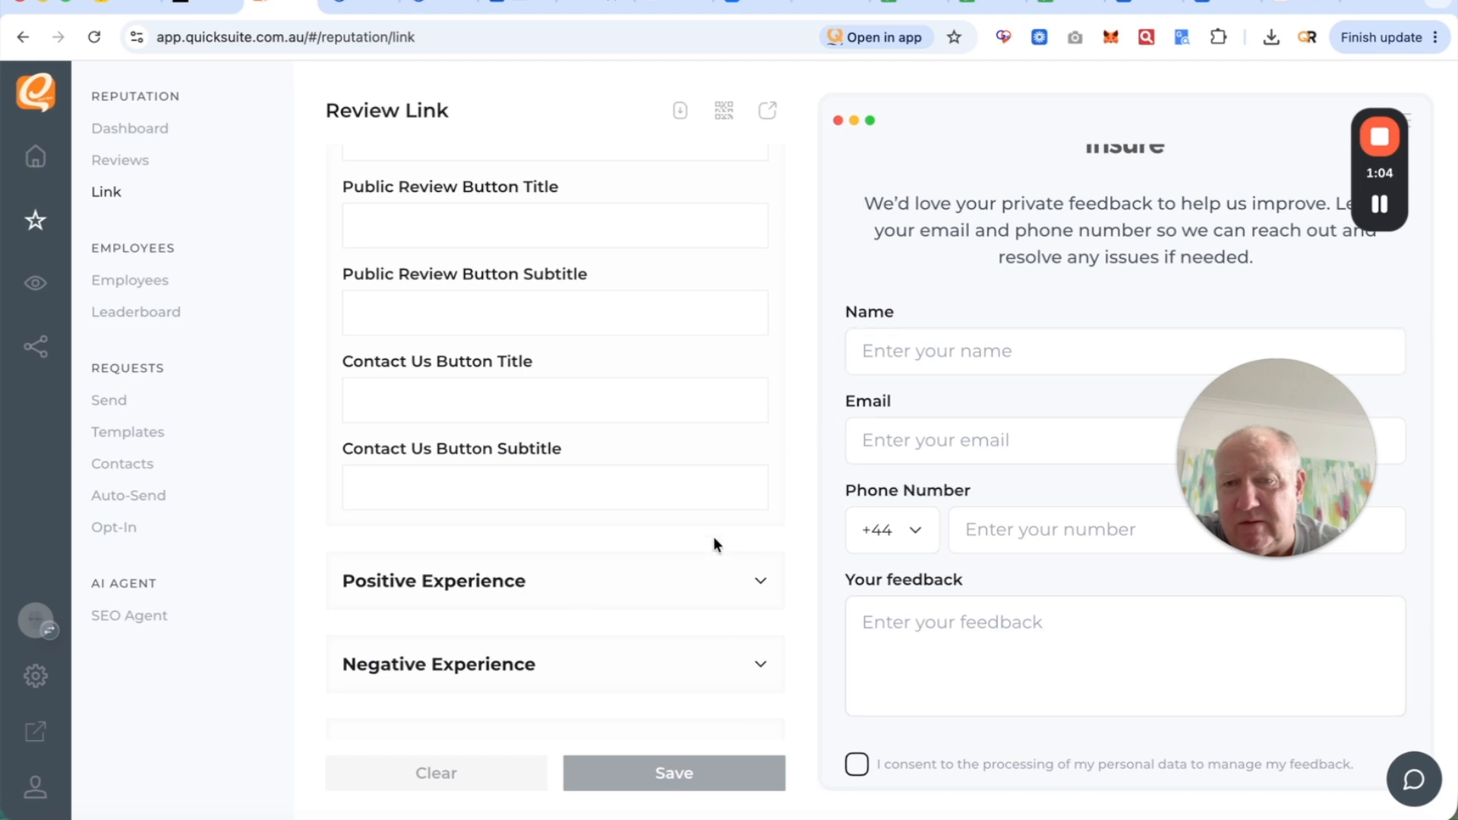
scroll(635, 502, up, 4)
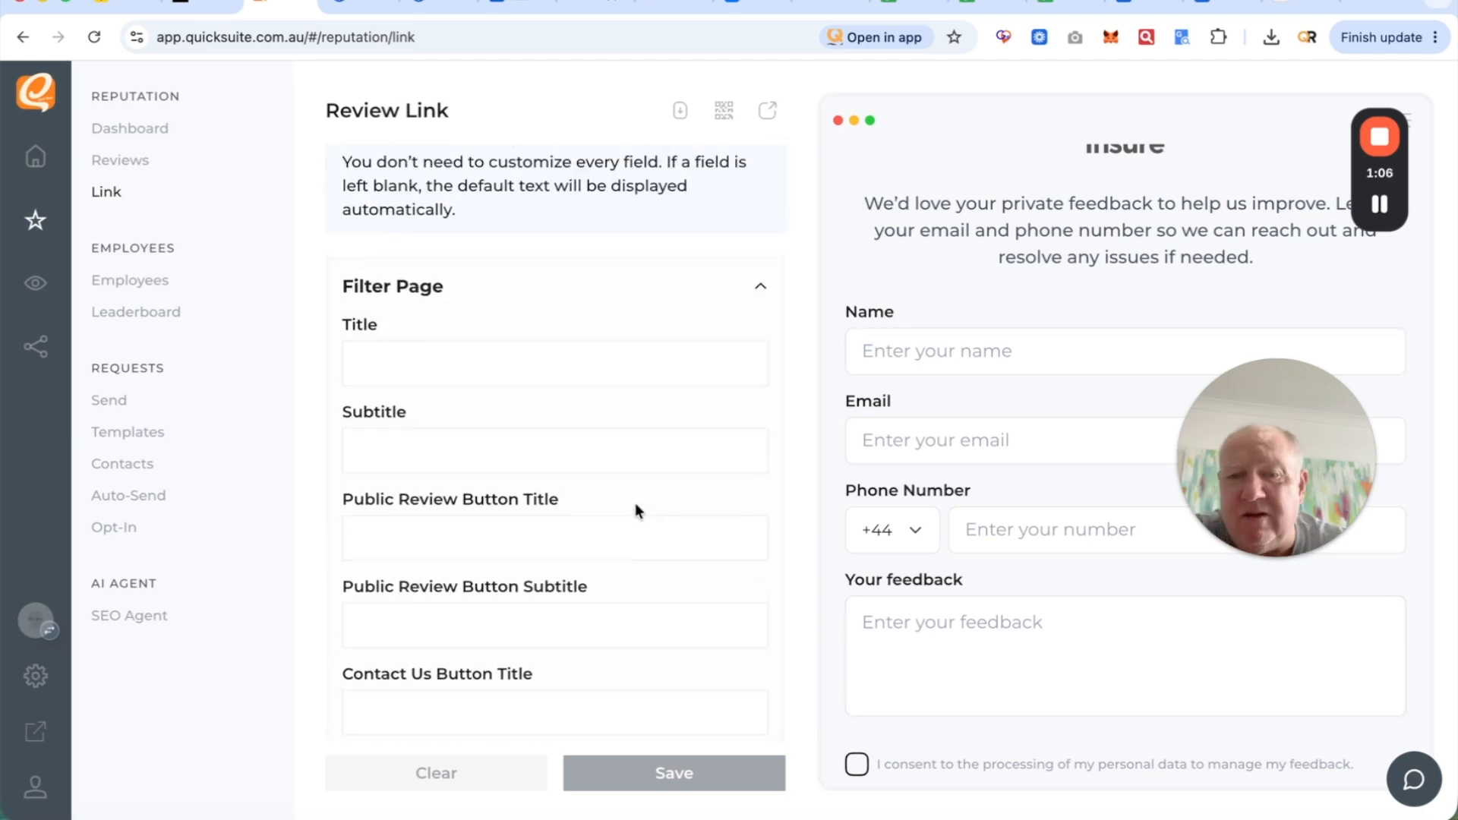
scroll(634, 503, up, 1)
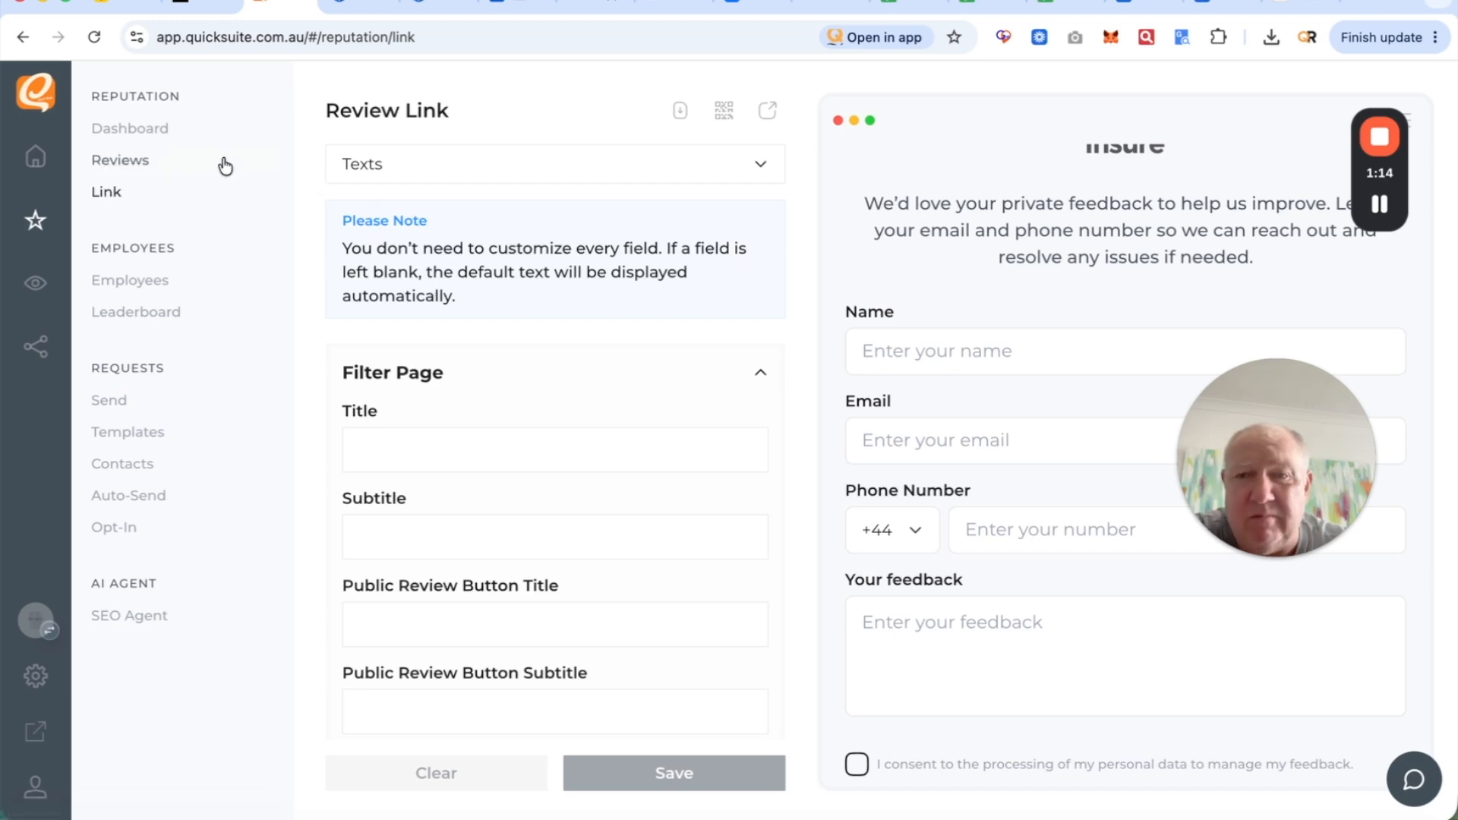
click(148, 166)
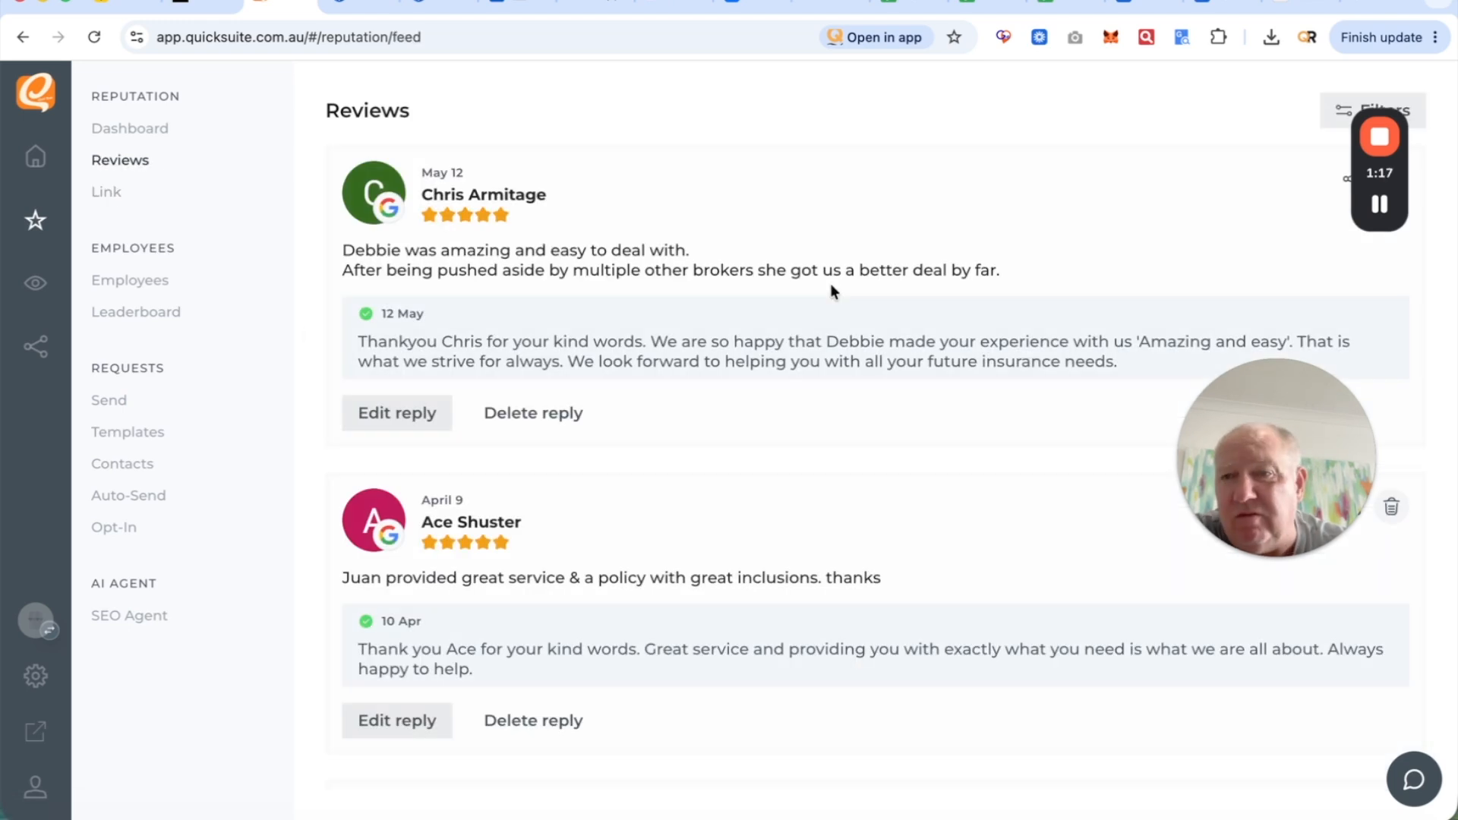